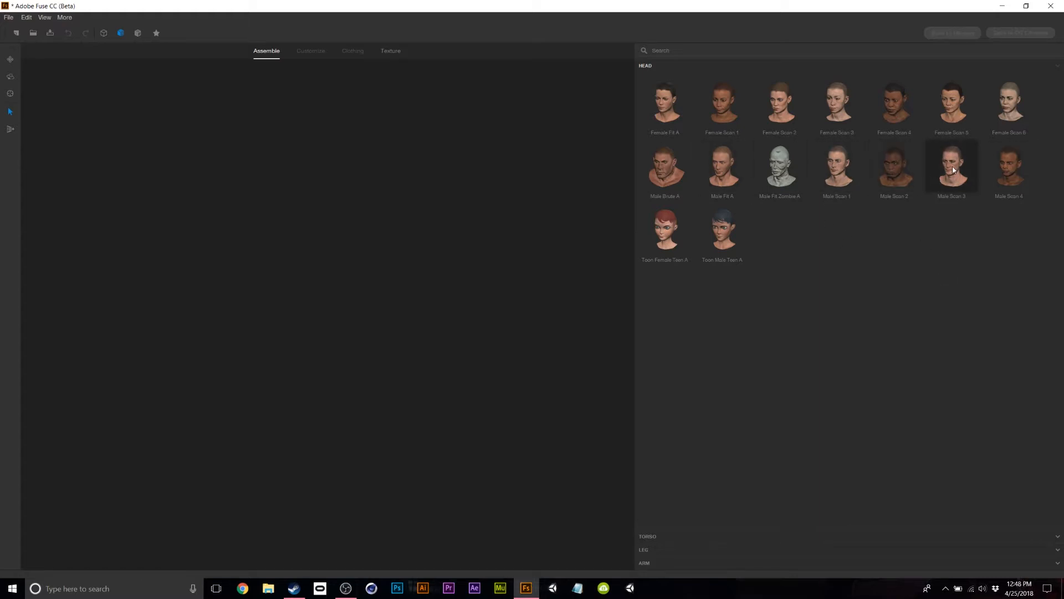
# Give the character the Male Scan 3 head, the Male Scan 1 torso and scanned legs.
pyautogui.click(963, 165)
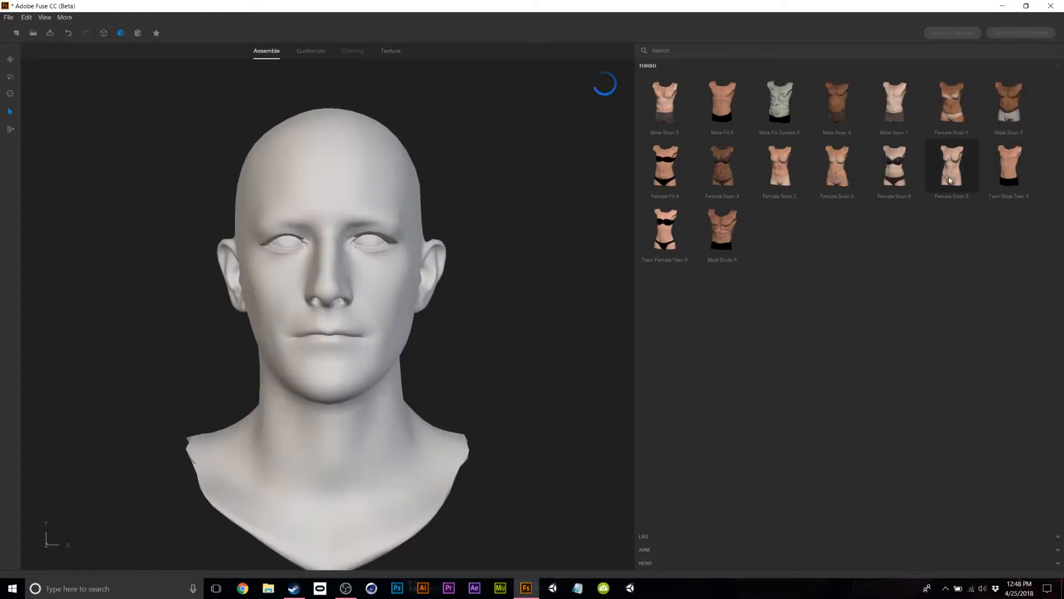
pyautogui.moveTo(543, 418); pyautogui.dragTo(567, 365)
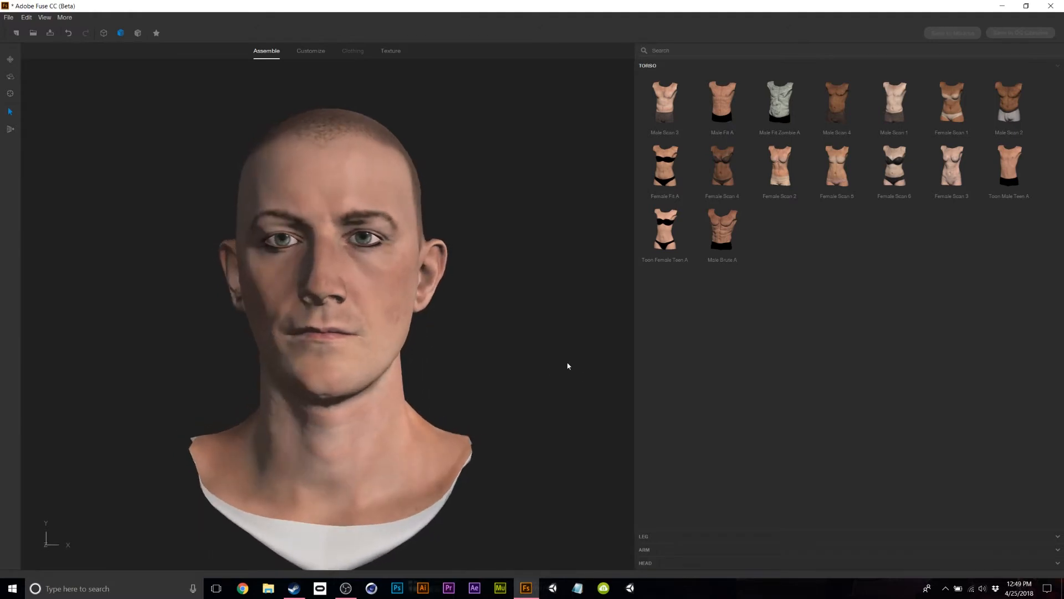
pyautogui.click(900, 118)
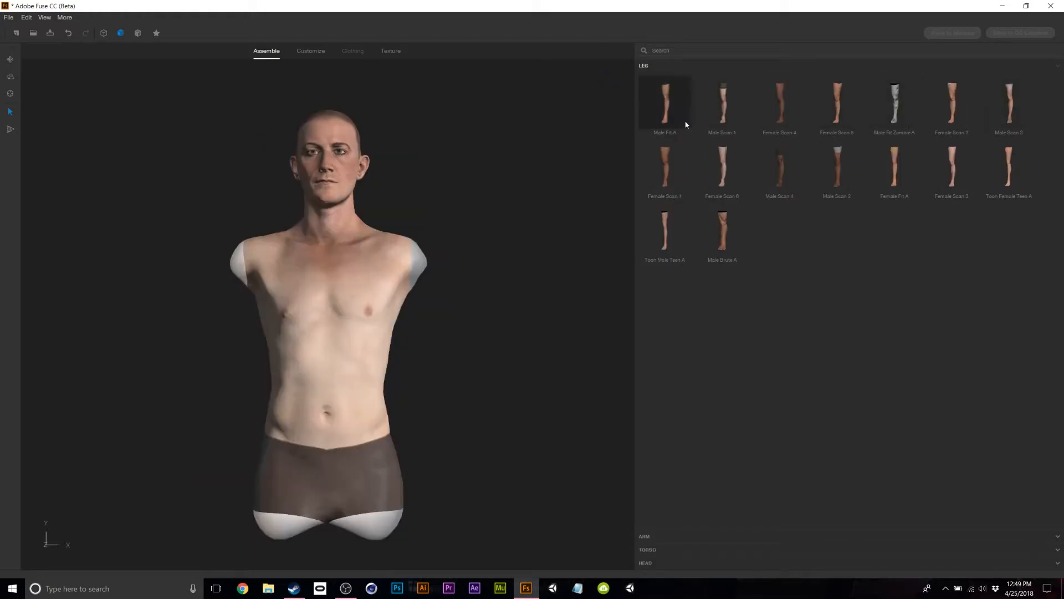
pyautogui.click(726, 104)
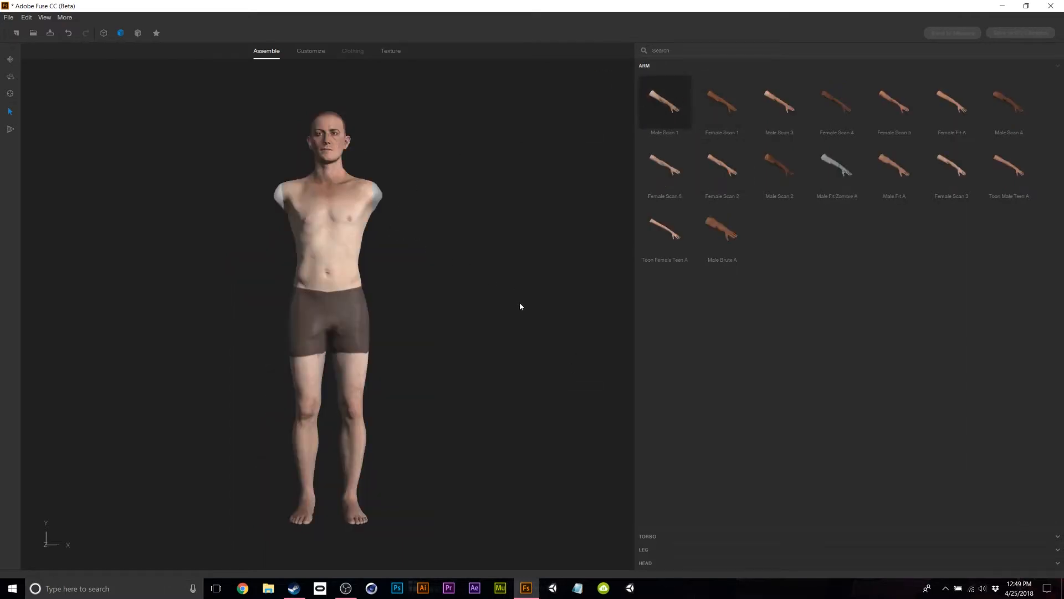
pyautogui.moveTo(526, 408)
pyautogui.mouseDown()
pyautogui.moveTo(94, 416)
pyautogui.moveTo(361, 451)
pyautogui.moveTo(587, 463)
pyautogui.moveTo(820, 409)
pyautogui.moveTo(950, 408)
pyautogui.moveTo(518, 418)
pyautogui.mouseUp()
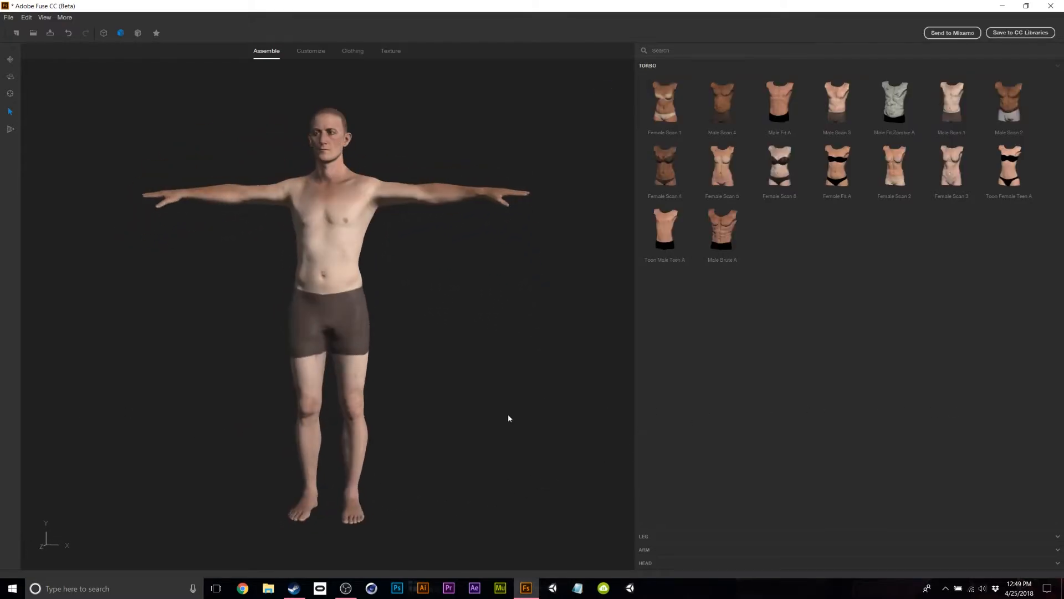
pyautogui.scroll(10, 388, 204)
pyautogui.scroll(-4, 389, 203)
pyautogui.moveTo(553, 118); pyautogui.dragTo(551, 522, button='middle')
pyautogui.scroll(-4, 577, 427)
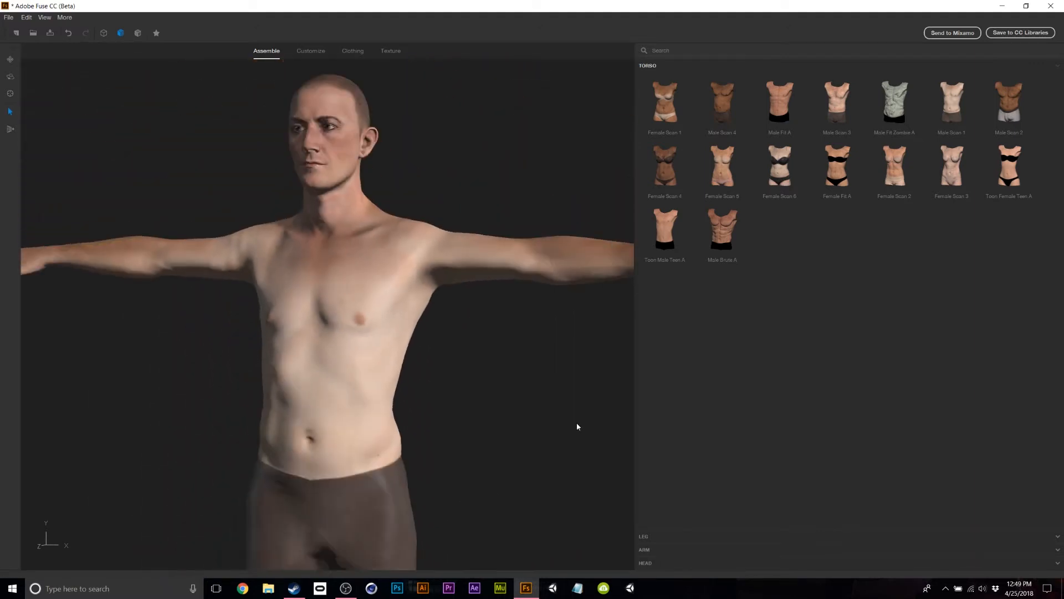
pyautogui.moveTo(514, 420)
pyautogui.mouseDown()
pyautogui.moveTo(910, 430)
pyautogui.moveTo(554, 423)
pyautogui.moveTo(302, 452)
pyautogui.moveTo(238, 423)
pyautogui.moveTo(69, 409)
pyautogui.moveTo(589, 409)
pyautogui.moveTo(577, 444)
pyautogui.moveTo(458, 427)
pyautogui.moveTo(527, 409)
pyautogui.mouseUp()
pyautogui.moveTo(527, 408); pyautogui.dragTo(511, 451, button='middle')
pyautogui.scroll(-3, 509, 382)
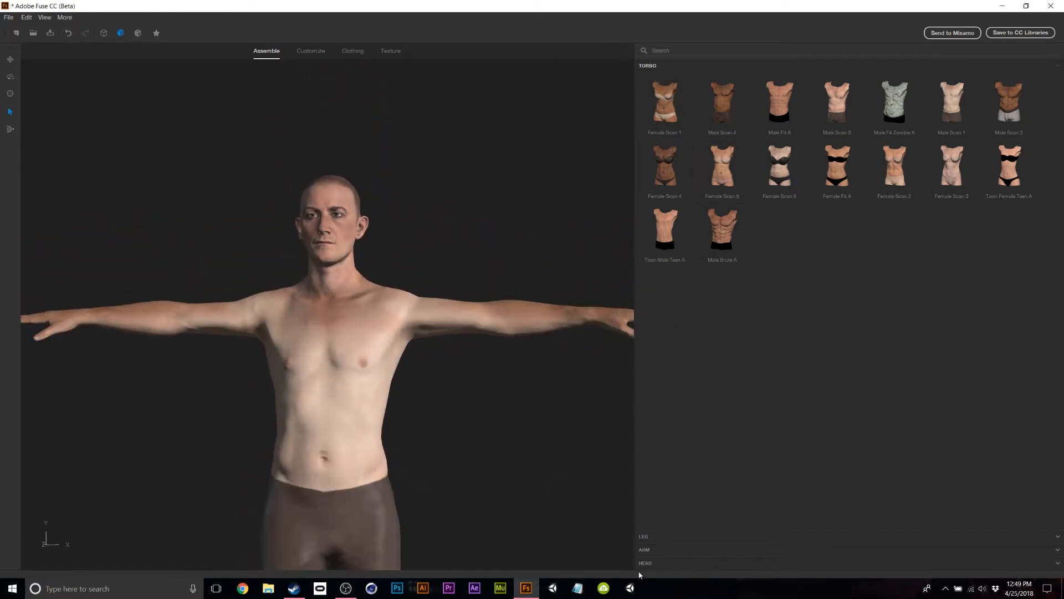
pyautogui.moveTo(522, 248); pyautogui.dragTo(520, 205)
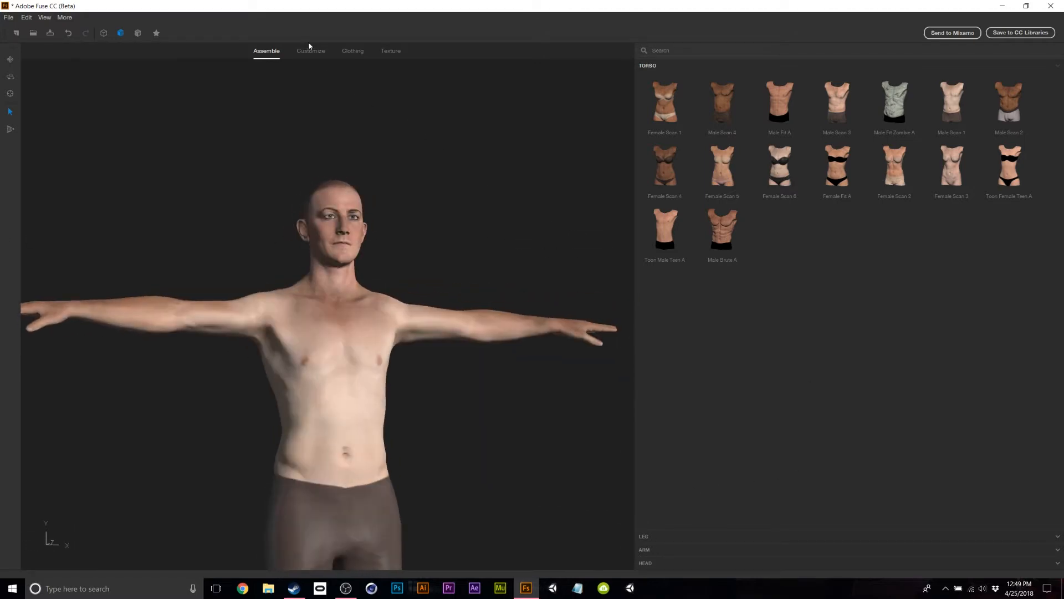
pyautogui.moveTo(244, 242); pyautogui.dragTo(218, 254)
# Set the arm sliders to Bicep 100, Arms Down/Up 7 and Wrist Thin/Thick 28, with the others near 0.
pyautogui.click(302, 55)
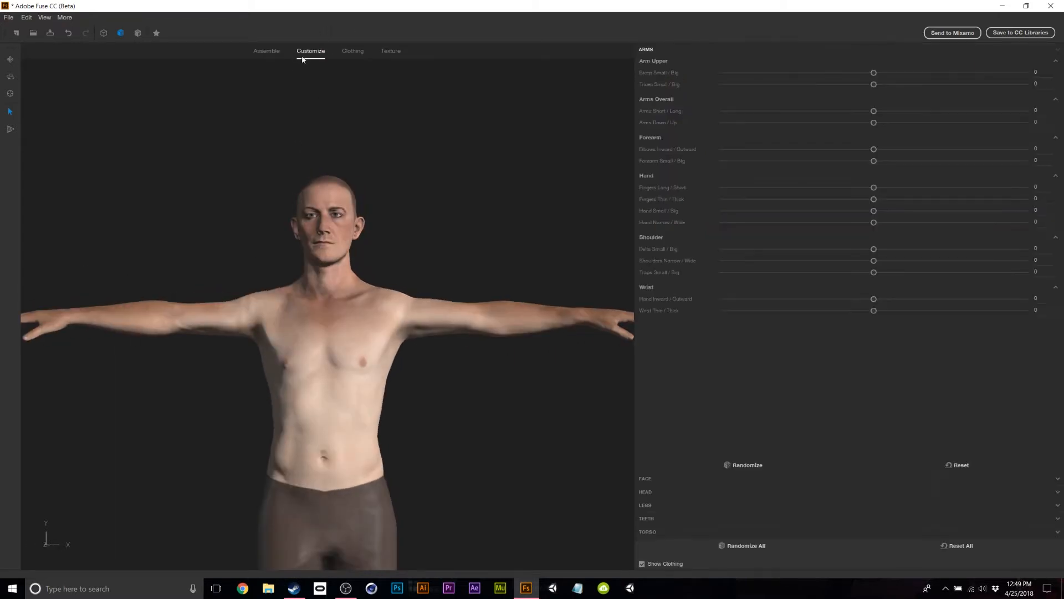
pyautogui.moveTo(527, 197); pyautogui.dragTo(438, 261)
pyautogui.moveTo(874, 73); pyautogui.dragTo(1025, 73)
pyautogui.moveTo(874, 111); pyautogui.dragTo(723, 148)
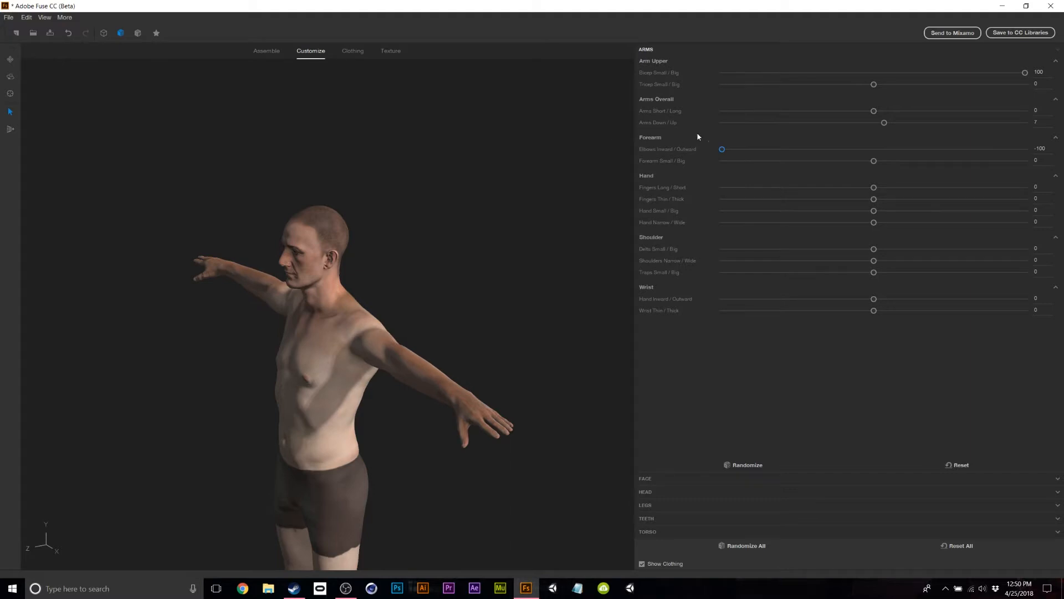
pyautogui.moveTo(646, 138); pyautogui.dragTo(880, 140)
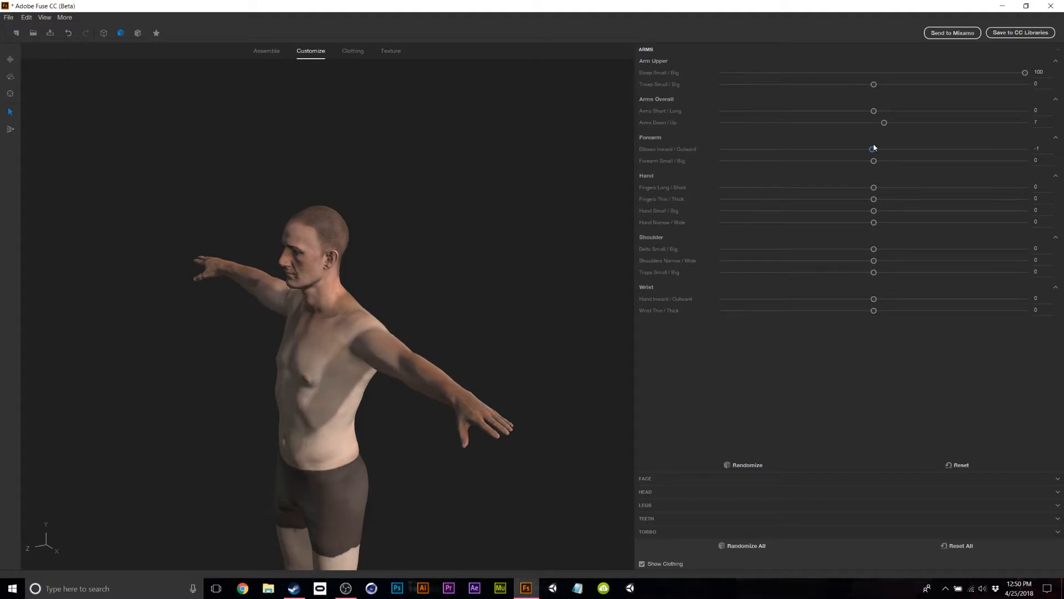
pyautogui.moveTo(874, 222); pyautogui.dragTo(882, 242)
pyautogui.moveTo(874, 299); pyautogui.dragTo(924, 320)
pyautogui.moveTo(520, 281); pyautogui.dragTo(668, 275, button='middle')
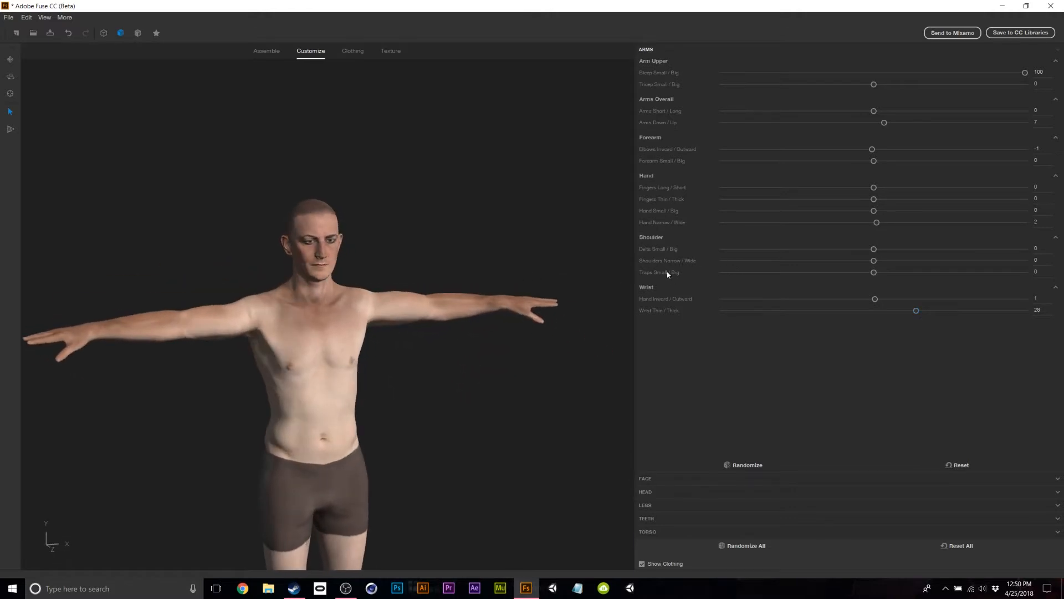
pyautogui.click(654, 480)
# Preview the Angry, Worried and Confused expressions on the character's face.
pyautogui.moveTo(417, 218); pyautogui.dragTo(403, 215, button='middle')
pyautogui.moveTo(427, 145); pyautogui.dragTo(472, 255, button='middle')
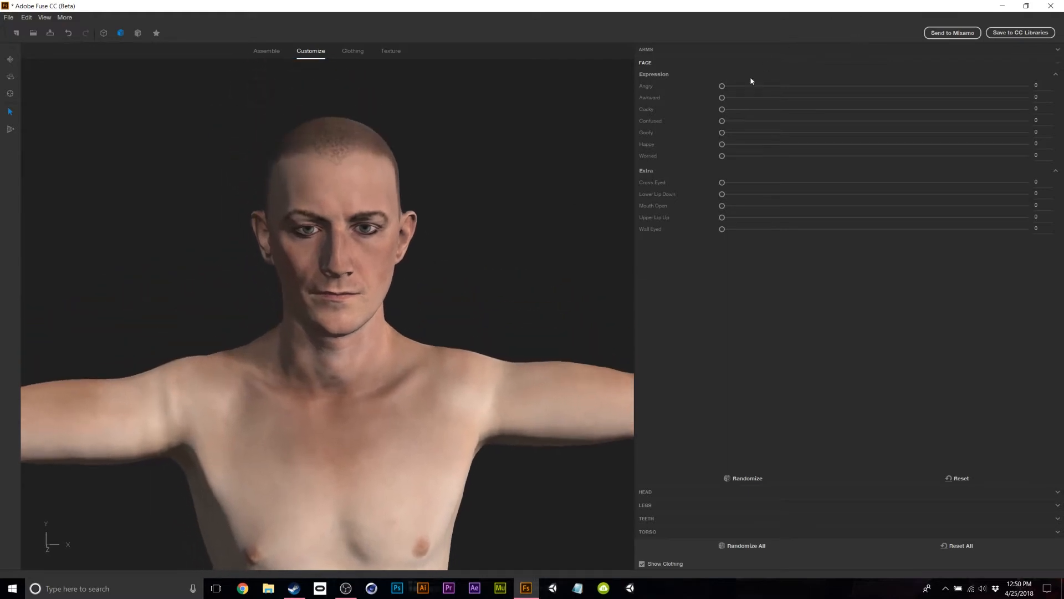
pyautogui.moveTo(722, 87); pyautogui.dragTo(530, 102)
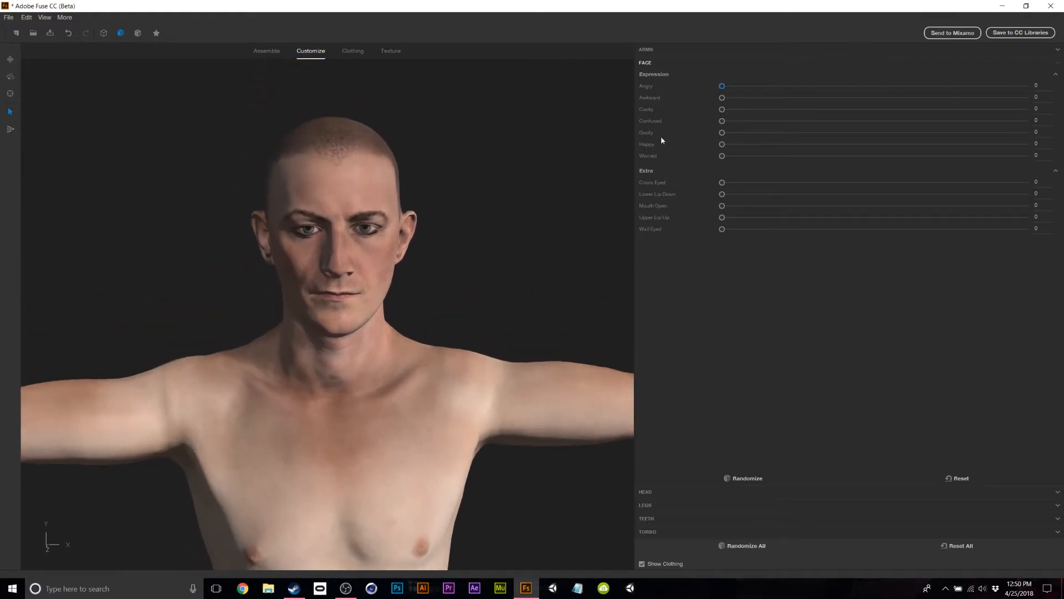
pyautogui.moveTo(722, 157); pyautogui.dragTo(563, 155)
pyautogui.moveTo(723, 121)
pyautogui.mouseDown()
pyautogui.moveTo(990, 120)
pyautogui.moveTo(704, 125)
pyautogui.mouseUp()
# Try Mouth Open, Wall Eyed and Upper Lip Up, then return the sliders to 0.
pyautogui.moveTo(723, 205); pyautogui.dragTo(1031, 205)
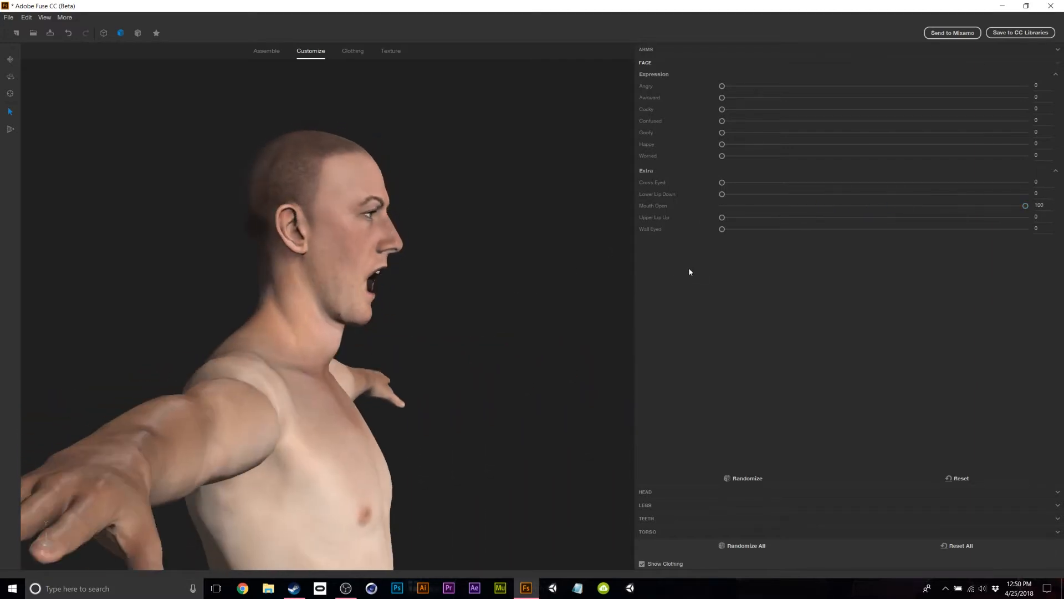
pyautogui.moveTo(1026, 205); pyautogui.dragTo(900, 211)
pyautogui.moveTo(528, 304); pyautogui.dragTo(418, 304)
pyautogui.moveTo(722, 229); pyautogui.dragTo(932, 245)
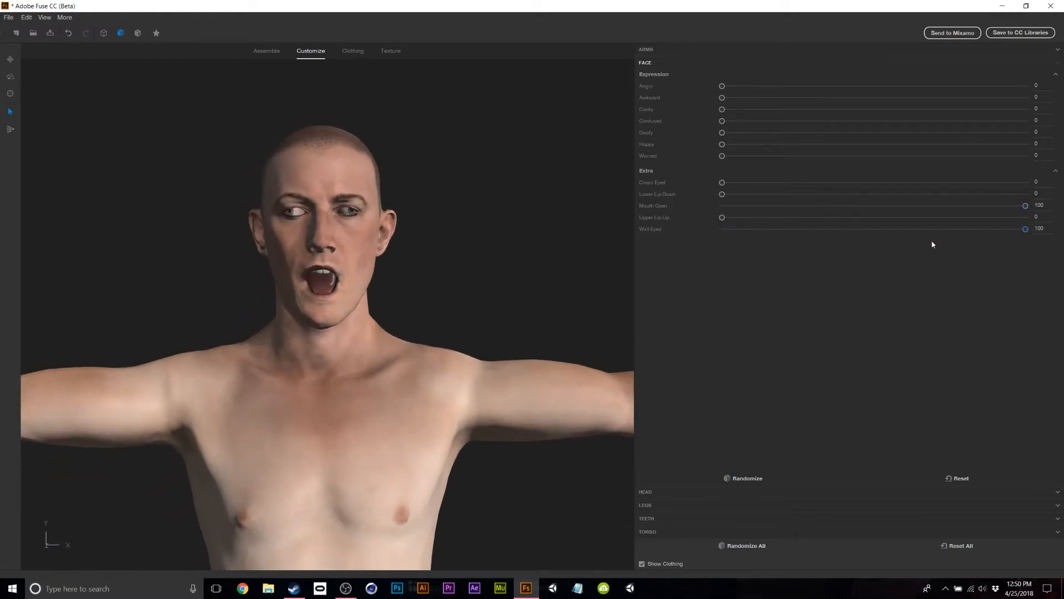
pyautogui.moveTo(723, 216)
pyautogui.mouseDown()
pyautogui.moveTo(1021, 221)
pyautogui.moveTo(722, 218)
pyautogui.moveTo(966, 216)
pyautogui.moveTo(991, 233)
pyautogui.moveTo(720, 229)
pyautogui.mouseUp()
pyautogui.moveTo(1025, 205); pyautogui.dragTo(428, 255)
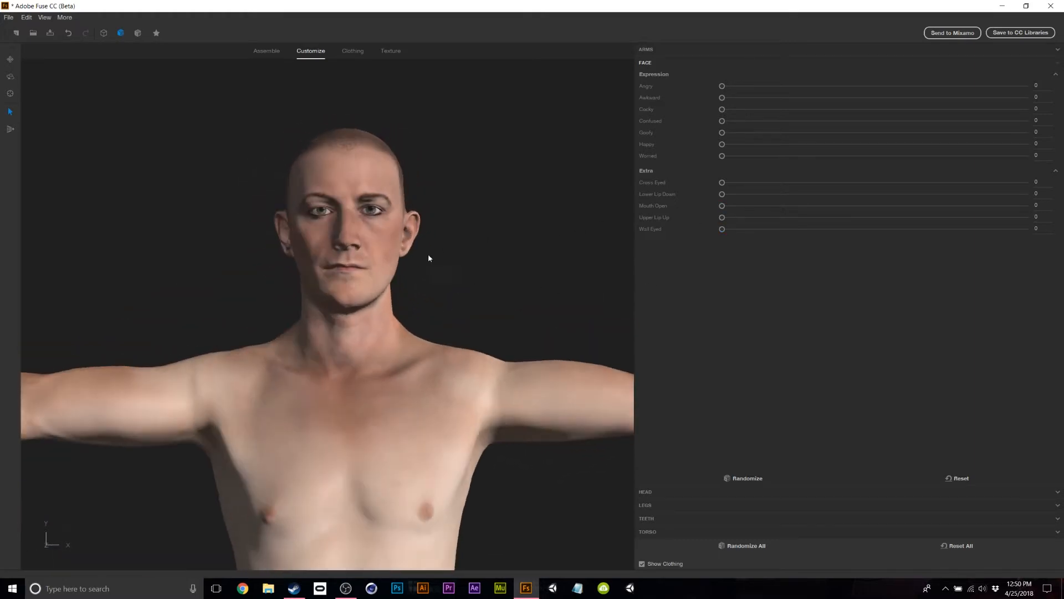
pyautogui.scroll(-5, 449, 259)
pyautogui.moveTo(450, 258); pyautogui.dragTo(449, 172, button='middle')
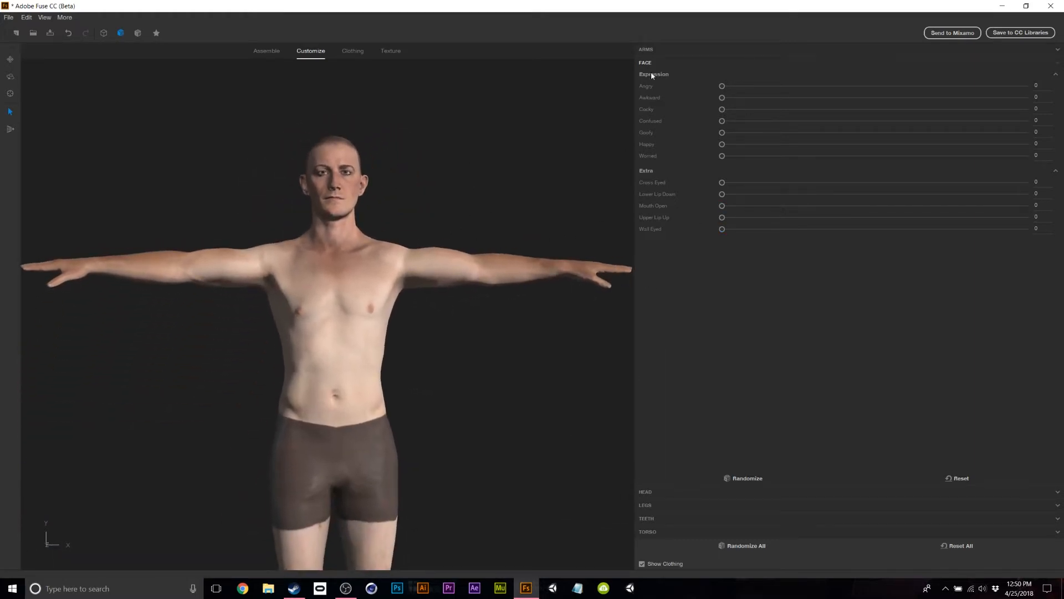
# Select the chest and set Chest Out/In to -46 and Clavicles Narrow/Wide to -100.
pyautogui.click(355, 333)
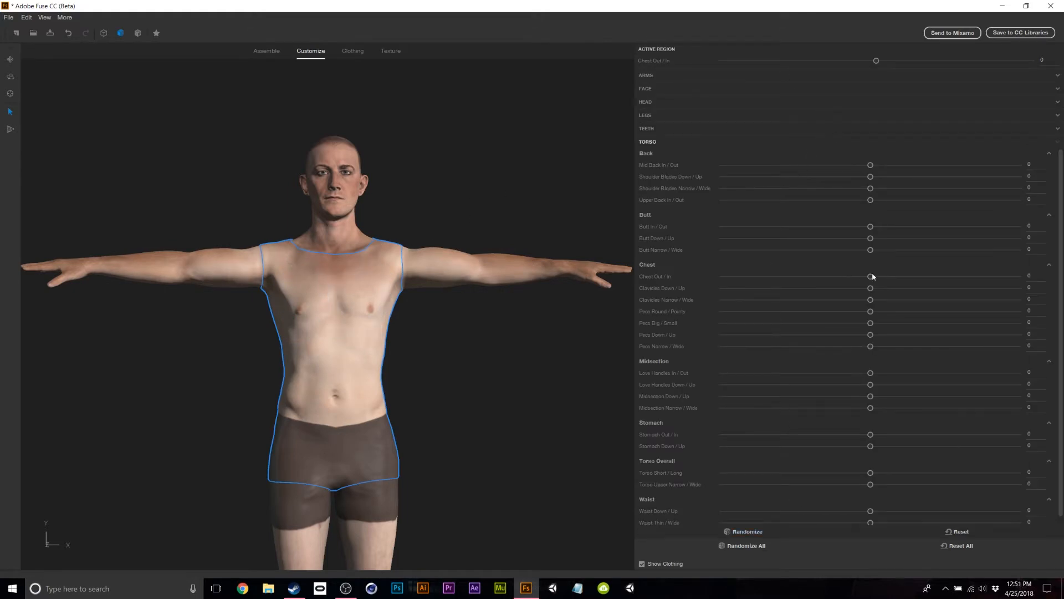
pyautogui.moveTo(874, 278); pyautogui.dragTo(635, 270)
pyautogui.moveTo(470, 372); pyautogui.dragTo(309, 370)
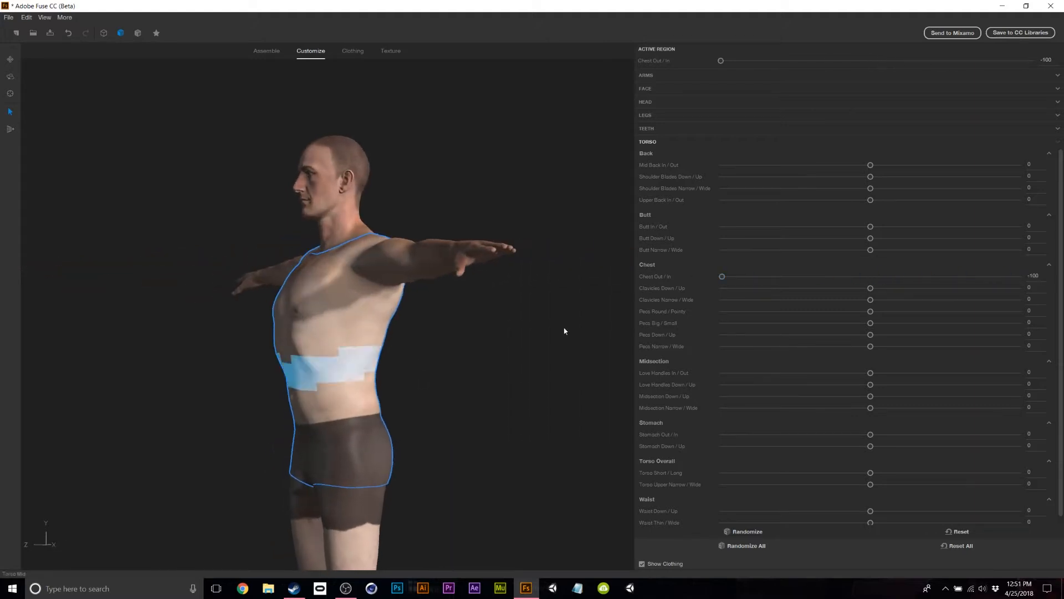
pyautogui.moveTo(722, 278); pyautogui.dragTo(802, 285)
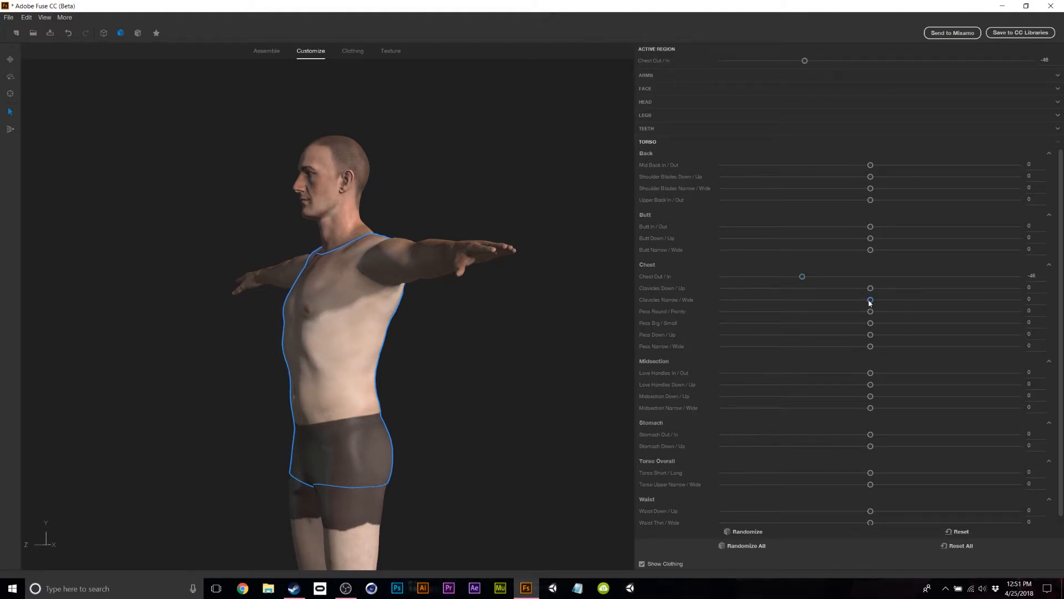
pyautogui.moveTo(1018, 299); pyautogui.dragTo(889, 301)
pyautogui.moveTo(438, 391); pyautogui.dragTo(569, 393)
pyautogui.scroll(5, 490, 375)
pyautogui.scroll(-4, 491, 376)
pyautogui.scroll(-3, 568, 392)
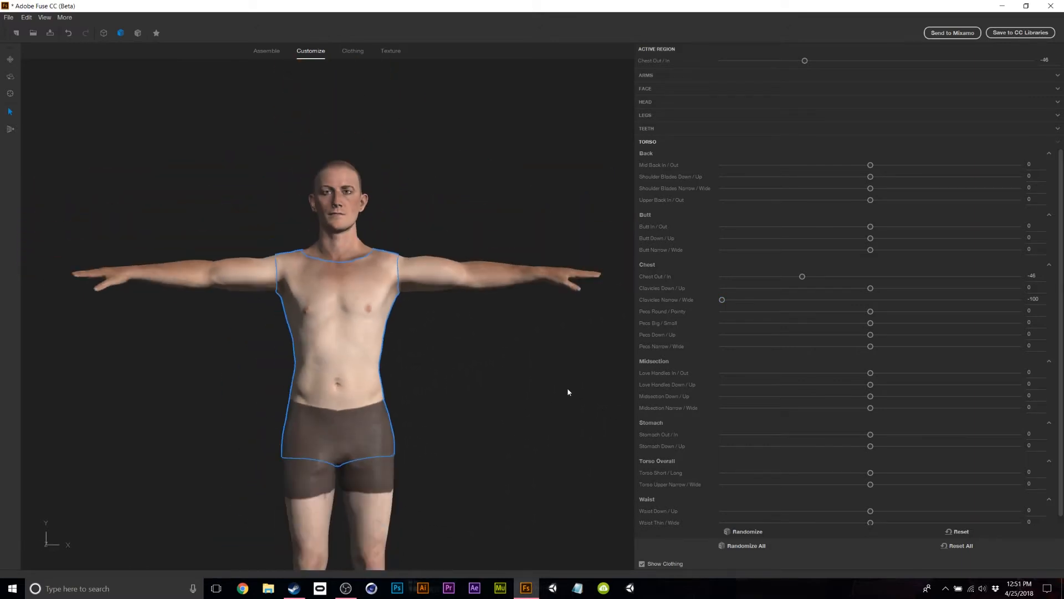
pyautogui.moveTo(569, 437)
pyautogui.mouseDown()
pyautogui.moveTo(177, 394)
pyautogui.moveTo(584, 430)
pyautogui.mouseUp()
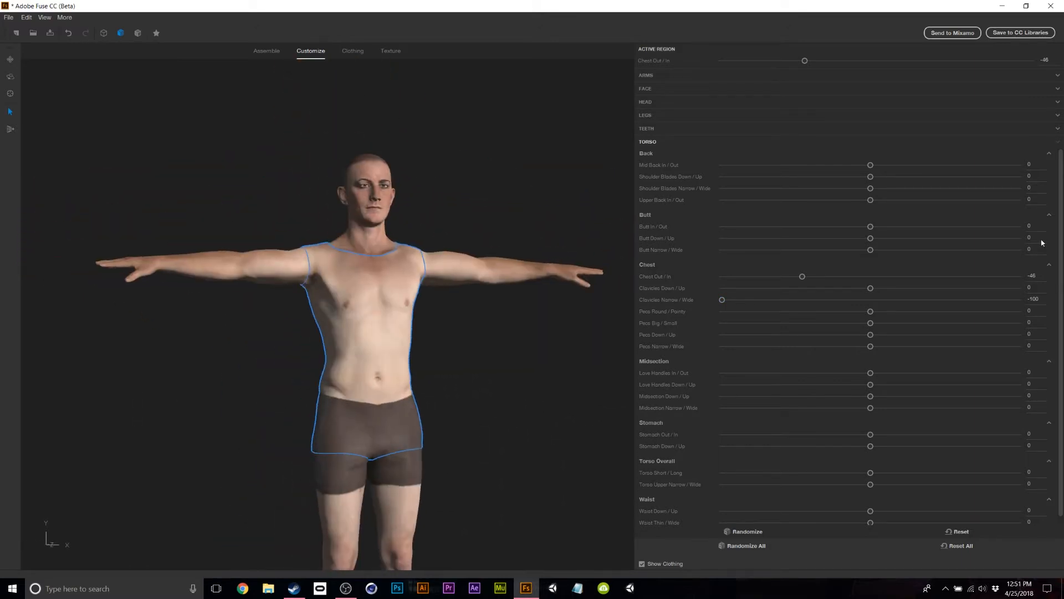
pyautogui.moveTo(537, 361); pyautogui.dragTo(433, 378)
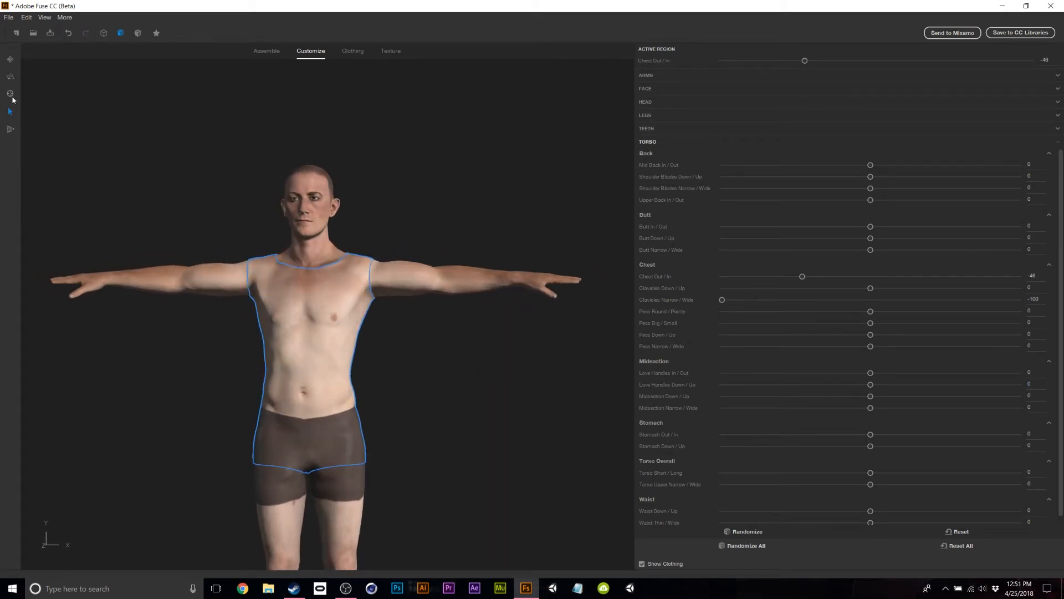
# Bulge both forearms outward symmetrically with freeform sculpting, and check them from the back and sides.
pyautogui.click(9, 129)
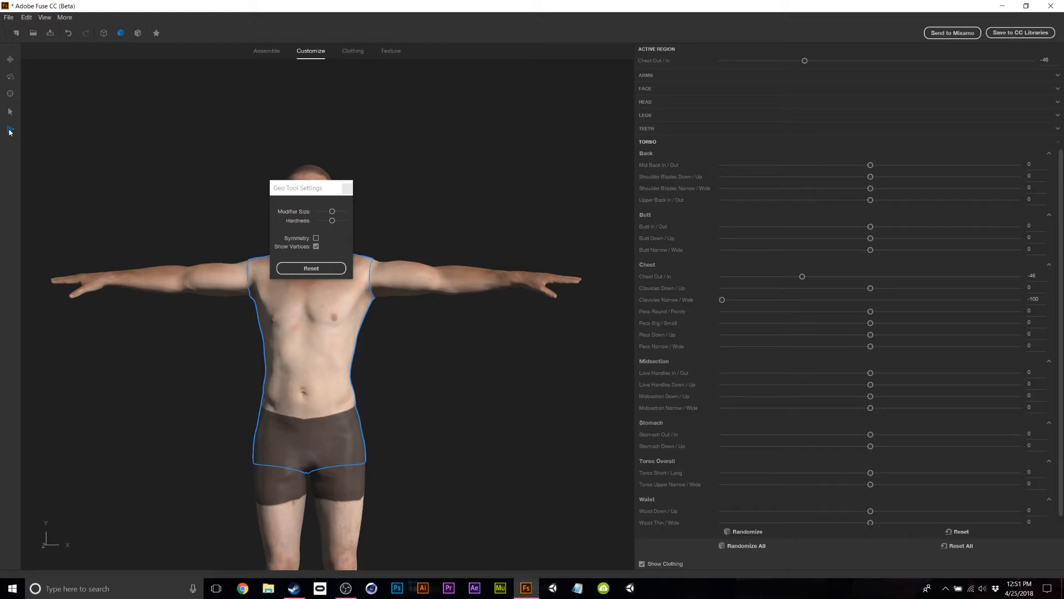
pyautogui.moveTo(284, 188); pyautogui.dragTo(500, 117)
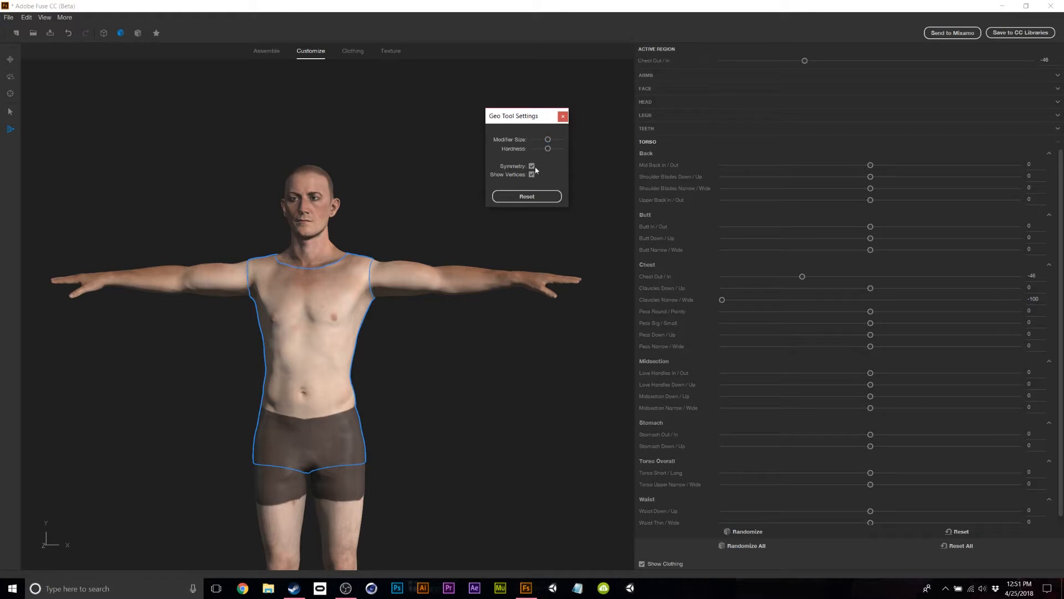
pyautogui.moveTo(465, 271); pyautogui.dragTo(466, 269)
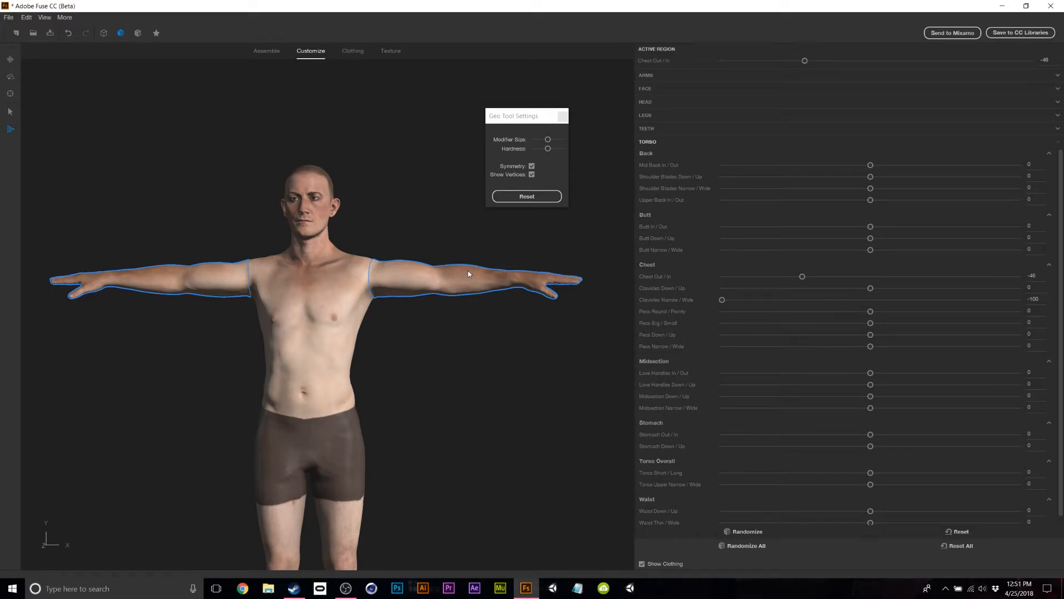
pyautogui.moveTo(465, 387); pyautogui.dragTo(180, 385)
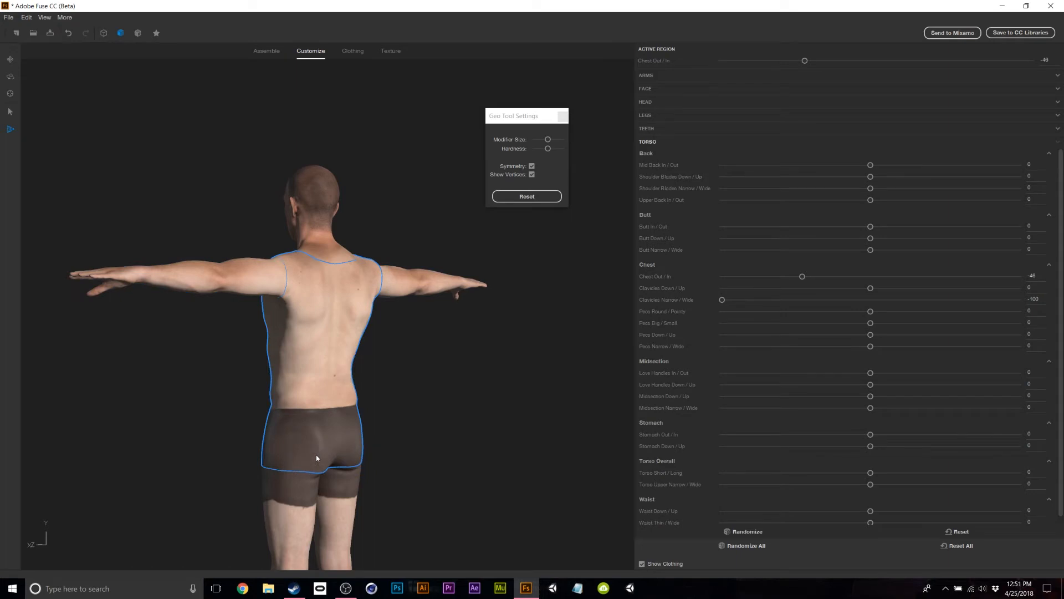
pyautogui.moveTo(538, 466)
pyautogui.mouseDown()
pyautogui.moveTo(1063, 478)
pyautogui.moveTo(1004, 408)
pyautogui.moveTo(1013, 453)
pyautogui.moveTo(842, 483)
pyautogui.mouseUp()
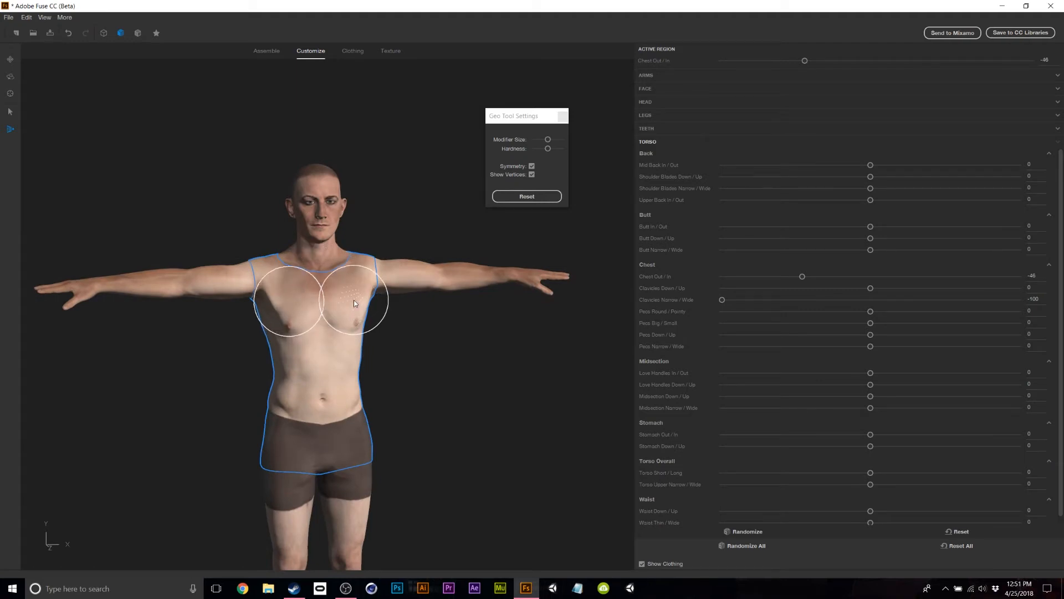
pyautogui.moveTo(426, 344); pyautogui.dragTo(308, 361)
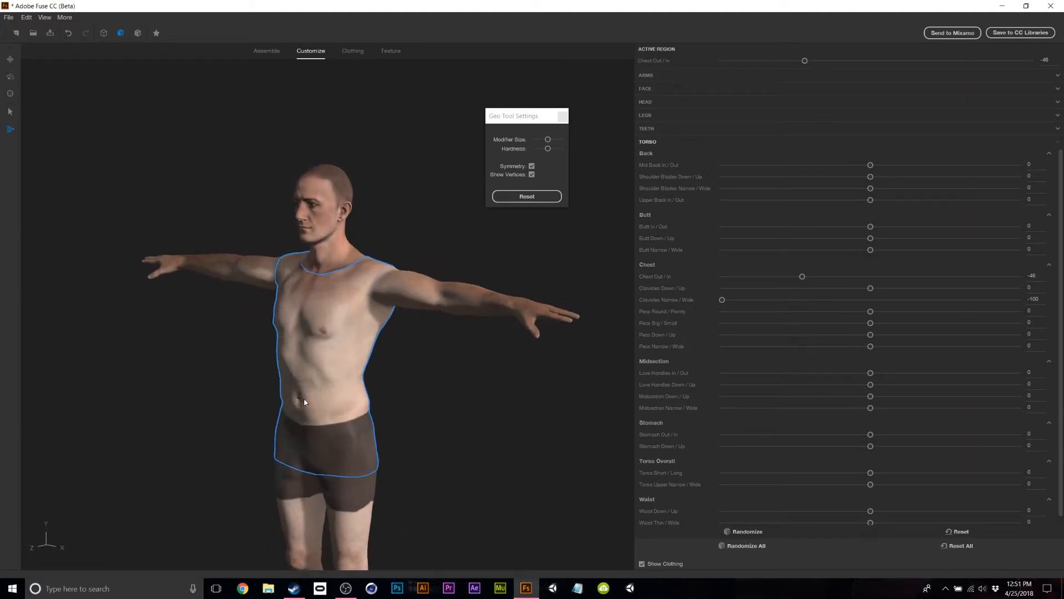
pyautogui.moveTo(313, 397); pyautogui.dragTo(464, 412)
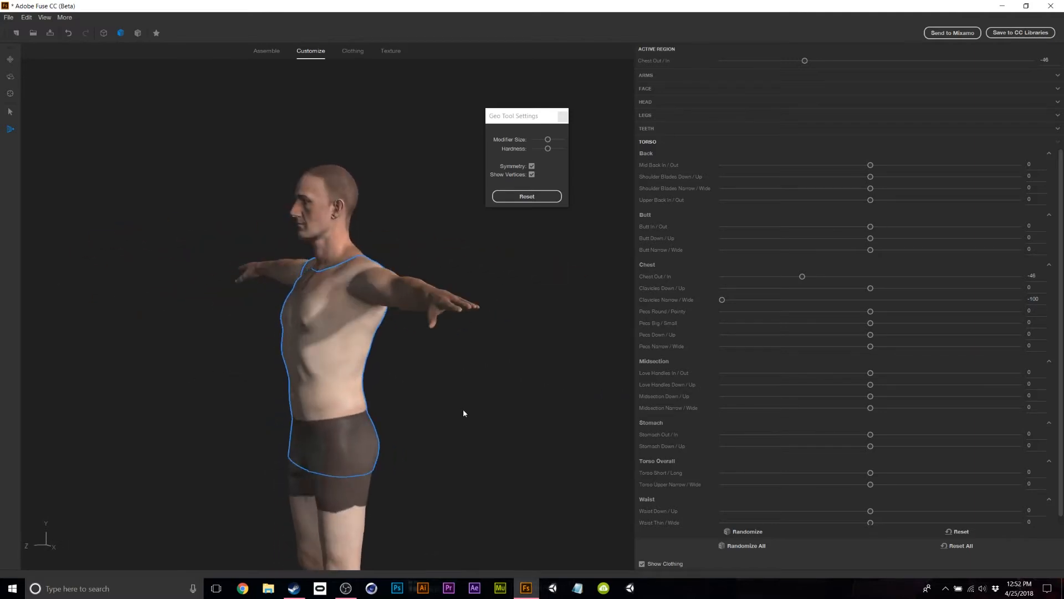
# Inspect the sculpted body from several angles, then close the Geo Tool Settings.
pyautogui.scroll(-4, 463, 413)
pyautogui.moveTo(373, 469); pyautogui.dragTo(417, 332, button='middle')
pyautogui.moveTo(435, 357)
pyautogui.mouseDown()
pyautogui.moveTo(390, 368)
pyautogui.moveTo(354, 336)
pyautogui.mouseUp()
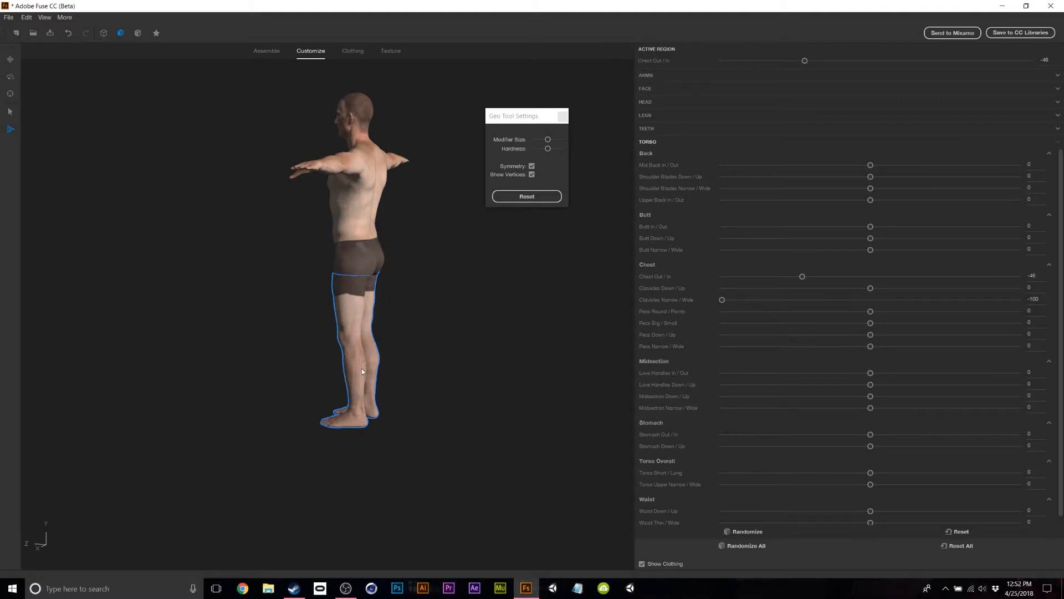
pyautogui.moveTo(424, 427); pyautogui.dragTo(642, 419)
pyautogui.moveTo(447, 404); pyautogui.dragTo(431, 286)
pyautogui.scroll(6, 435, 276)
pyautogui.scroll(-4, 489, 278)
pyautogui.moveTo(490, 279); pyautogui.dragTo(444, 425, button='middle')
pyautogui.moveTo(431, 374); pyautogui.dragTo(468, 374)
pyautogui.click(564, 117)
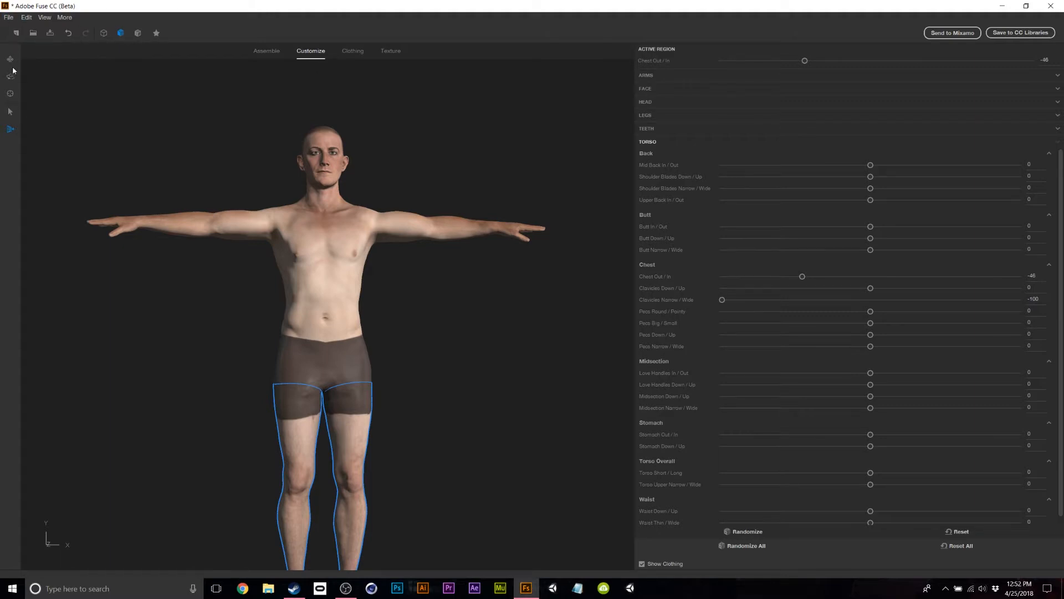
# Reset to a straight front view with plain shaded display, then go to Clothing.
pyautogui.moveTo(257, 162); pyautogui.dragTo(245, 135, button='middle')
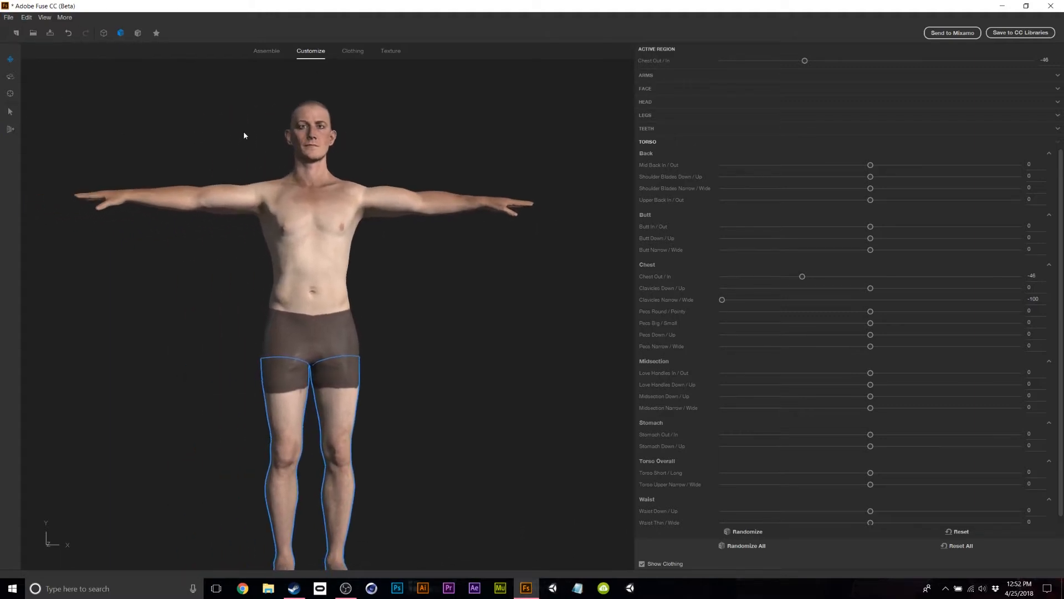
pyautogui.moveTo(239, 149); pyautogui.dragTo(23, 92)
pyautogui.click(10, 94)
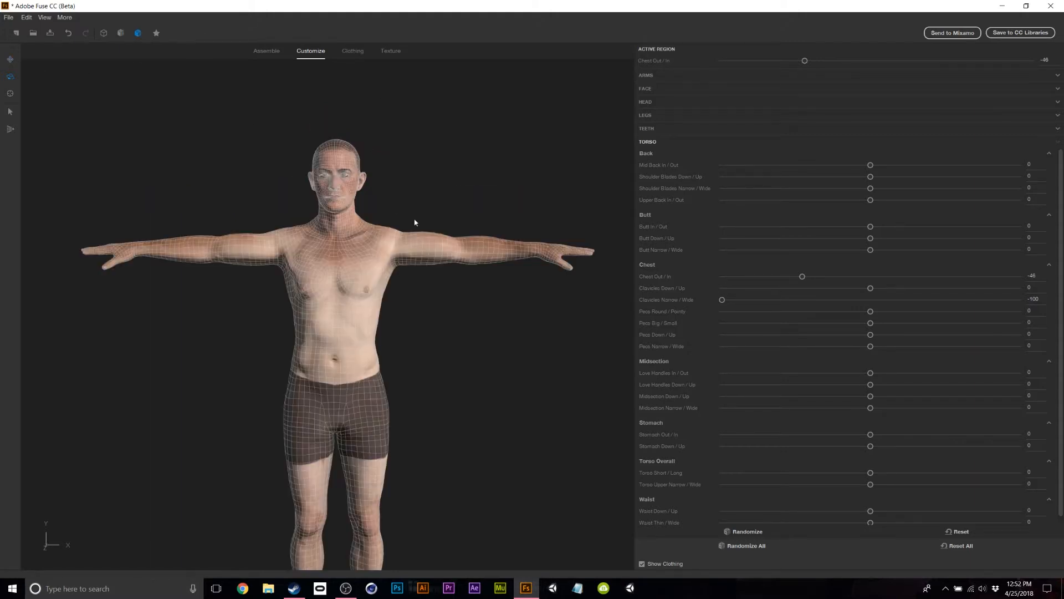
pyautogui.click(122, 33)
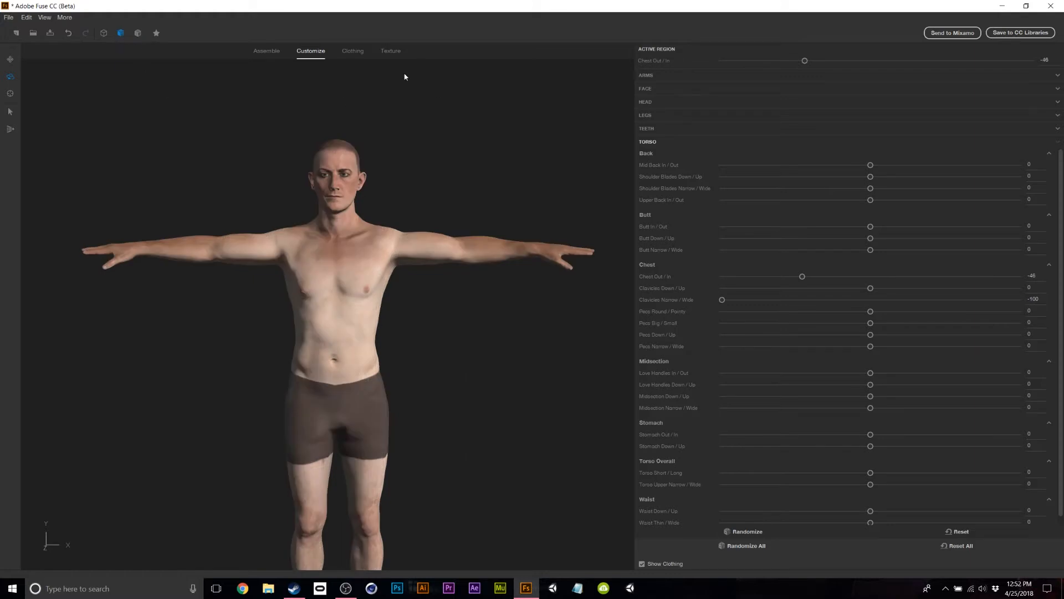
pyautogui.click(353, 50)
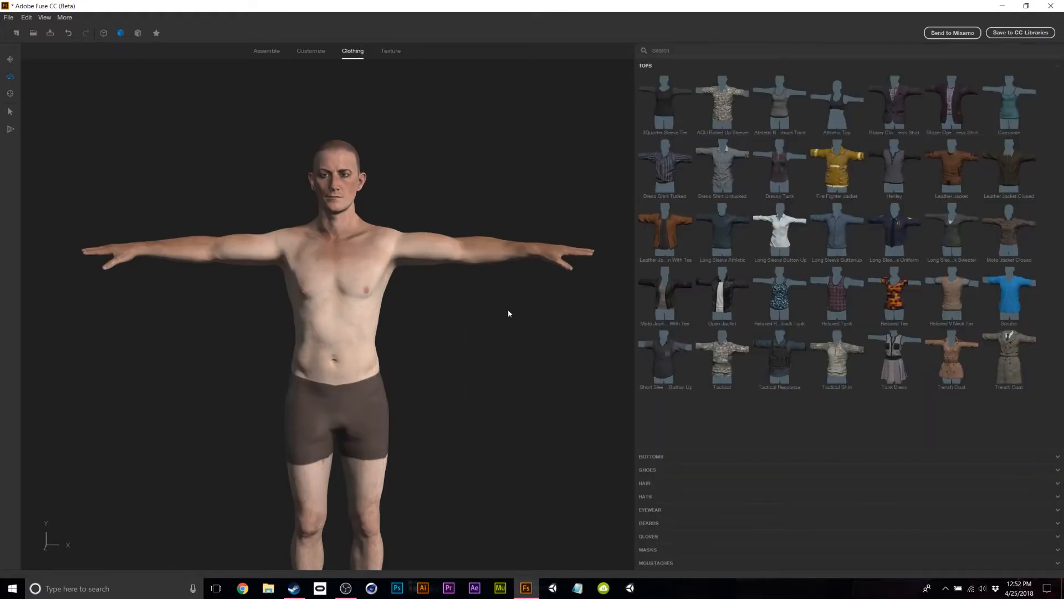
# Dress the character in a leather jacket and dark trousers, then bring up the shoe selection.
pyautogui.scroll(3, 517, 237)
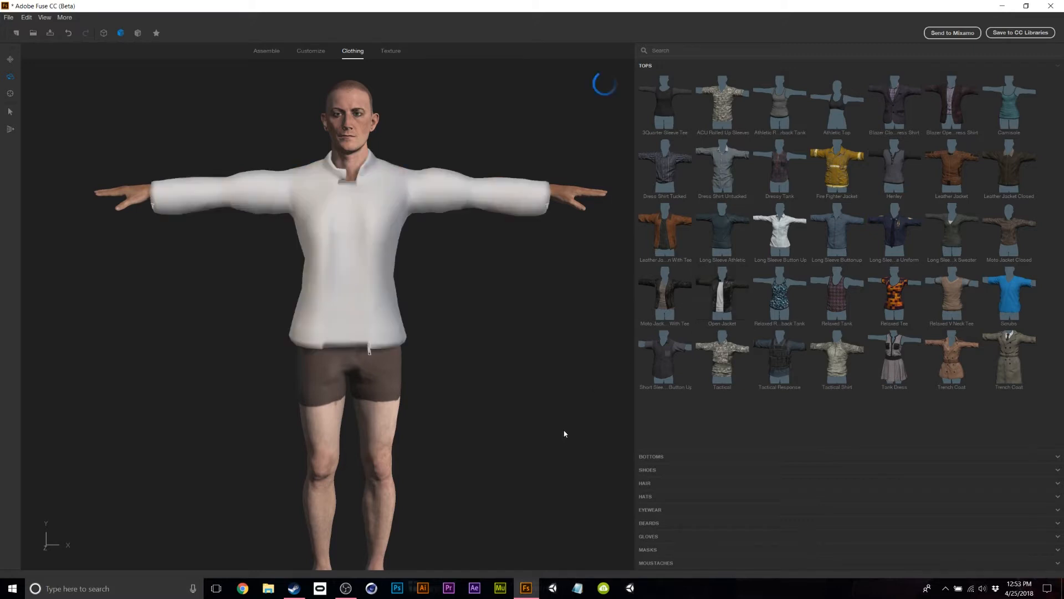
pyautogui.moveTo(570, 419); pyautogui.dragTo(697, 429)
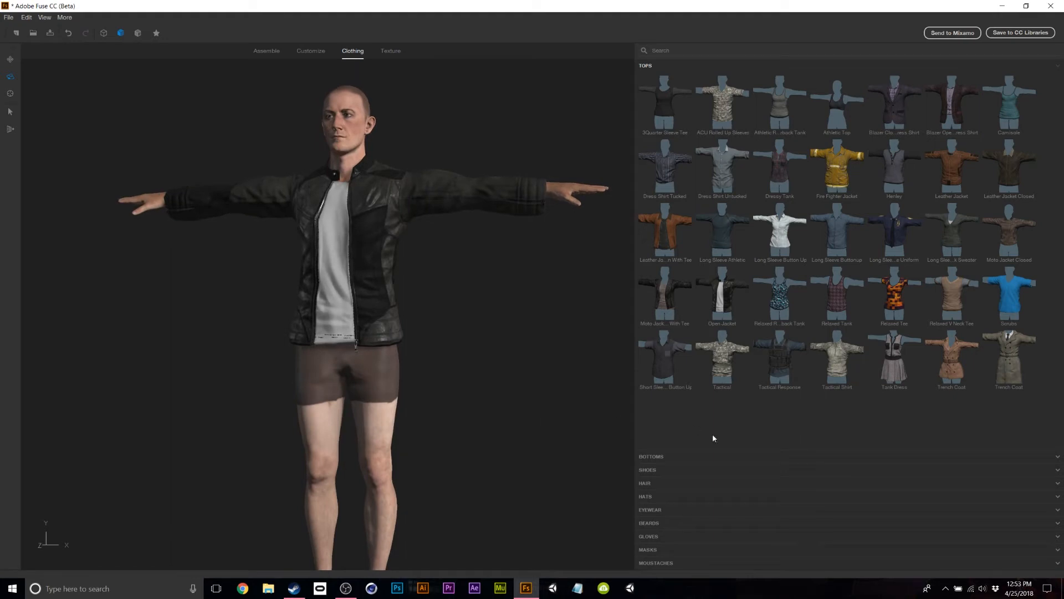
pyautogui.click(664, 457)
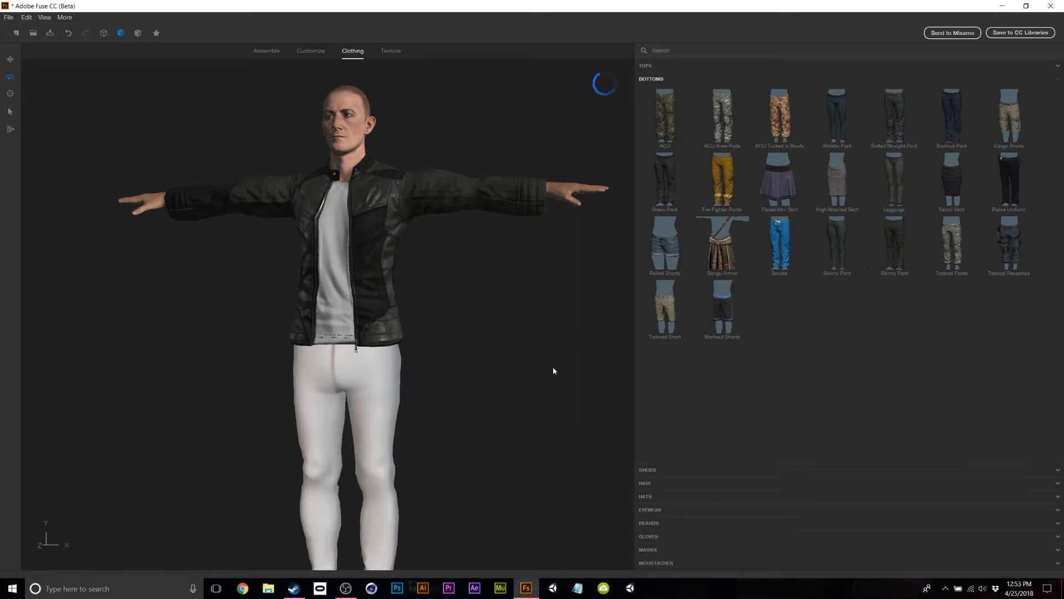
pyautogui.moveTo(577, 325); pyautogui.dragTo(697, 356)
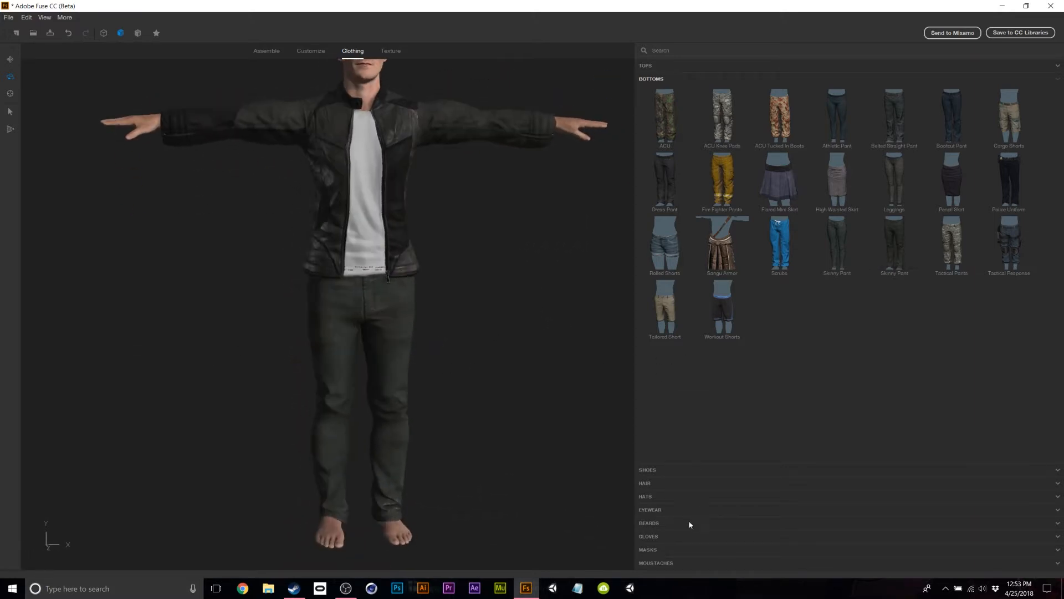
pyautogui.click(646, 470)
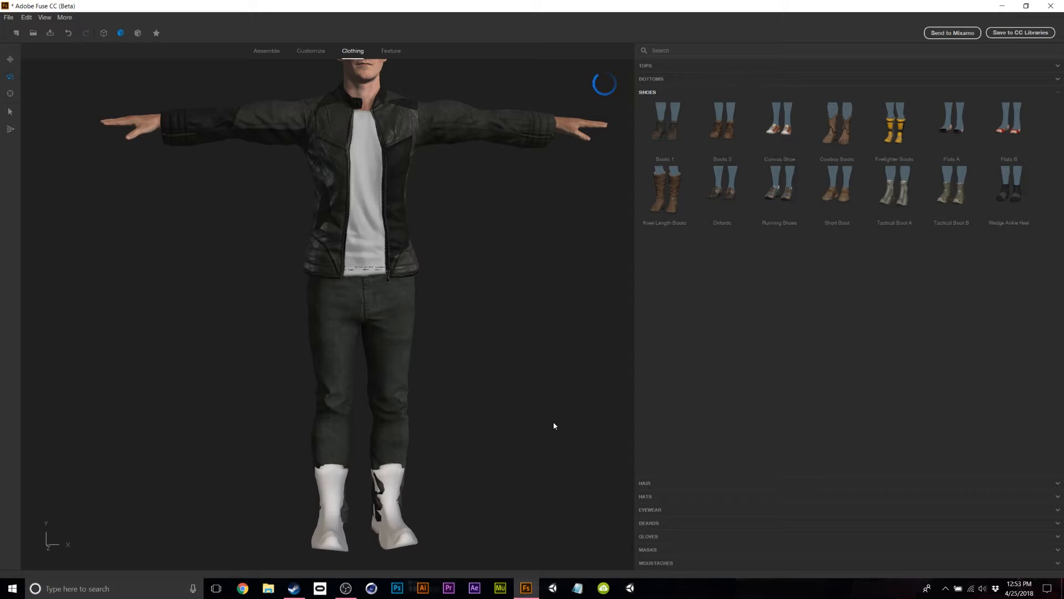
# Inspect the new footwear, then swap the trousers for the grey-blue Skinny Pant.
pyautogui.moveTo(553, 426); pyautogui.dragTo(465, 411)
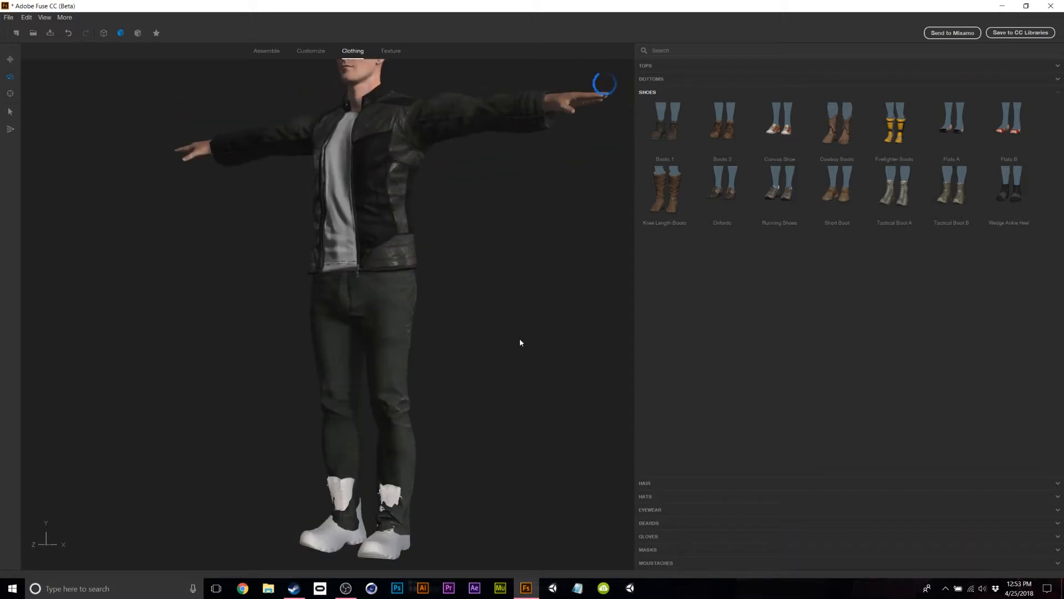
pyautogui.moveTo(493, 416); pyautogui.dragTo(604, 430)
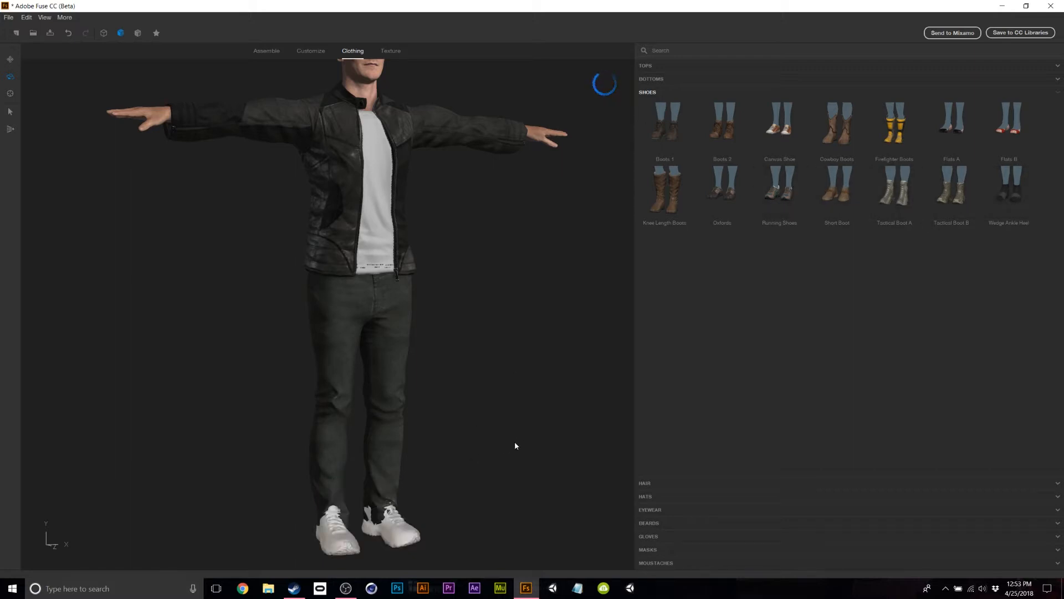
pyautogui.moveTo(514, 446); pyautogui.dragTo(473, 440)
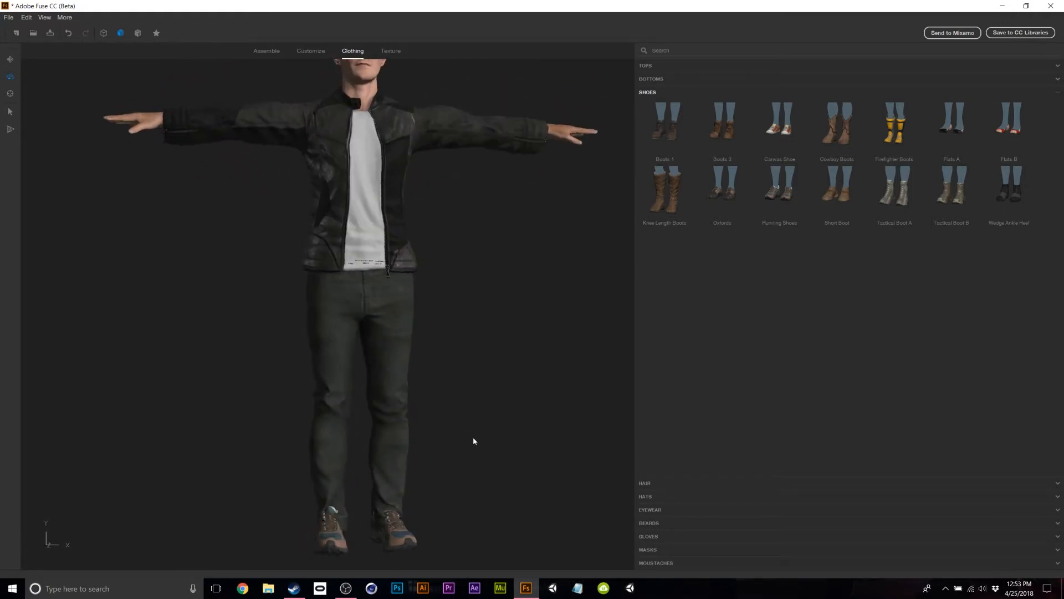
pyautogui.click(668, 81)
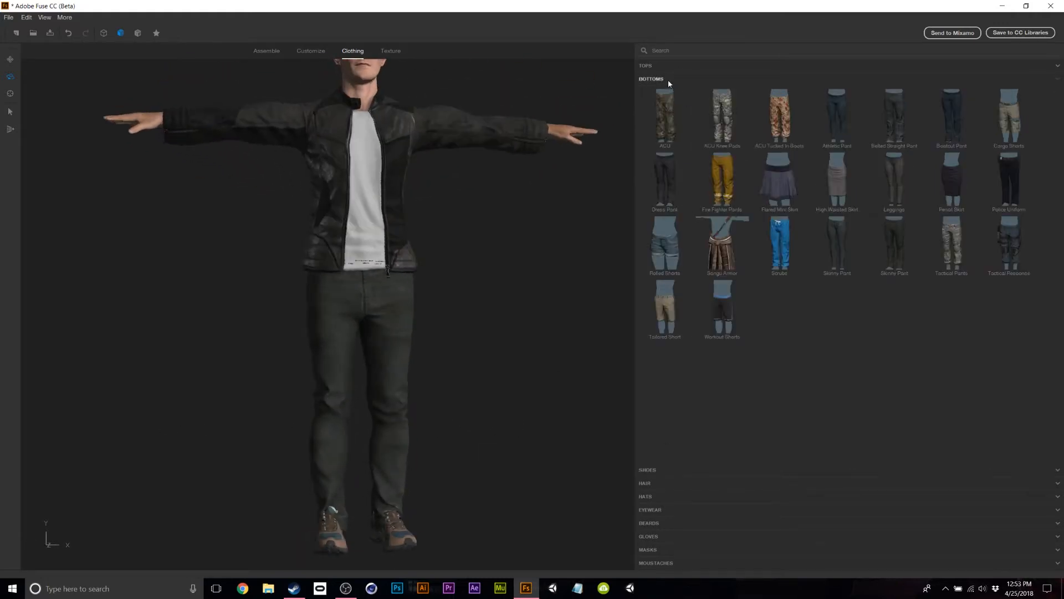
pyautogui.click(898, 243)
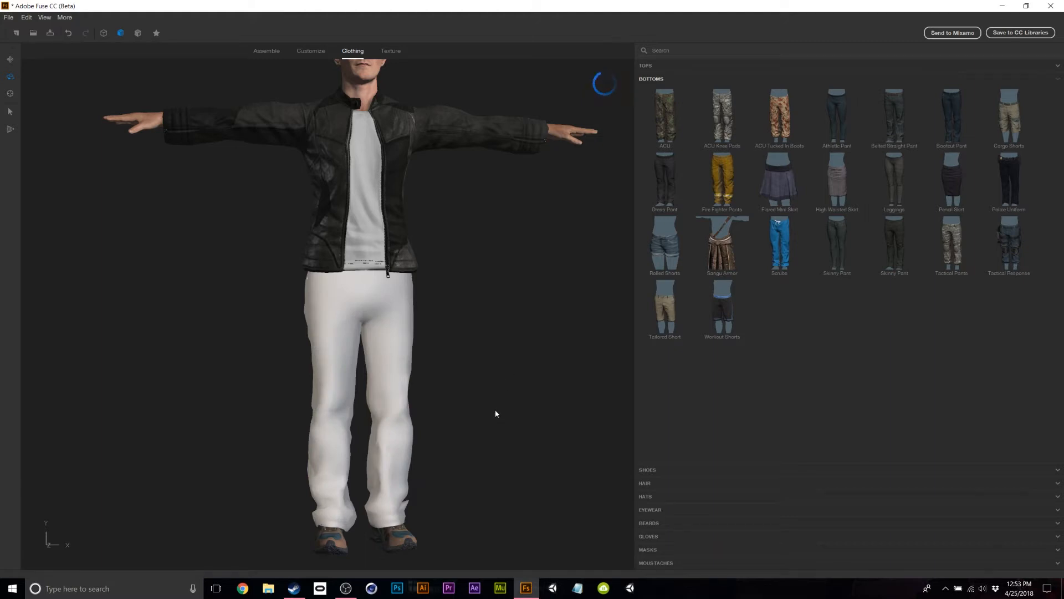
pyautogui.moveTo(495, 409); pyautogui.dragTo(529, 336)
# Expand the Hair and Masks categories in the Clothing list.
pyautogui.scroll(-3, 527, 325)
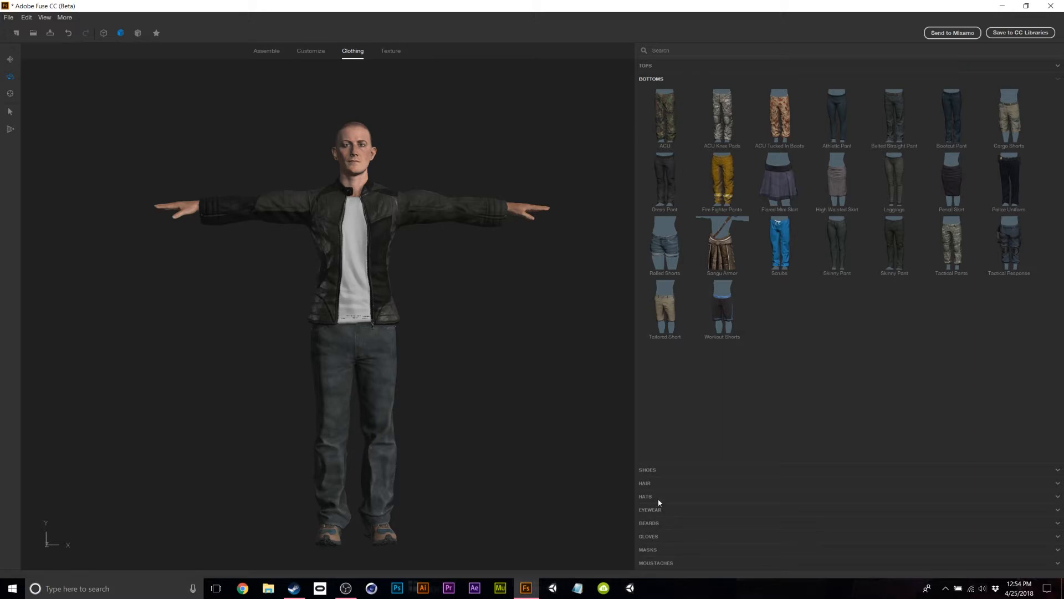
pyautogui.click(645, 483)
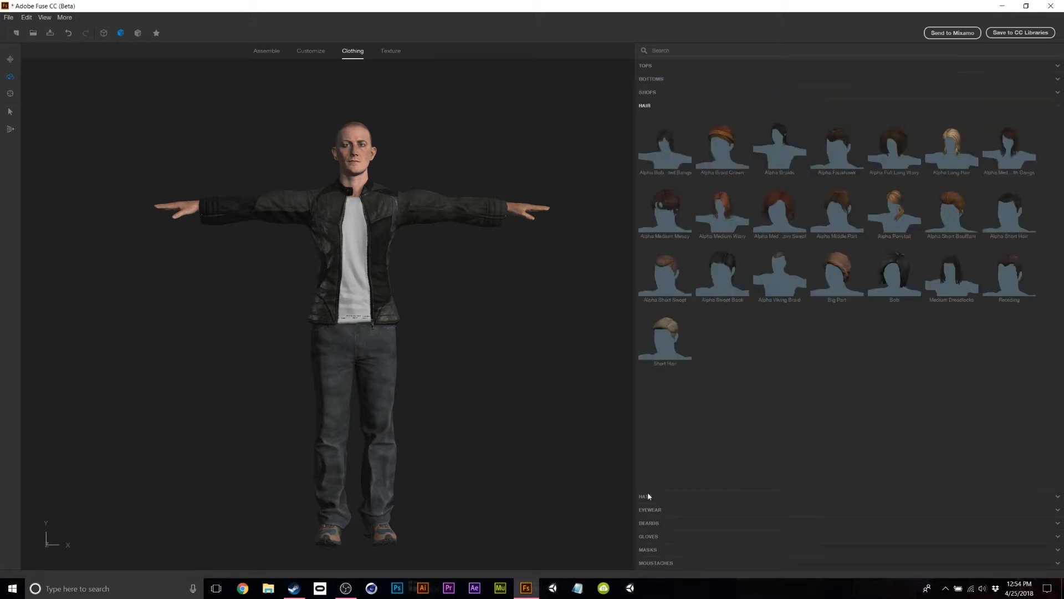
pyautogui.click(654, 547)
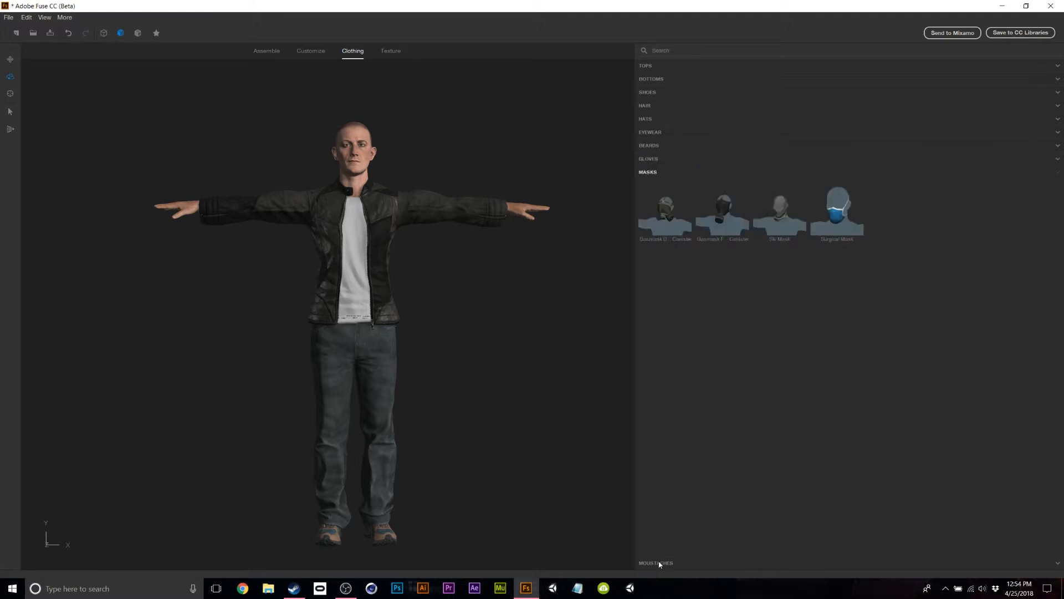
# Add a moustache from the Moustaches category and check it on the face.
pyautogui.click(657, 562)
pyautogui.scroll(5, 390, 148)
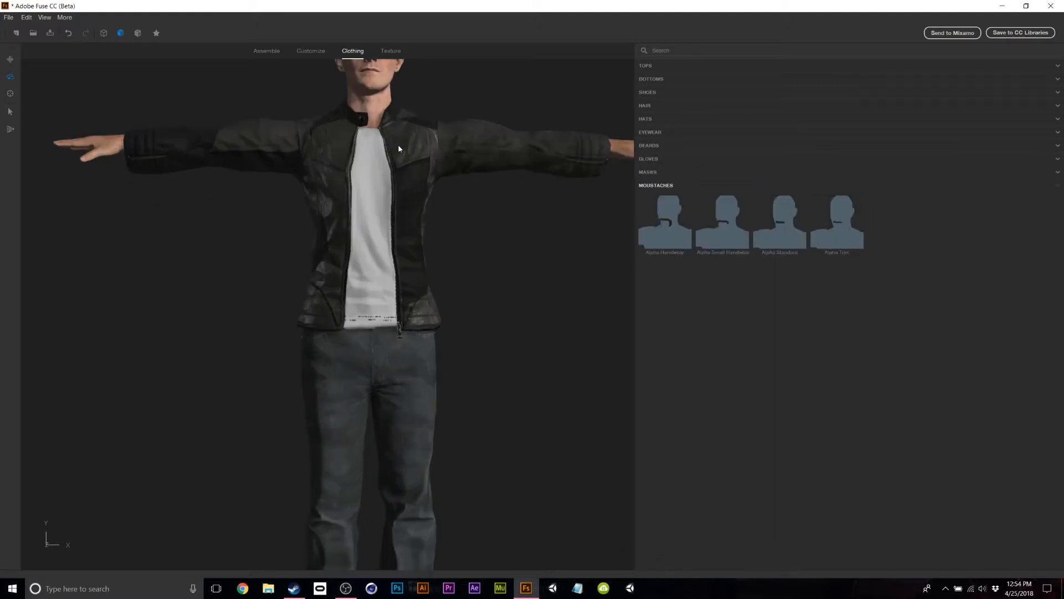
pyautogui.moveTo(484, 141); pyautogui.dragTo(471, 255, button='middle')
pyautogui.click(840, 211)
pyautogui.moveTo(501, 227); pyautogui.dragTo(510, 247)
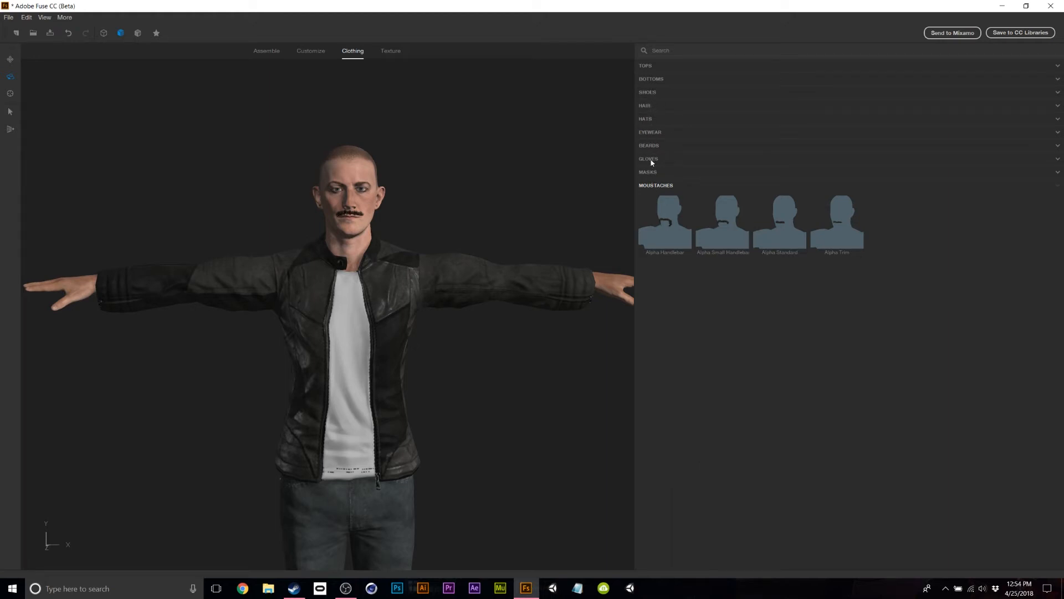
pyautogui.click(646, 106)
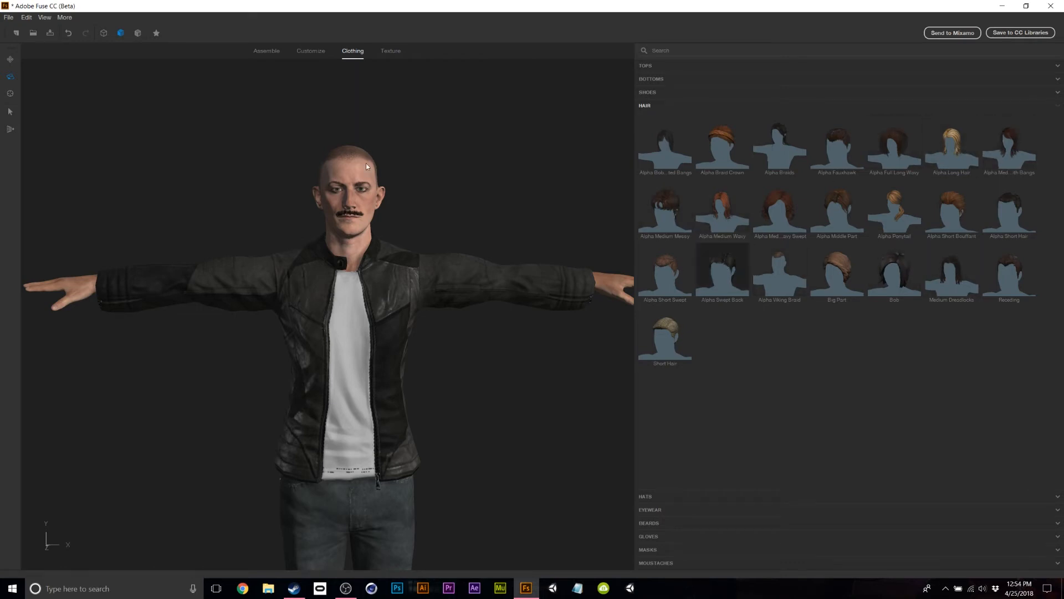
# Inspect the short reddish-brown haircut from the side and three-quarter views.
pyautogui.moveTo(513, 209)
pyautogui.mouseDown()
pyautogui.moveTo(247, 225)
pyautogui.moveTo(879, 195)
pyautogui.moveTo(490, 207)
pyautogui.moveTo(516, 197)
pyautogui.moveTo(748, 213)
pyautogui.moveTo(421, 219)
pyautogui.moveTo(551, 207)
pyautogui.moveTo(499, 211)
pyautogui.mouseUp()
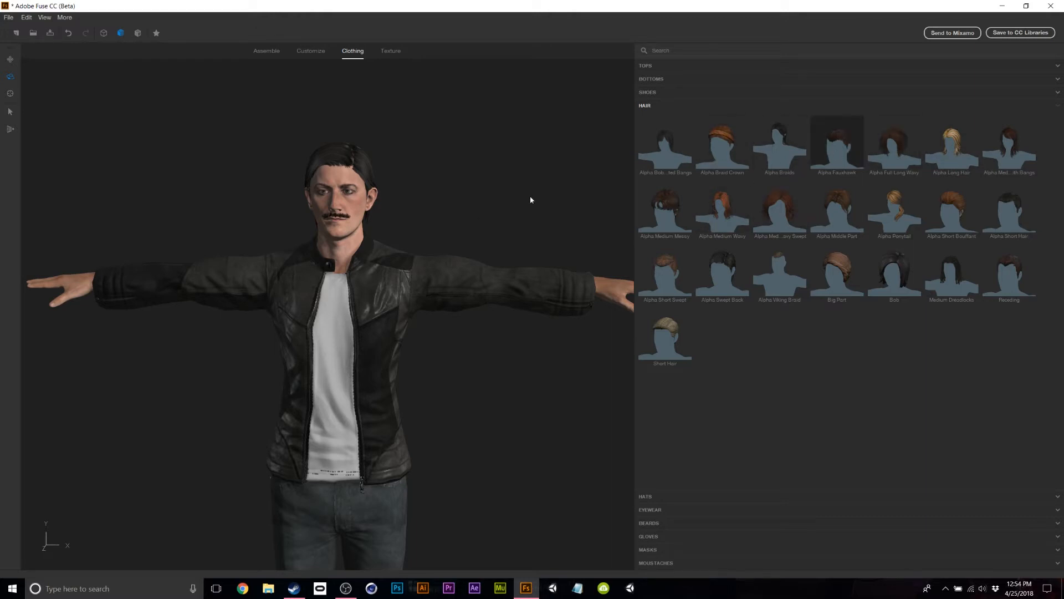
pyautogui.moveTo(513, 221); pyautogui.dragTo(541, 157)
pyautogui.moveTo(415, 174); pyautogui.dragTo(365, 128)
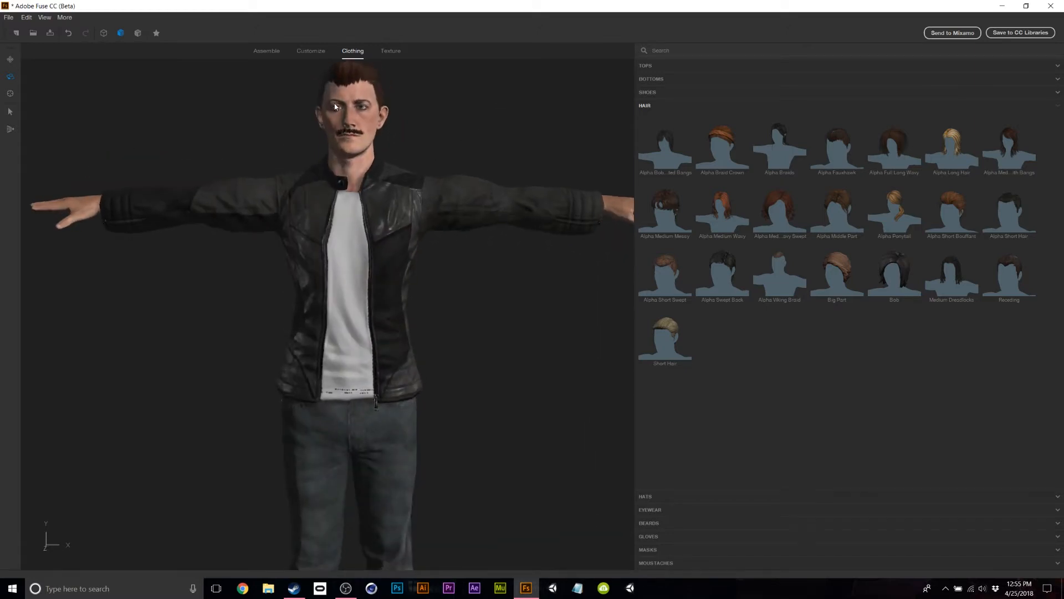
pyautogui.scroll(-3, 421, 140)
pyautogui.scroll(2, 431, 136)
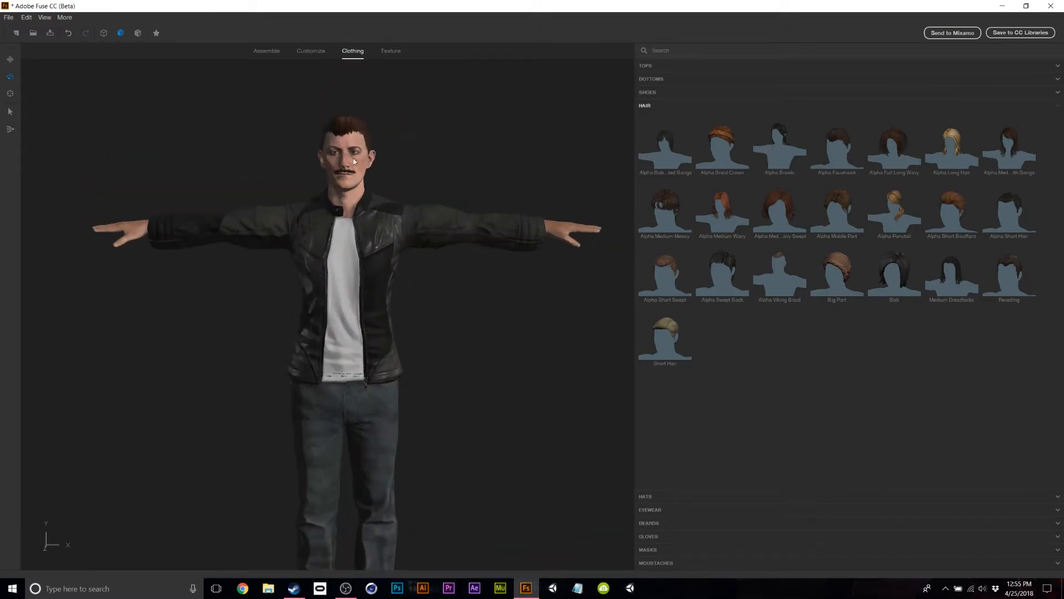
pyautogui.moveTo(433, 365); pyautogui.dragTo(554, 399)
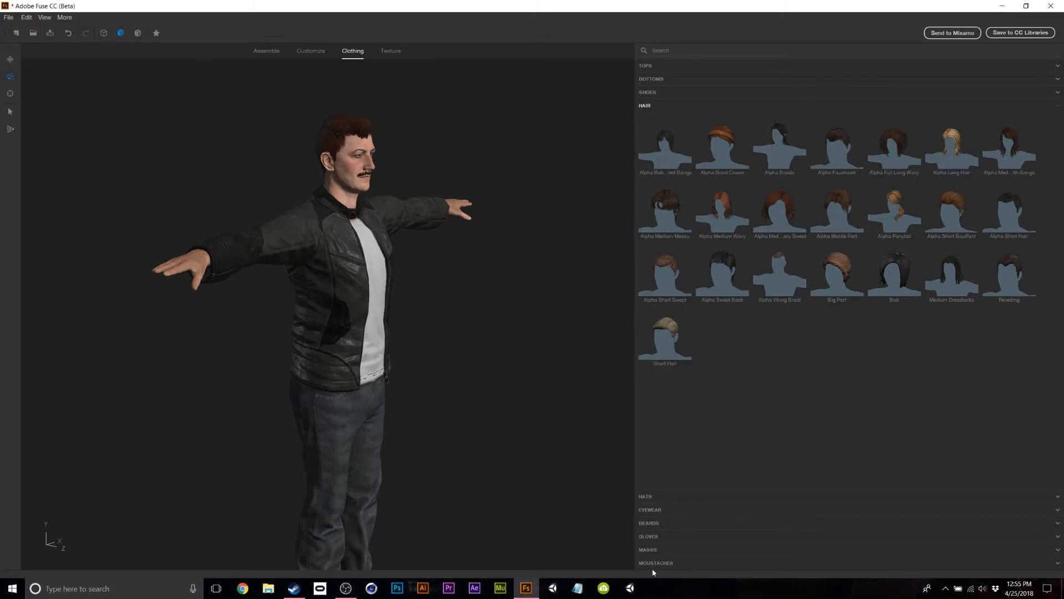
# Put Fingerless Gloves on the character's hands.
pyautogui.click(655, 538)
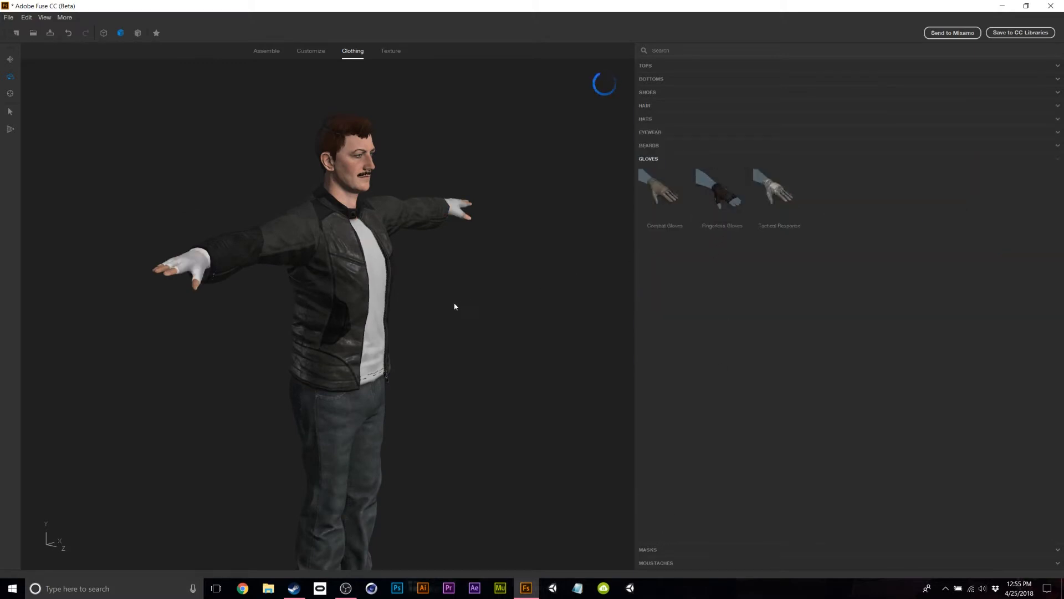
pyautogui.moveTo(445, 304); pyautogui.dragTo(321, 290)
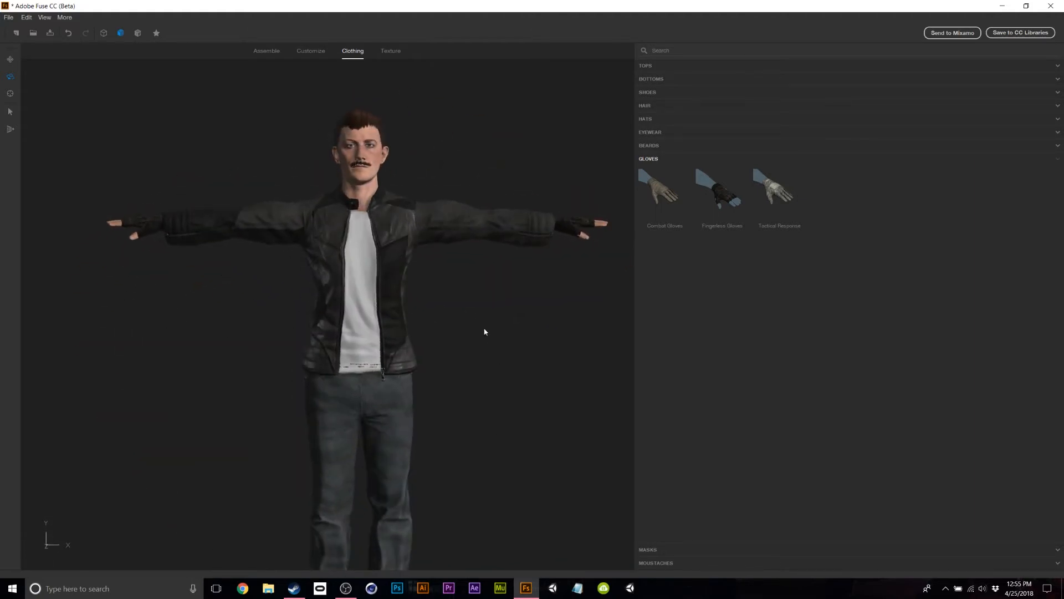
pyautogui.click(391, 51)
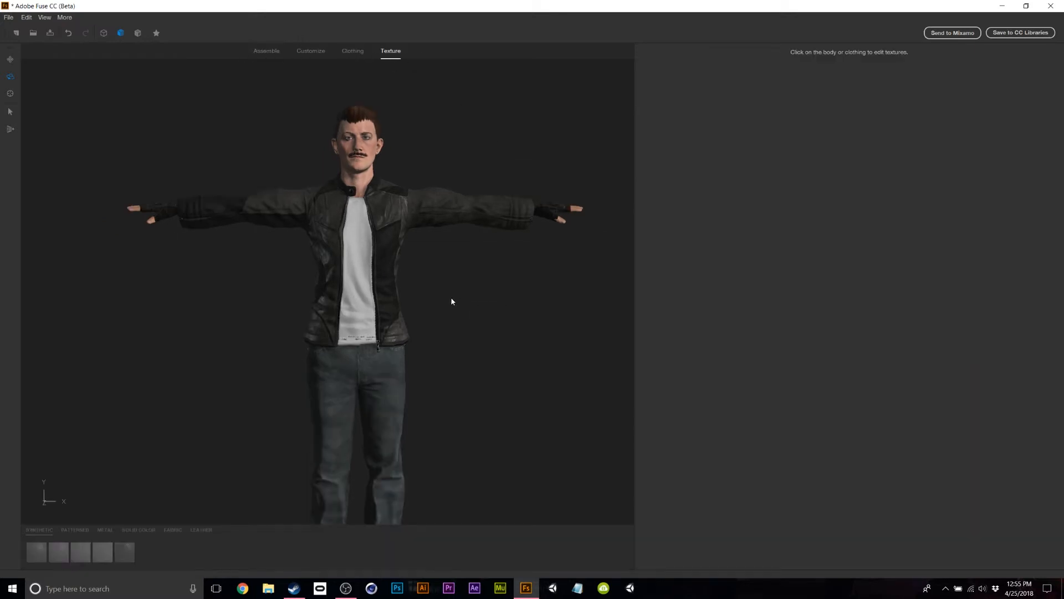
# Select the leather jacket and set its texture resolution to 1024 x 1024.
pyautogui.click(393, 219)
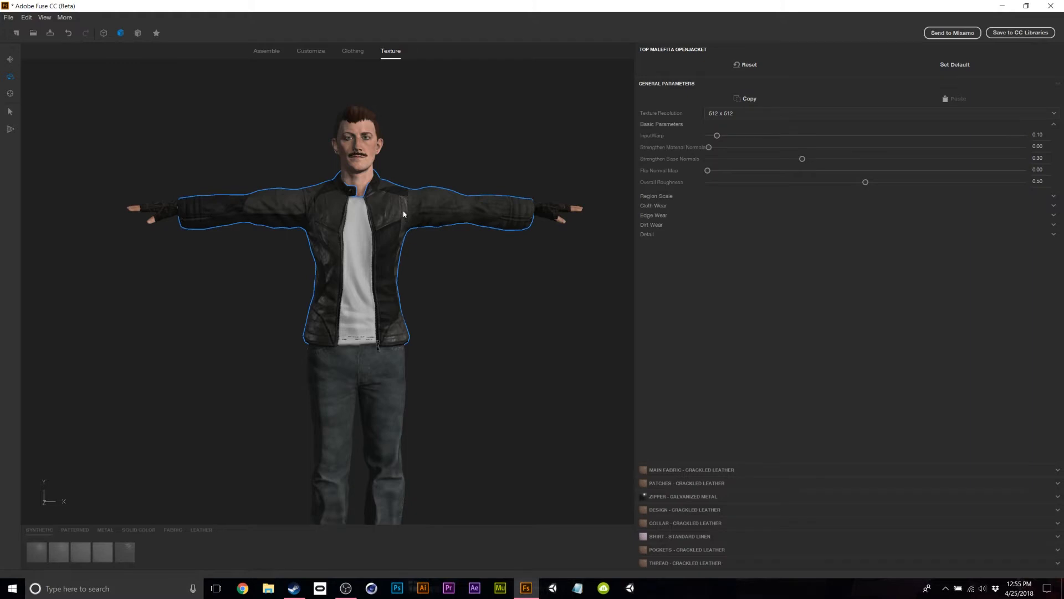
pyautogui.moveTo(581, 304); pyautogui.dragTo(574, 299)
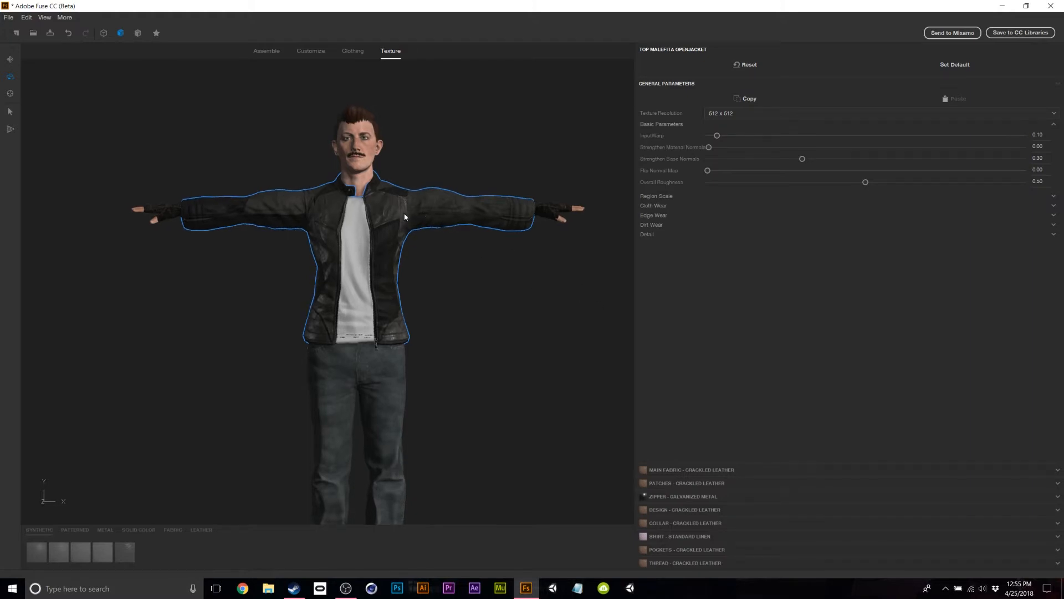
pyautogui.click(707, 469)
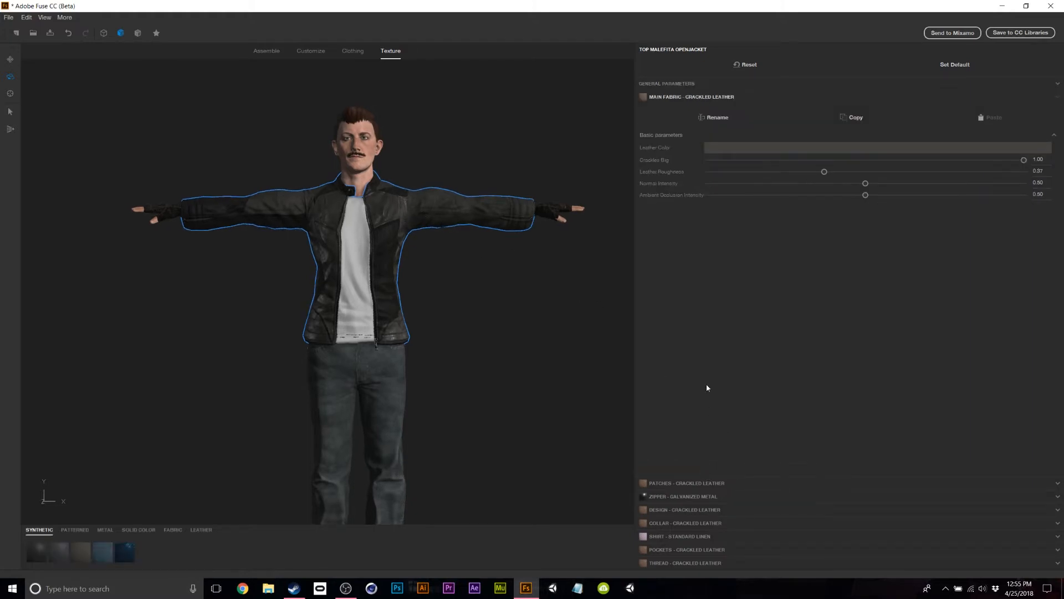
pyautogui.click(666, 83)
pyautogui.click(769, 113)
pyautogui.click(728, 148)
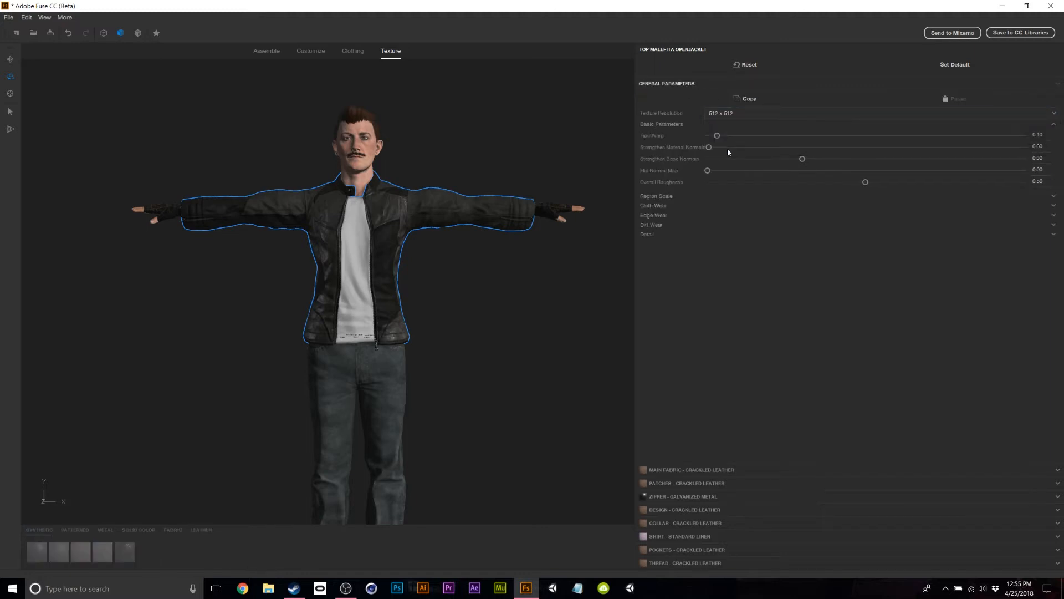
# Change the jacket's Main Fabric to Basic Plastic and orbit to inspect it.
pyautogui.scroll(3, 531, 332)
pyautogui.scroll(-3, 532, 333)
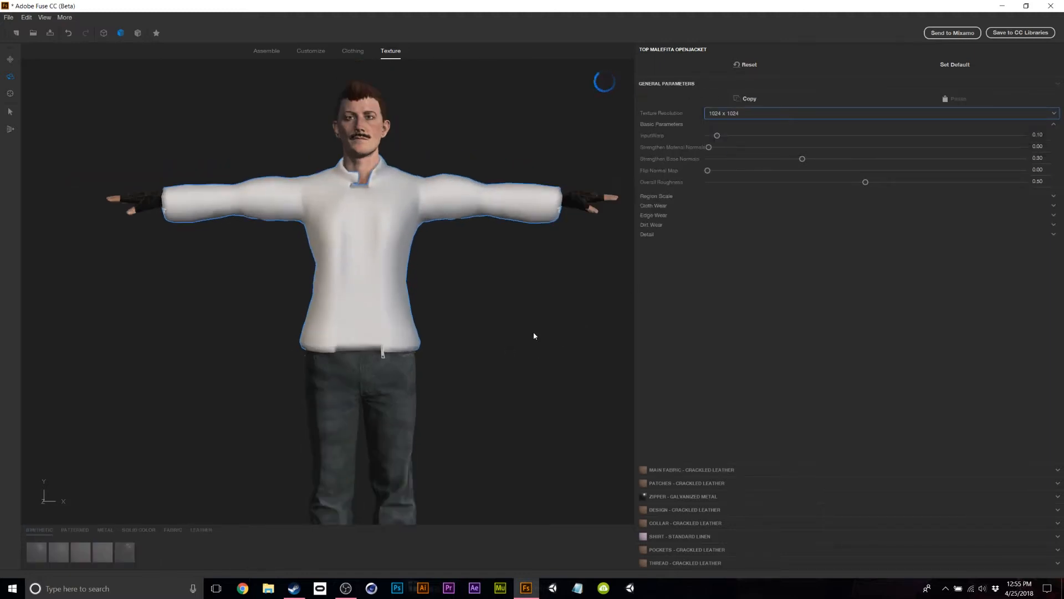
pyautogui.click(720, 469)
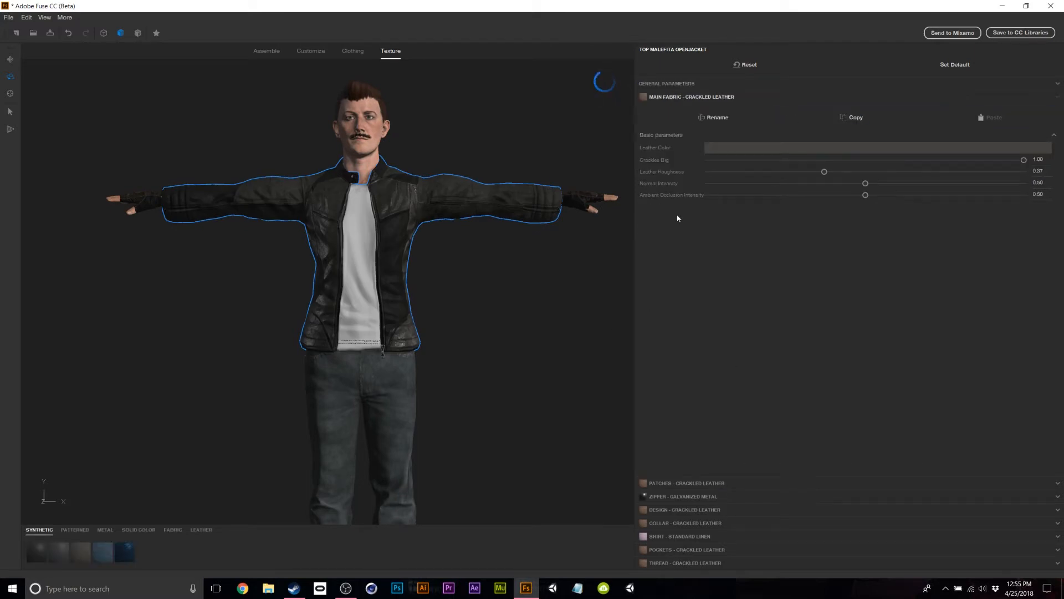
pyautogui.click(41, 550)
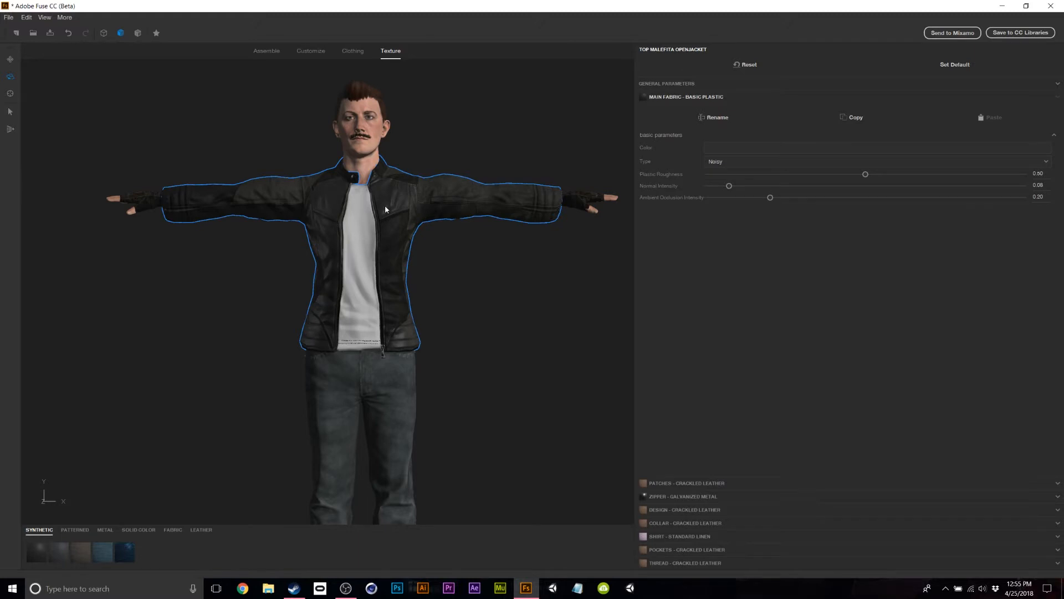
pyautogui.moveTo(503, 350); pyautogui.dragTo(187, 212)
pyautogui.moveTo(380, 326); pyautogui.dragTo(613, 429)
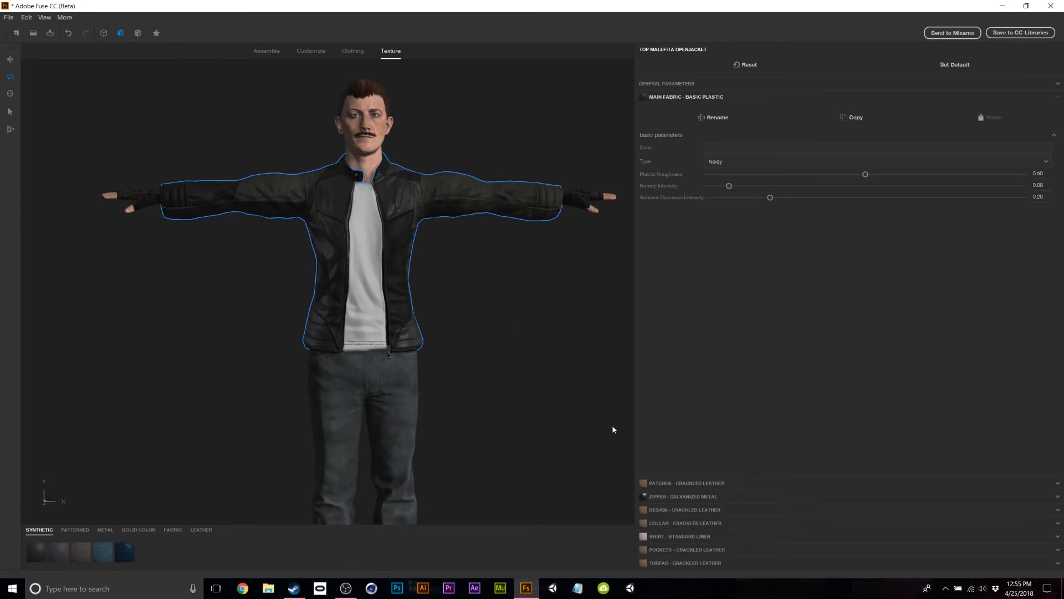
# Make the jacket's Patches, Design, Collar and Pockets materials Basic Plastic.
pyautogui.click(701, 483)
pyautogui.click(38, 549)
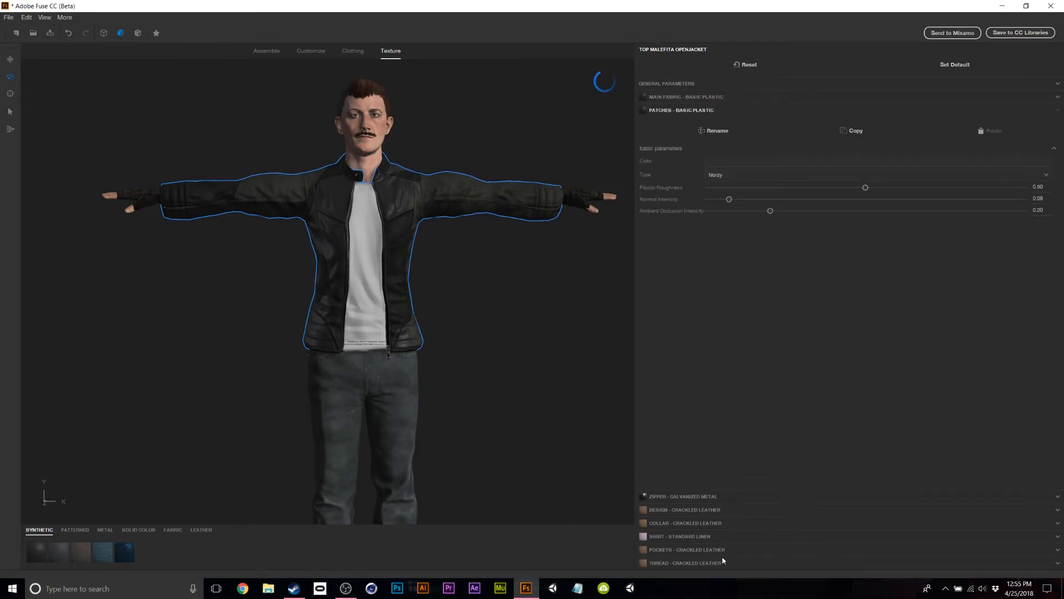
pyautogui.click(690, 508)
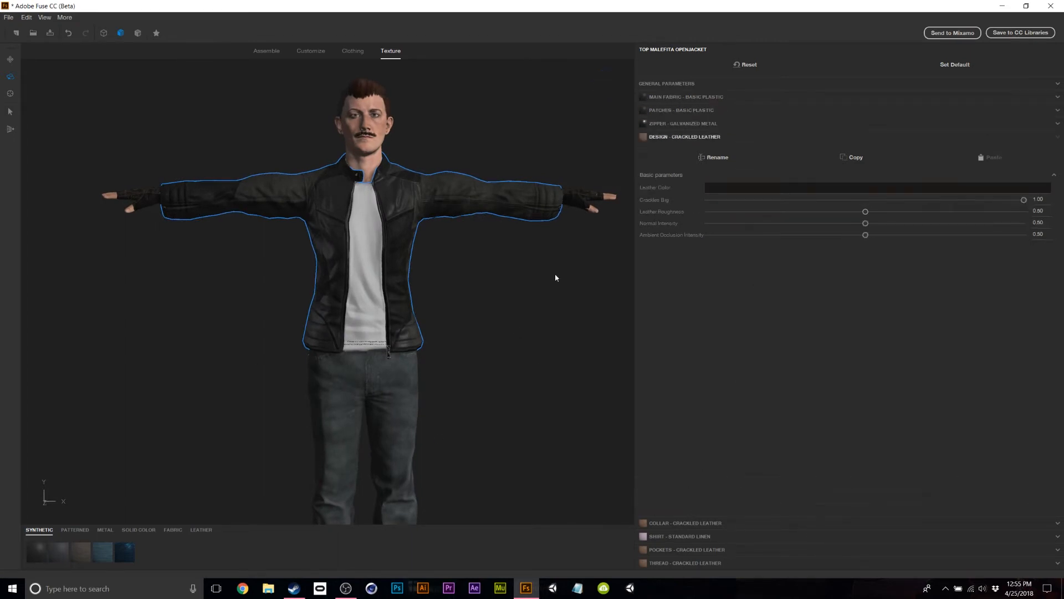
pyautogui.click(37, 552)
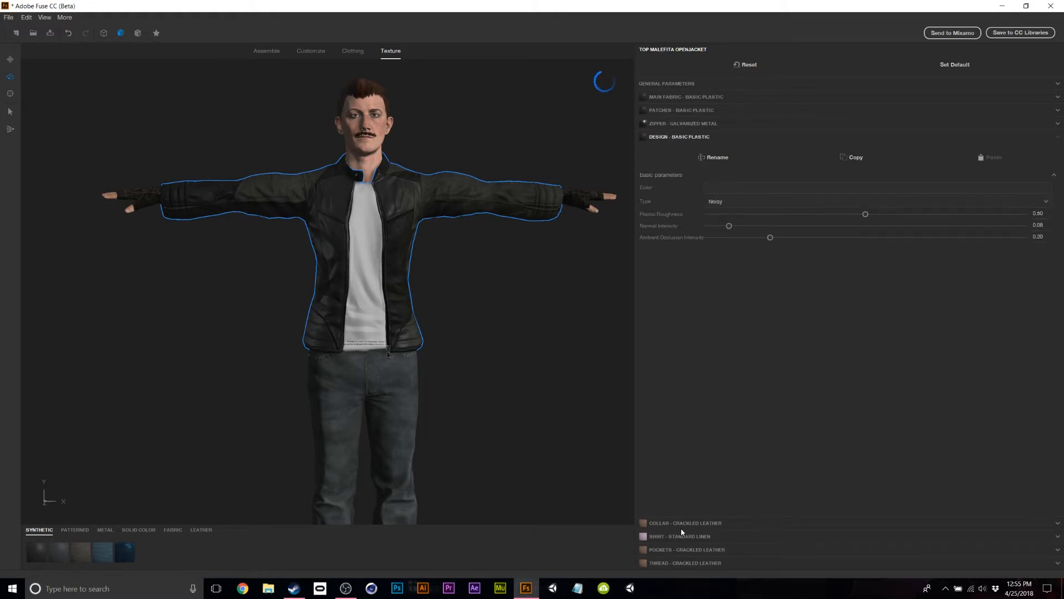
pyautogui.click(34, 550)
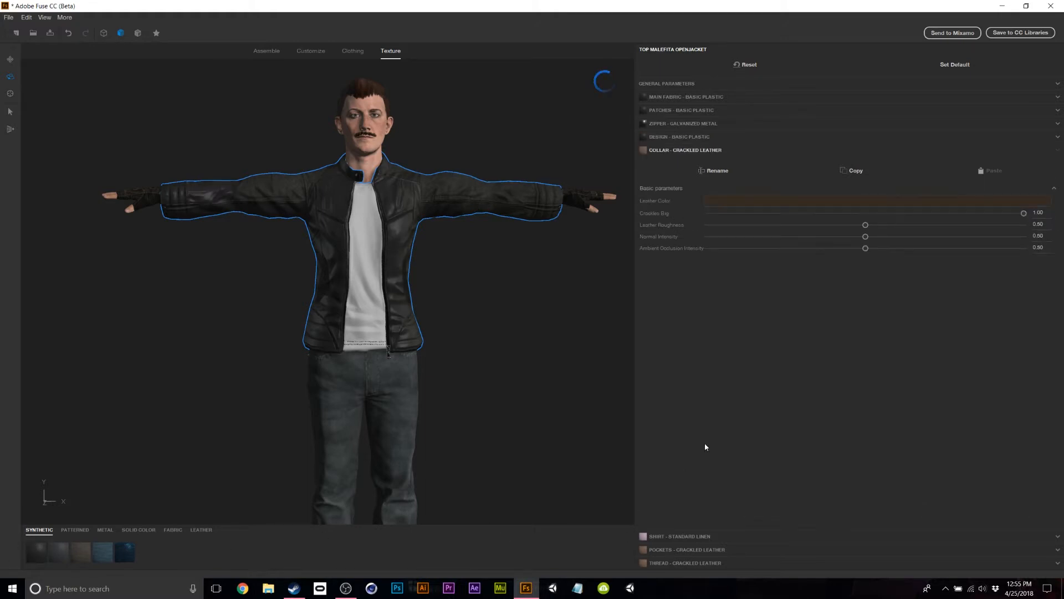
pyautogui.click(695, 536)
pyautogui.click(720, 551)
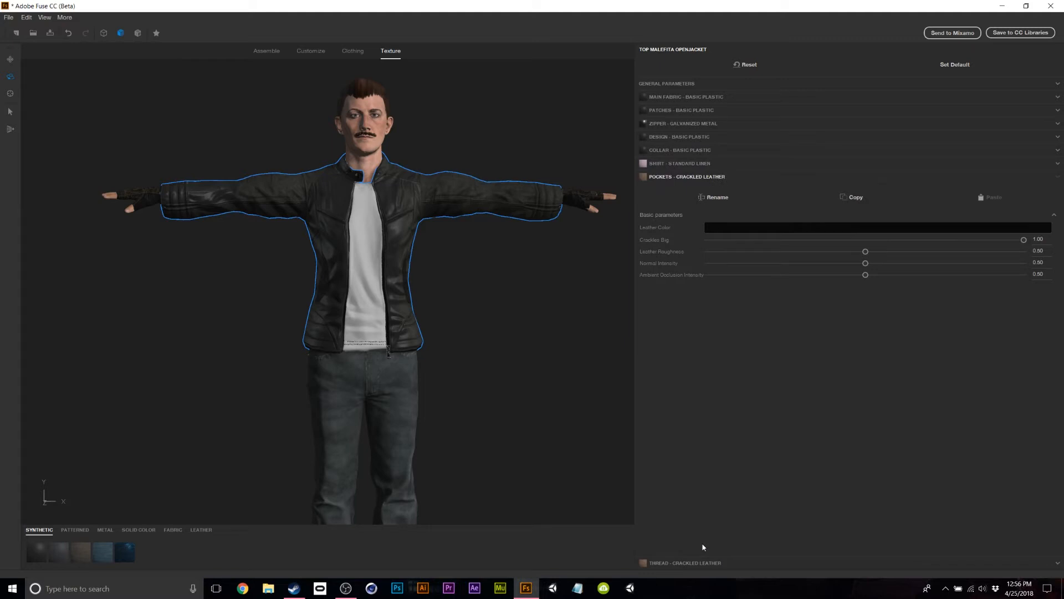
pyautogui.click(44, 551)
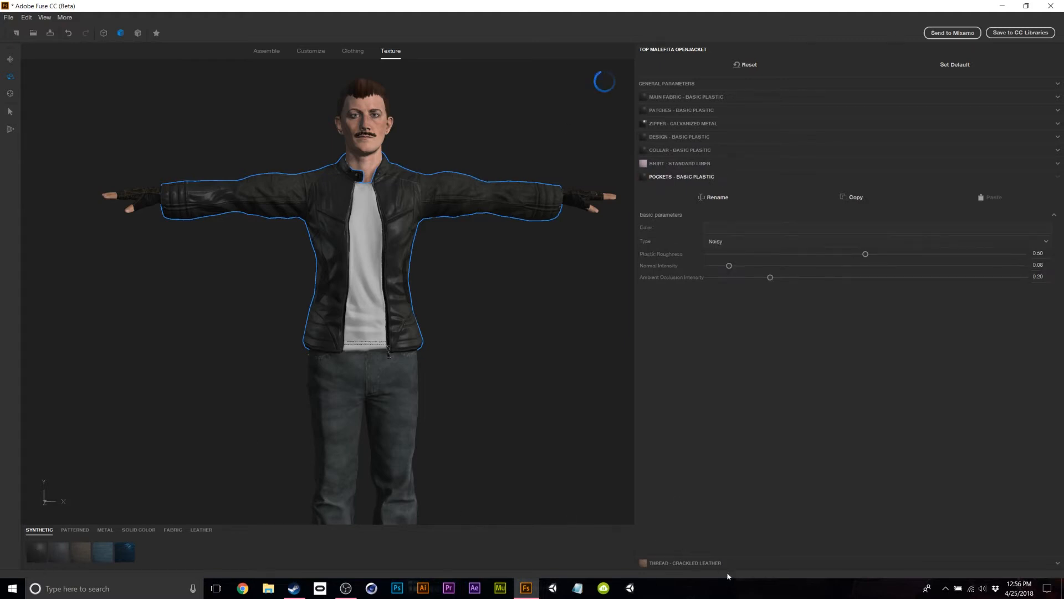
# Select the jeans to bring up their texture settings.
pyautogui.moveTo(556, 337); pyautogui.dragTo(576, 380)
pyautogui.scroll(-3, 548, 379)
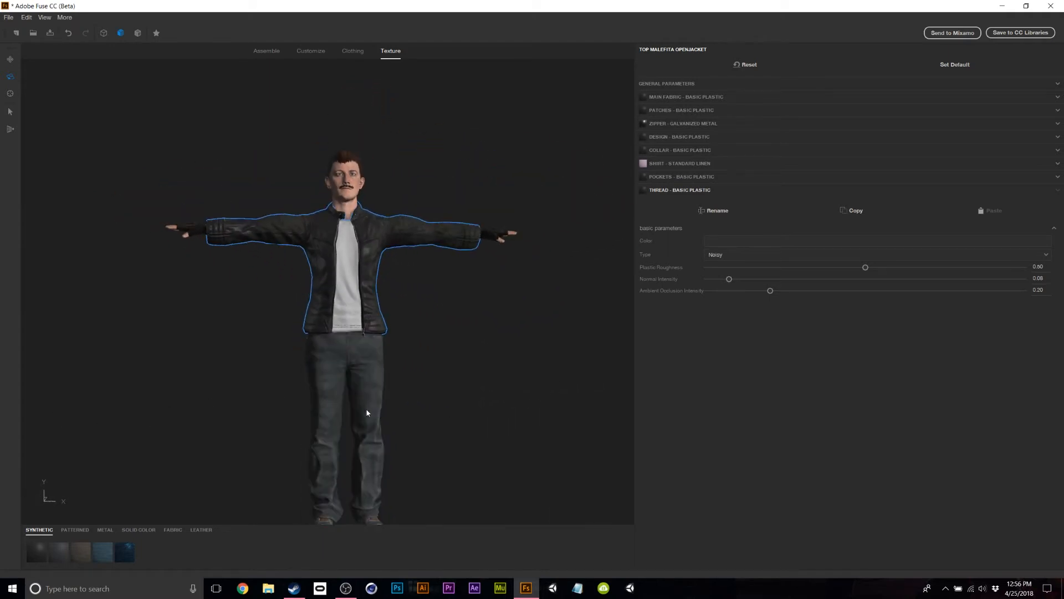
pyautogui.click(369, 413)
pyautogui.scroll(2, 608, 336)
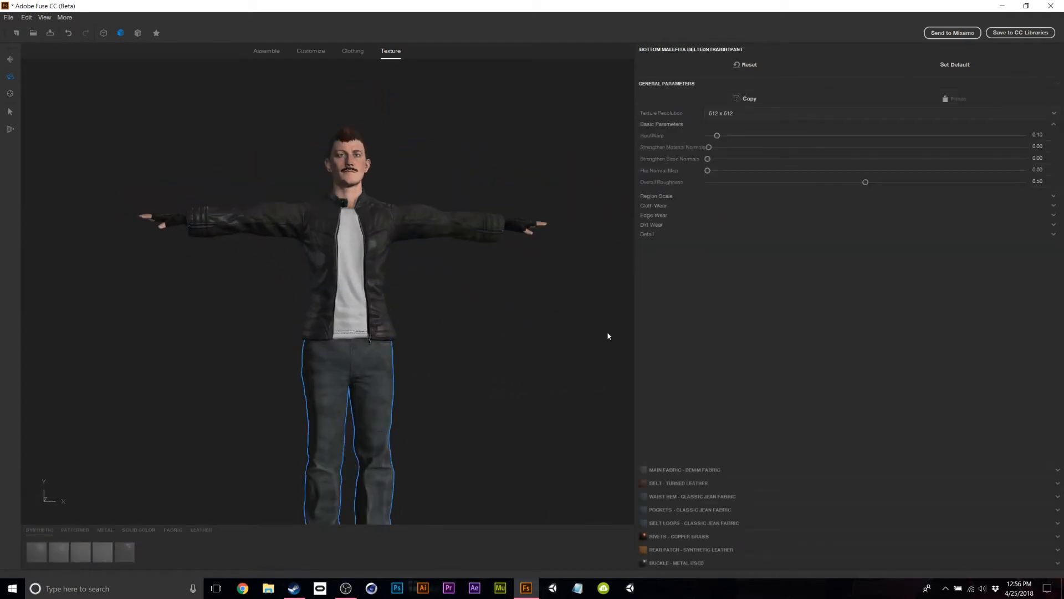
# Change the pants' Main Fabric to Basic Plastic and orbit to view the back.
pyautogui.click(700, 469)
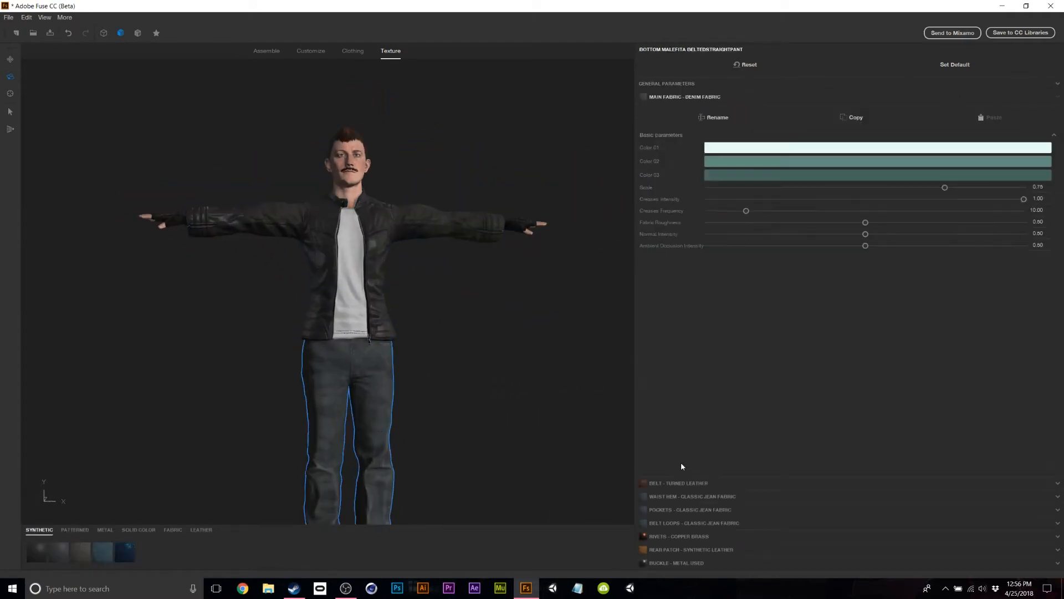
pyautogui.click(40, 557)
pyautogui.moveTo(453, 505); pyautogui.dragTo(833, 505)
pyautogui.moveTo(388, 382); pyautogui.dragTo(504, 389)
# Make the pants' Belt, Waist Hem, Pockets, Rivets and Rear Patch Basic Plastic.
pyautogui.click(704, 484)
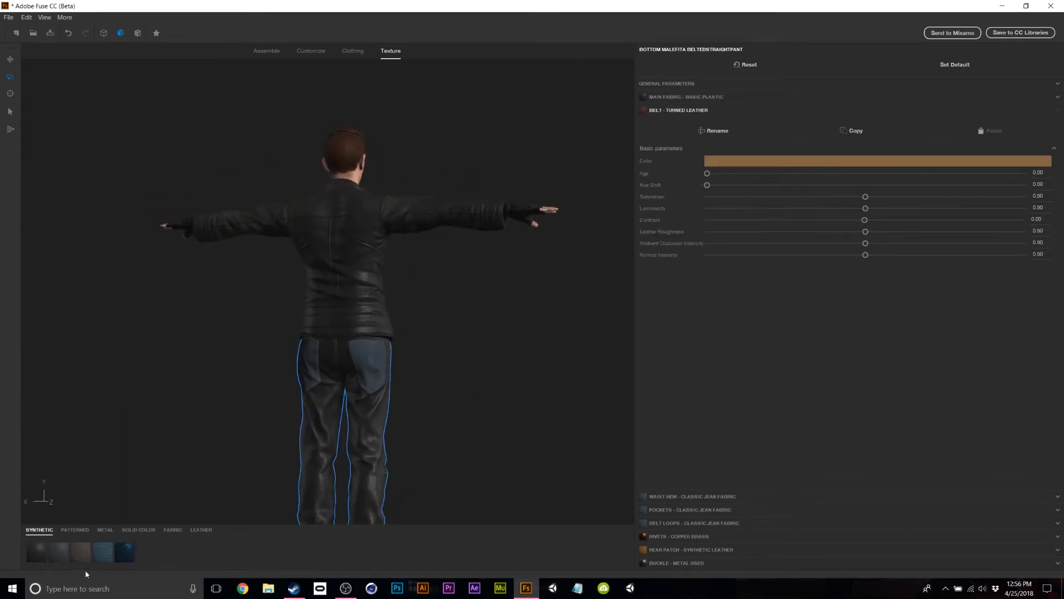
pyautogui.click(677, 496)
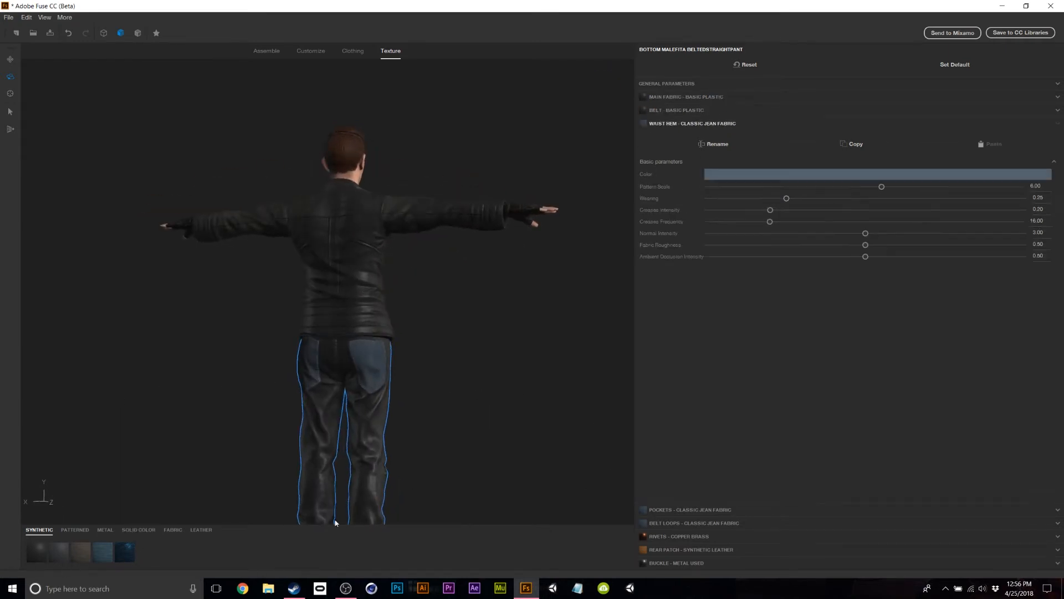
pyautogui.click(721, 509)
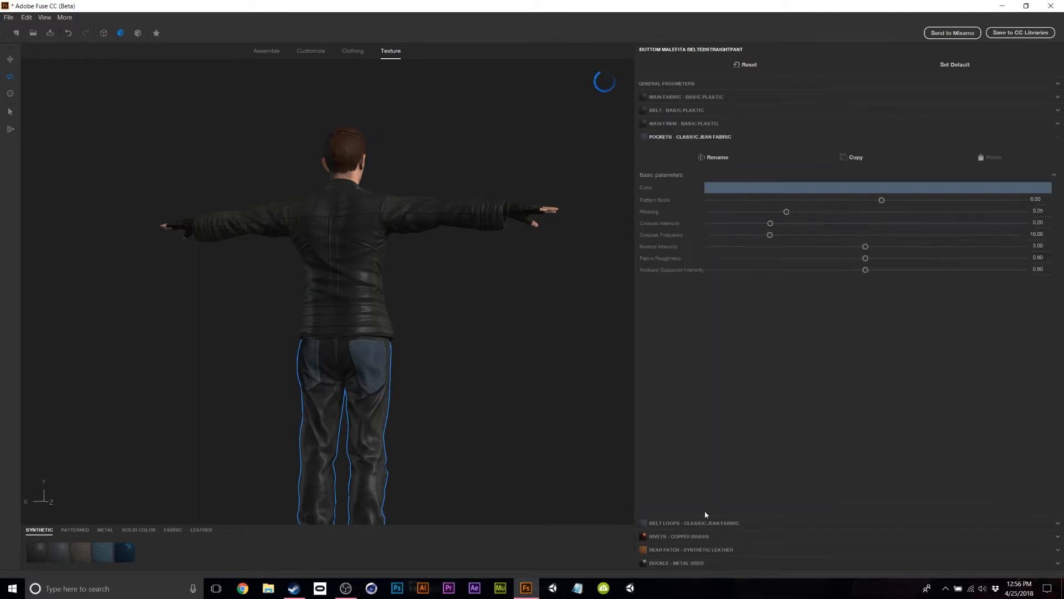
pyautogui.click(88, 555)
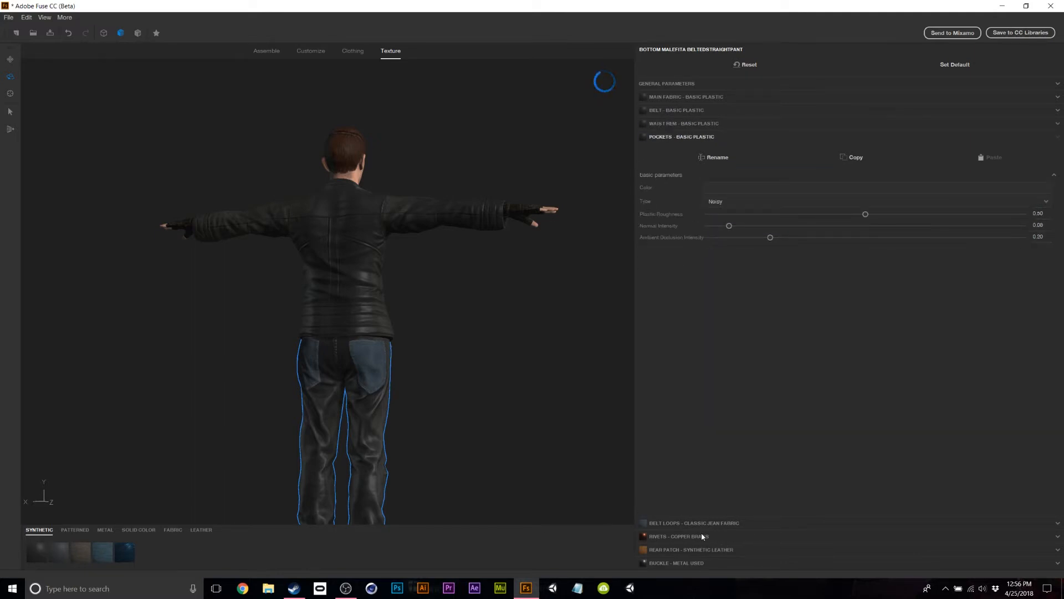
pyautogui.click(732, 536)
pyautogui.click(673, 549)
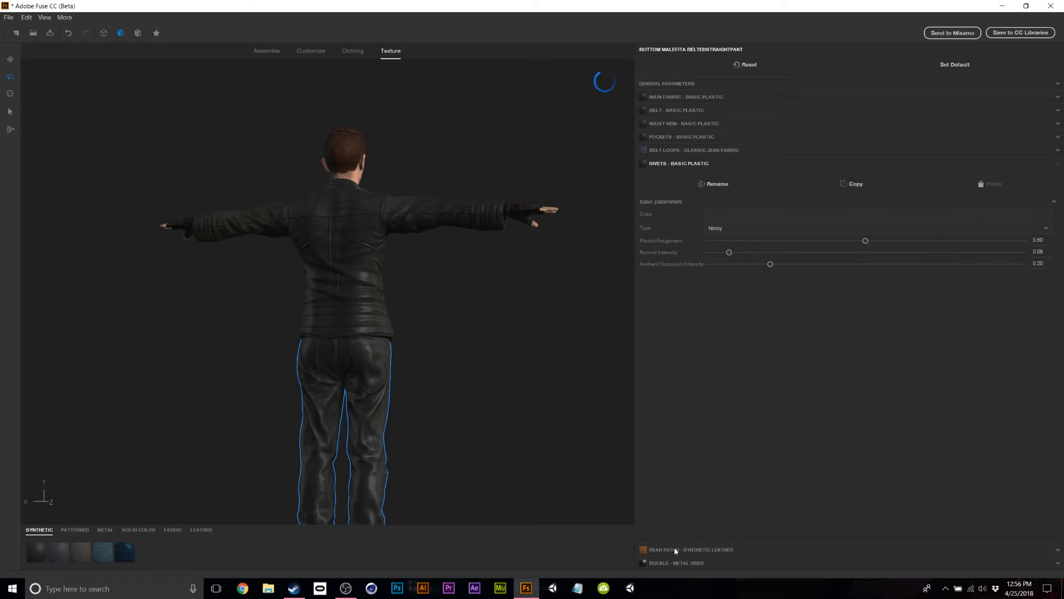
pyautogui.click(38, 552)
pyautogui.scroll(-5, 495, 428)
pyautogui.scroll(2, 492, 427)
pyautogui.moveTo(490, 427); pyautogui.dragTo(157, 441)
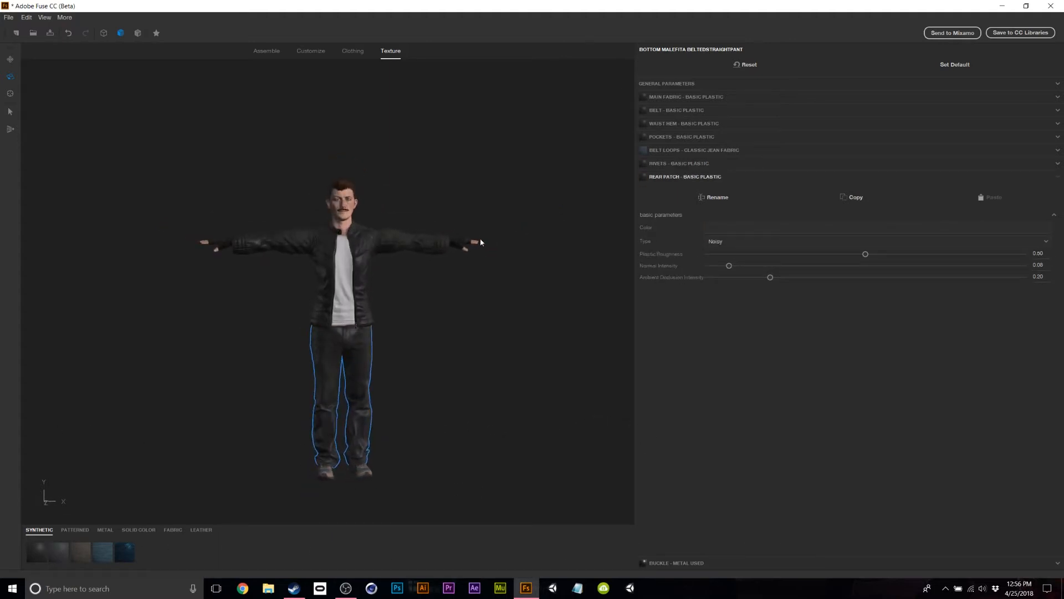
pyautogui.scroll(6, 482, 242)
pyautogui.scroll(-3, 499, 289)
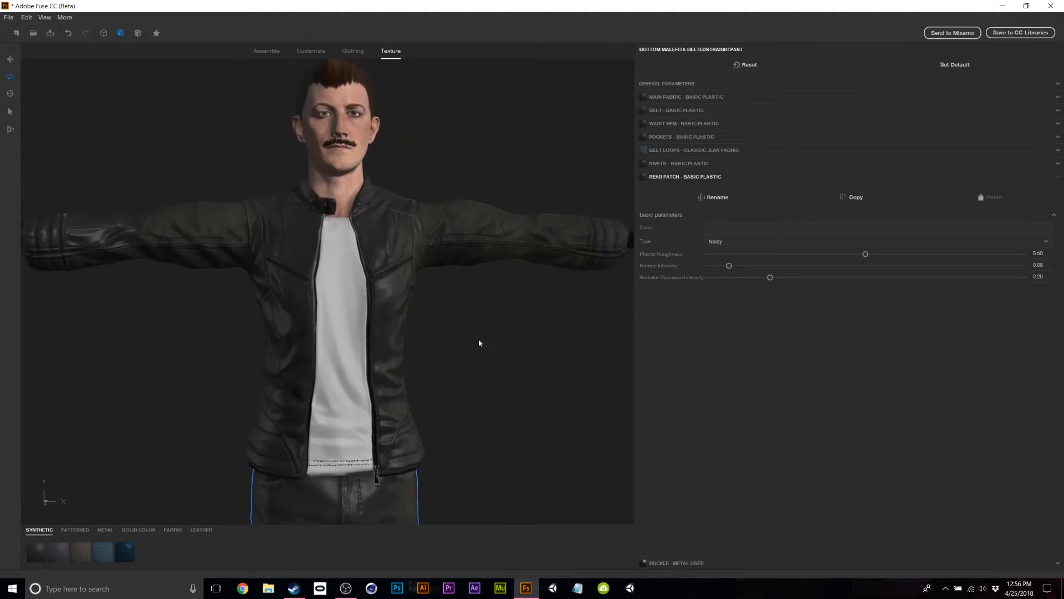
# Try a red colour on the jacket's Shirt material.
pyautogui.click(347, 363)
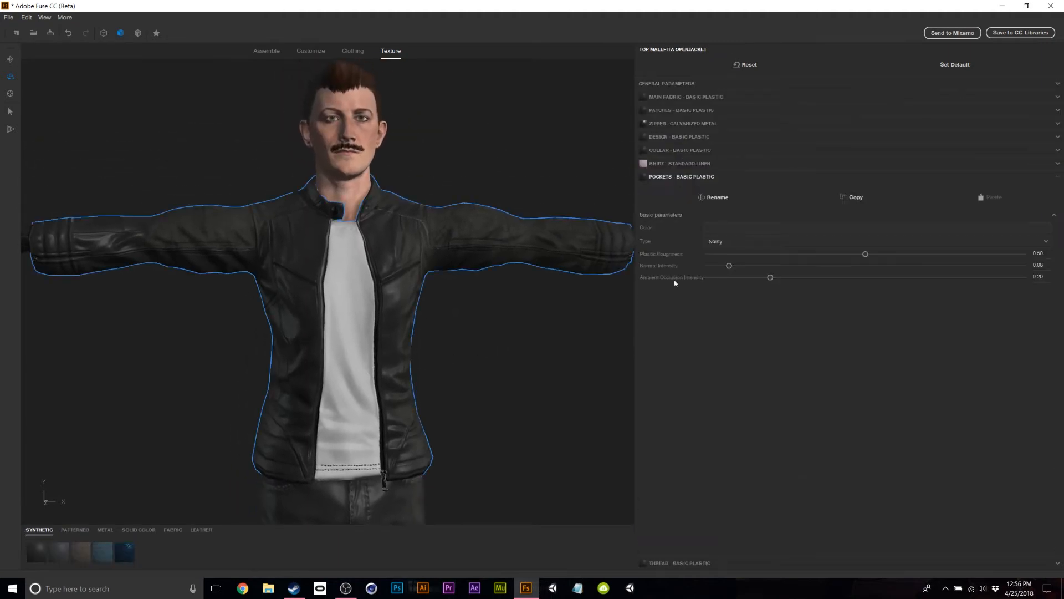
pyautogui.click(664, 163)
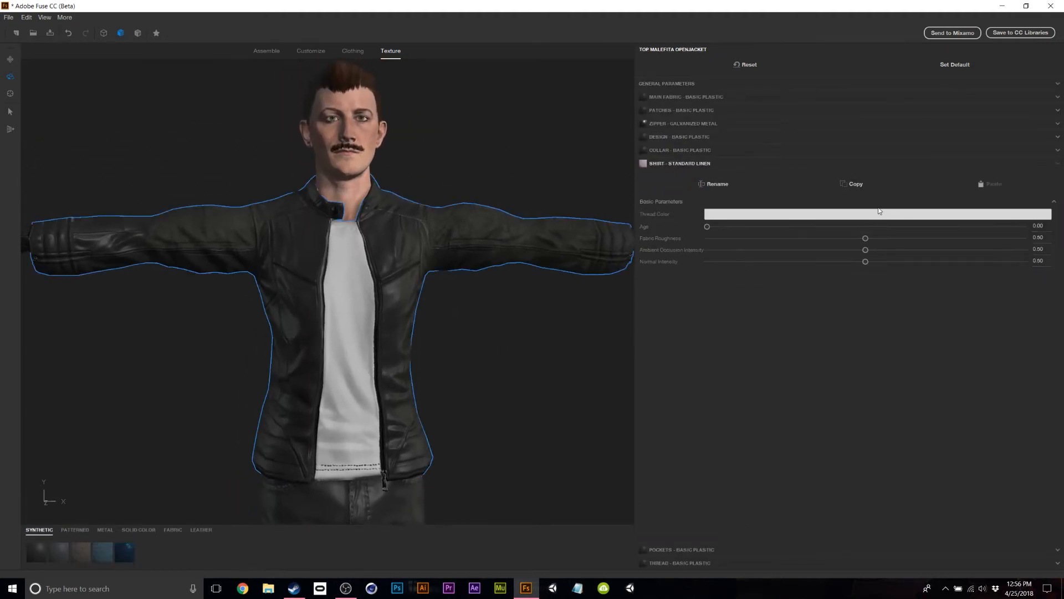
pyautogui.click(876, 214)
pyautogui.click(193, 29)
pyautogui.click(199, 28)
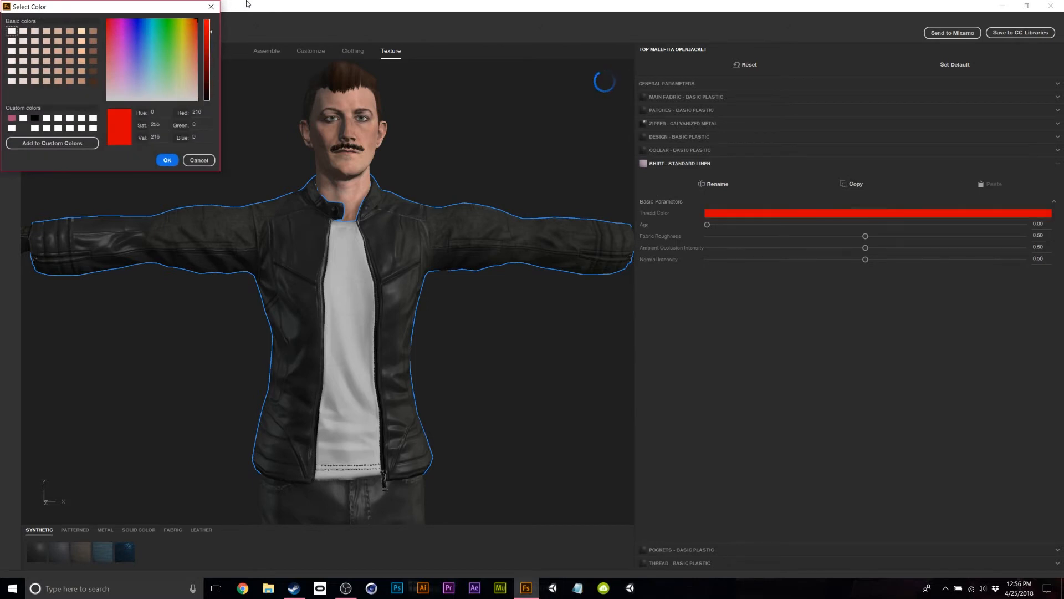
pyautogui.click(167, 160)
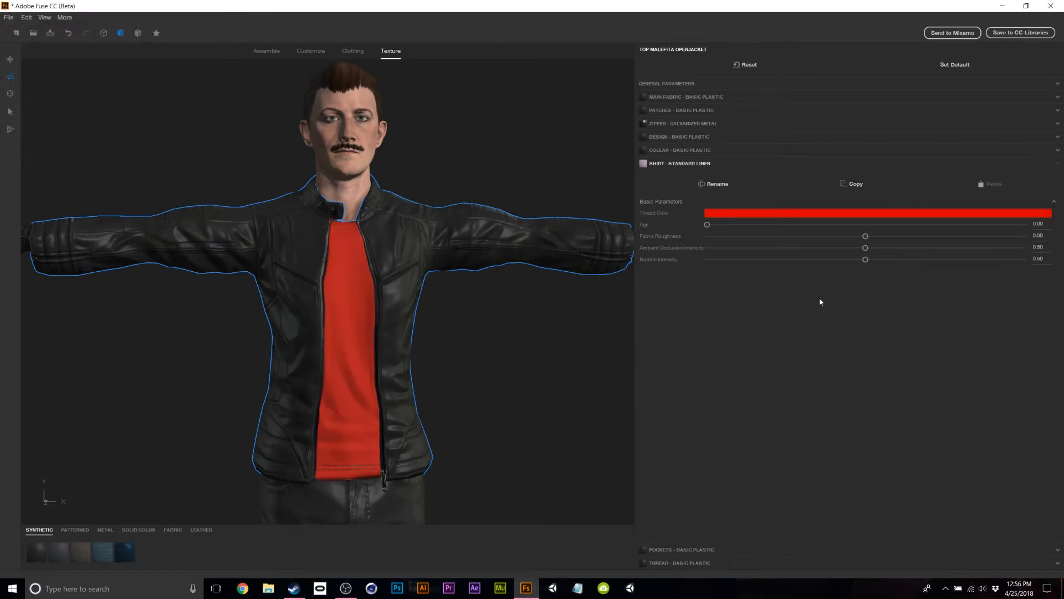
# Change the shirt colour to light grey 216, 216, 216 and deselect the jacket.
pyautogui.click(822, 215)
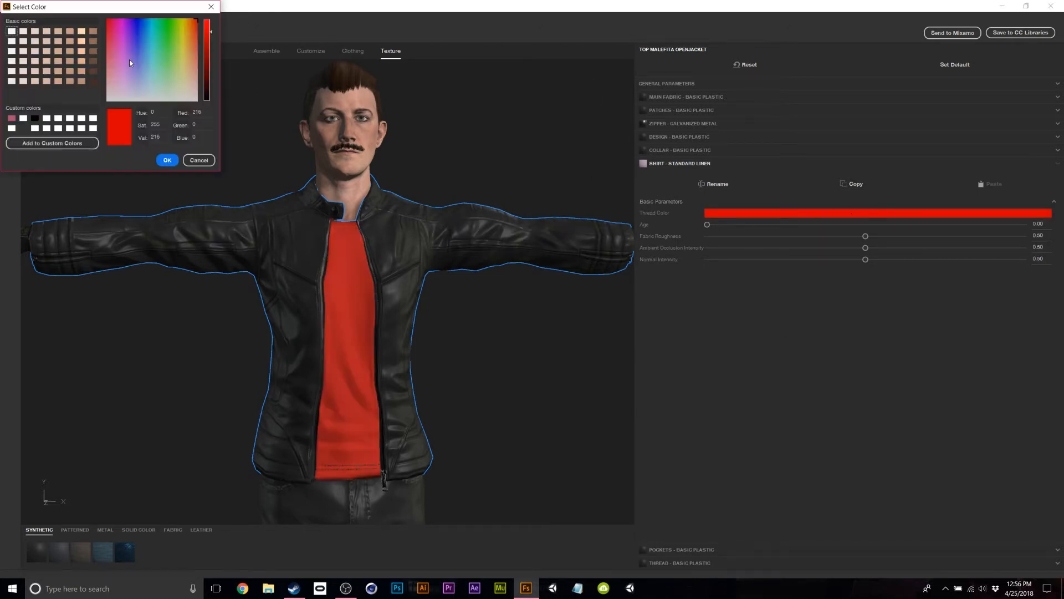
pyautogui.moveTo(130, 62); pyautogui.dragTo(270, 165)
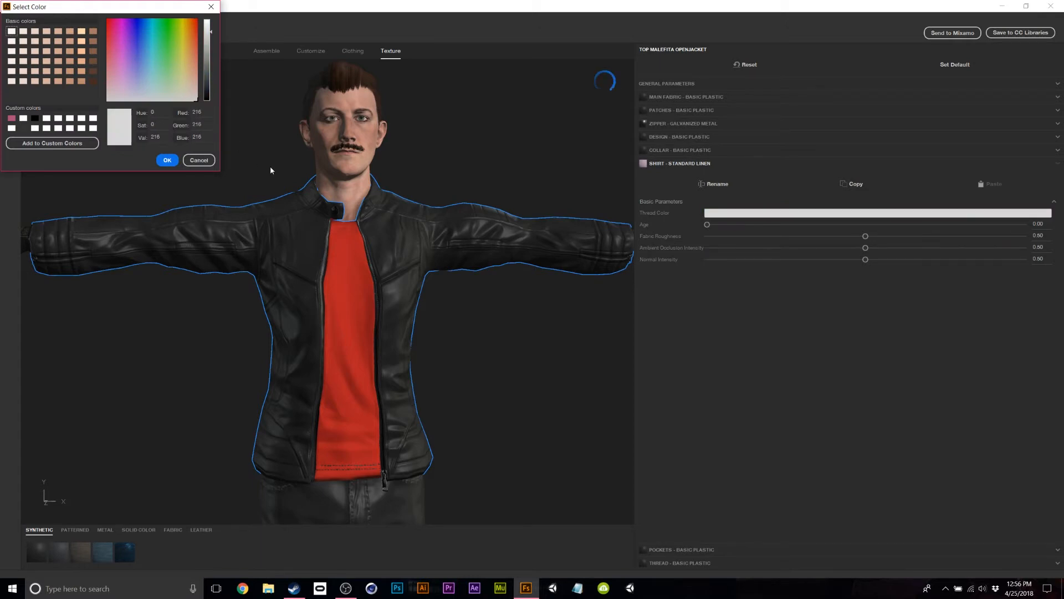
pyautogui.click(166, 161)
pyautogui.click(539, 331)
pyautogui.moveTo(540, 330); pyautogui.dragTo(298, 56)
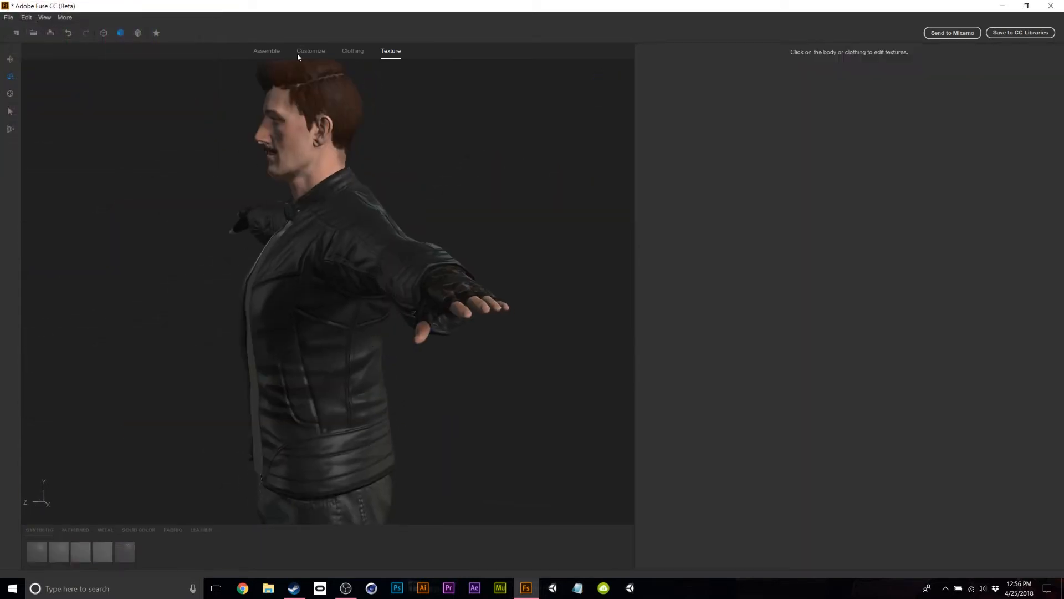
# Select the hair and set its texture resolution to 1024 x 1024.
pyautogui.click(327, 86)
pyautogui.moveTo(330, 88); pyautogui.dragTo(480, 128)
pyautogui.moveTo(402, 97); pyautogui.dragTo(431, 182, button='middle')
pyautogui.click(785, 113)
pyautogui.click(722, 147)
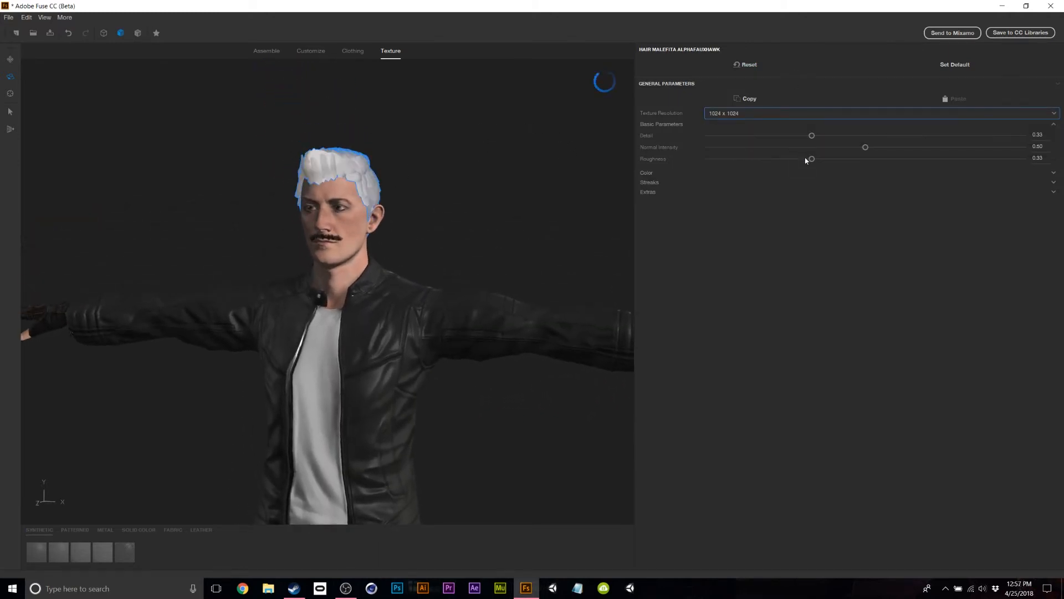
# Set hair roughness to 1.00 and its colour to dark red (50, 10, 6).
pyautogui.moveTo(809, 159); pyautogui.dragTo(608, 176)
pyautogui.moveTo(708, 160); pyautogui.dragTo(1062, 149)
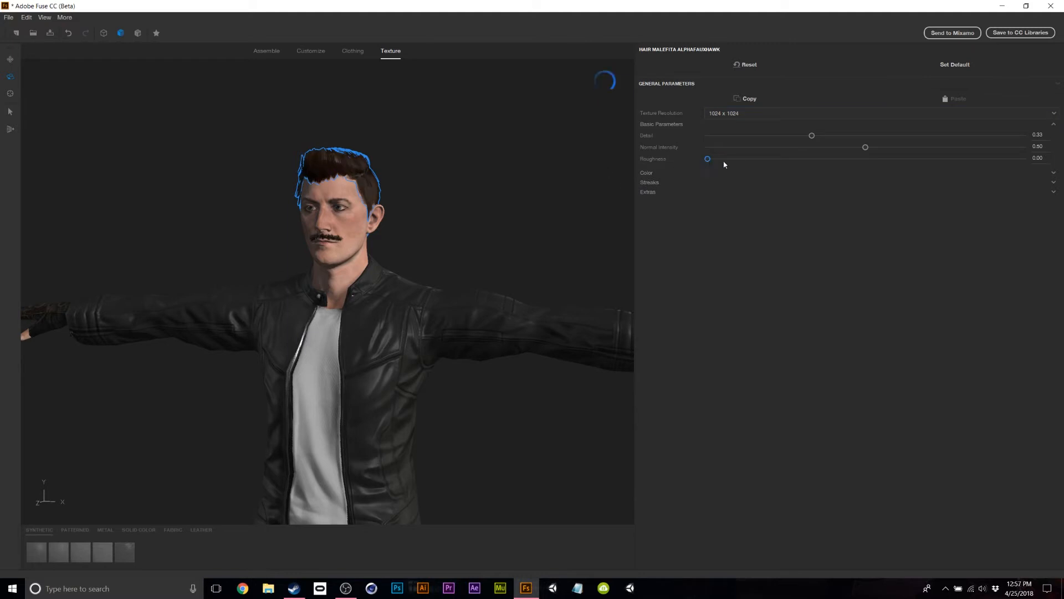
pyautogui.click(649, 172)
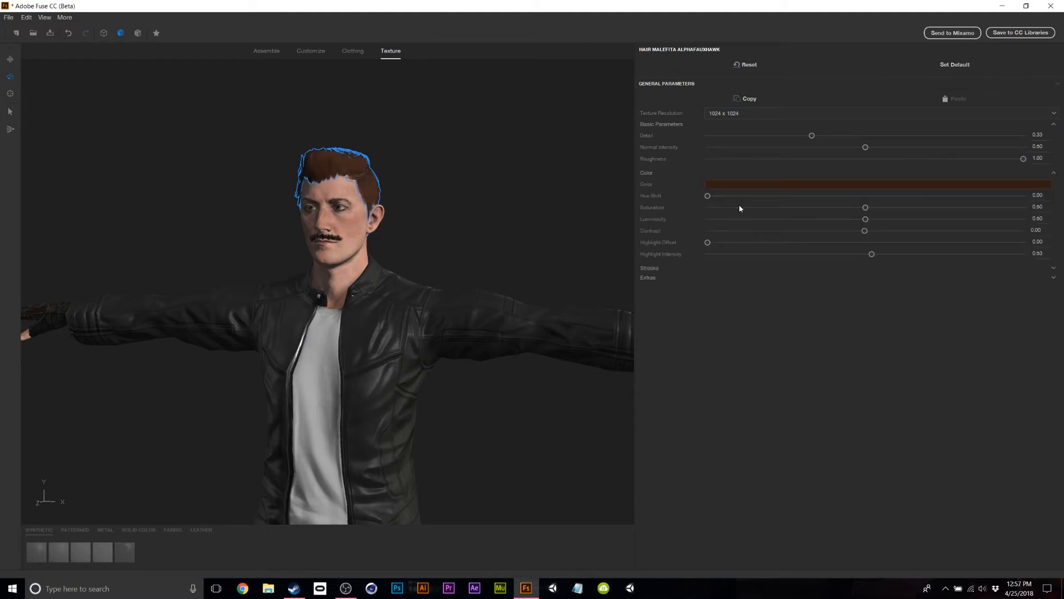
pyautogui.click(738, 184)
pyautogui.moveTo(192, 44); pyautogui.dragTo(196, 29)
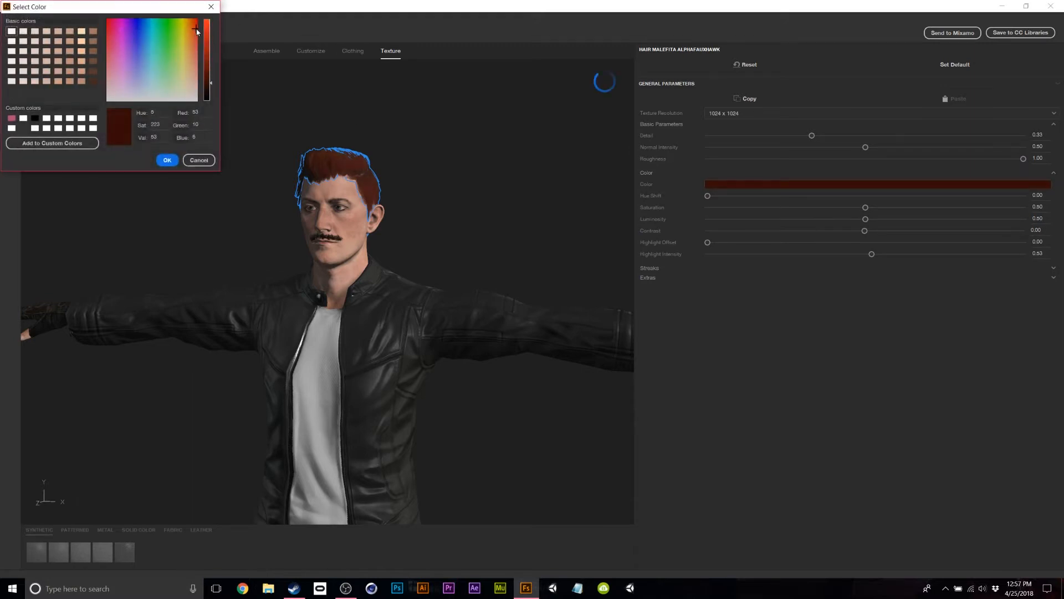
pyautogui.click(167, 160)
# Select the body and set the eyes' Pupil Shape to Feline.
pyautogui.click(510, 231)
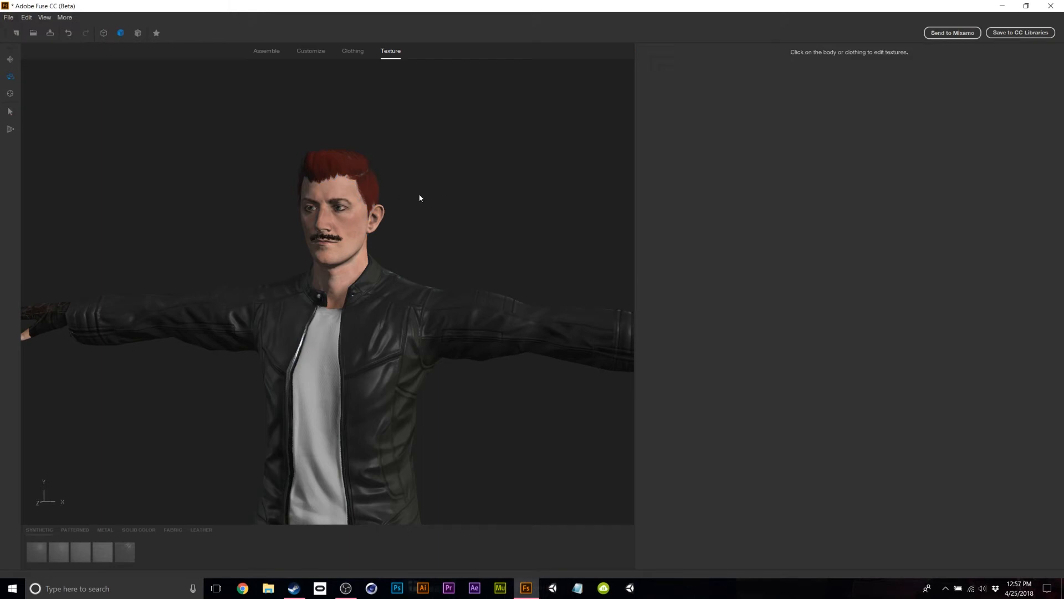
pyautogui.moveTo(477, 233); pyautogui.dragTo(321, 247)
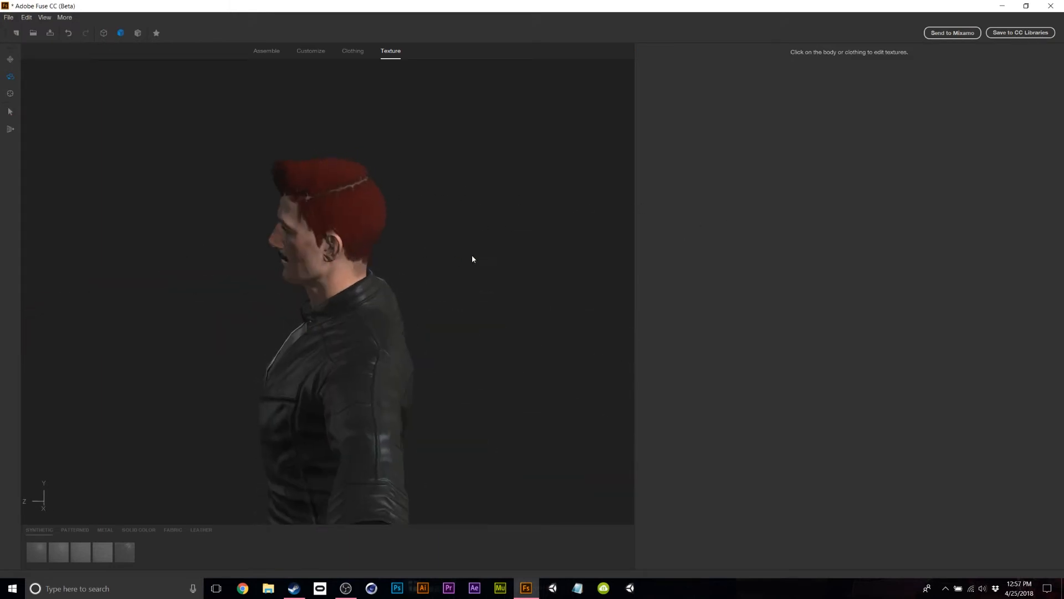
pyautogui.moveTo(473, 258); pyautogui.dragTo(279, 273)
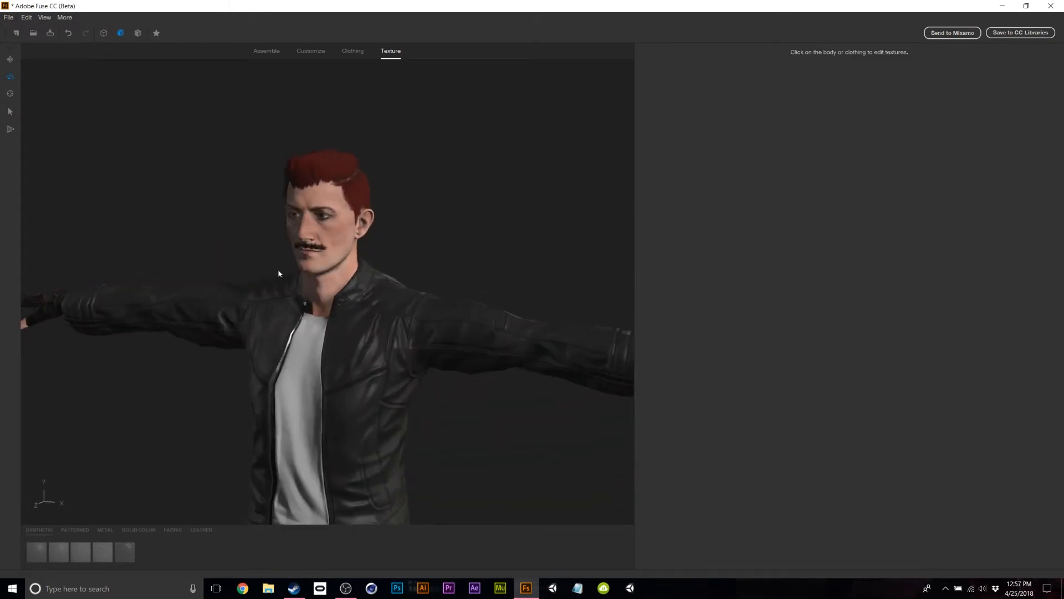
pyautogui.click(330, 214)
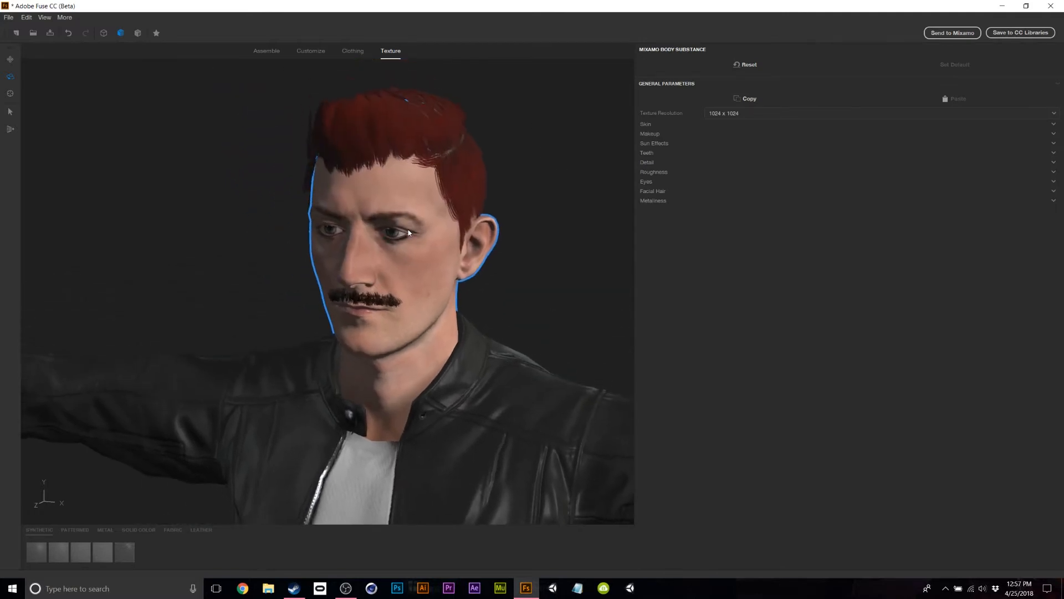
pyautogui.click(646, 182)
pyautogui.click(743, 241)
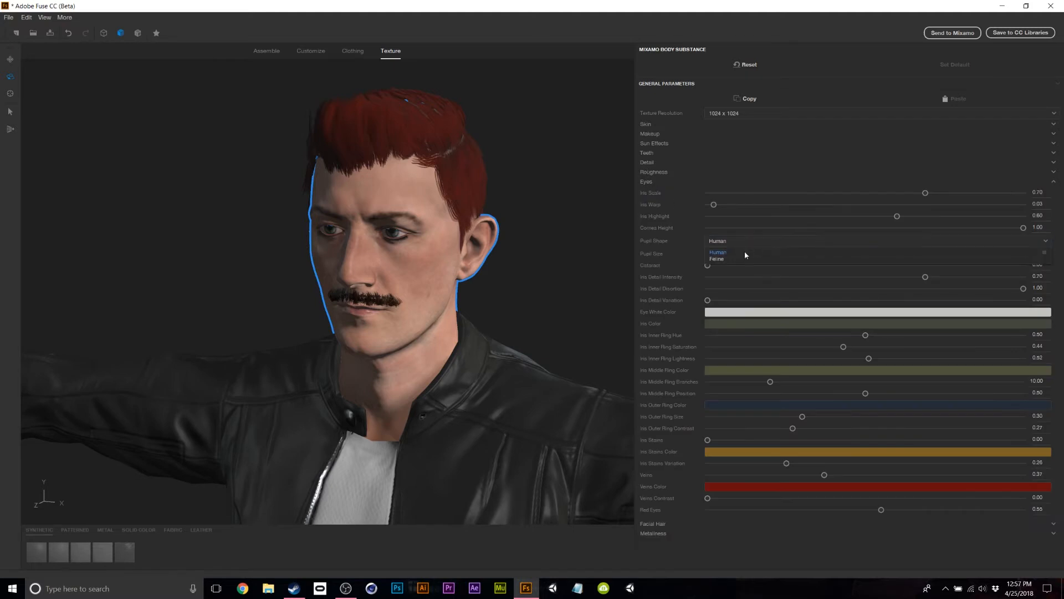
pyautogui.click(717, 256)
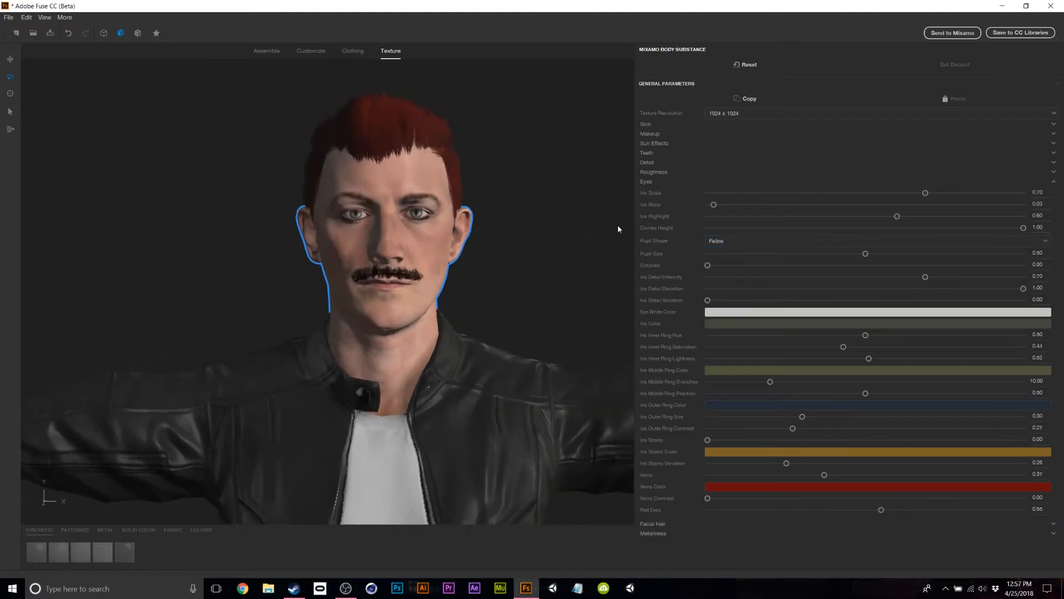
# Set the Iris Color to dark red (74, 0, 0) and check the eyes from the side.
pyautogui.scroll(5, 458, 185)
pyautogui.scroll(-2, 550, 162)
pyautogui.moveTo(550, 162); pyautogui.dragTo(524, 194, button='middle')
pyautogui.scroll(3, 533, 185)
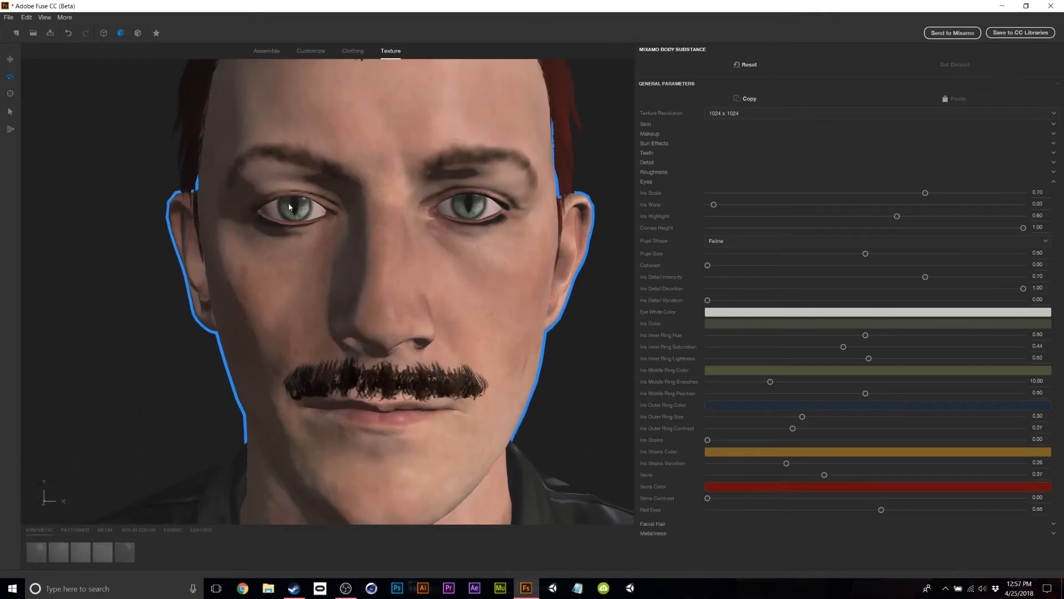
pyautogui.click(735, 321)
pyautogui.moveTo(183, 42); pyautogui.dragTo(201, 18)
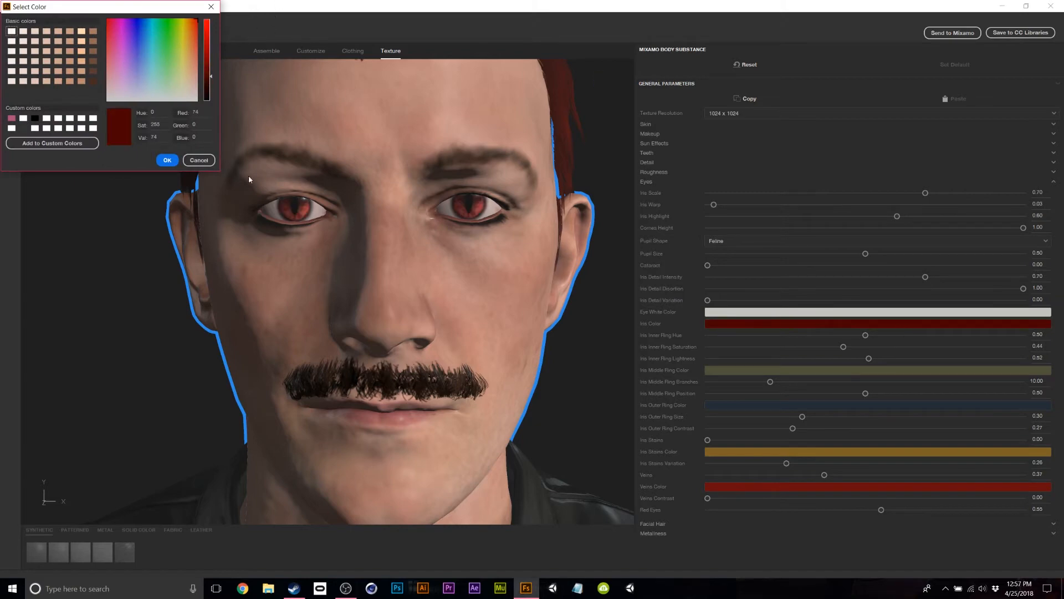
pyautogui.click(173, 162)
pyautogui.scroll(-3, 579, 287)
pyautogui.moveTo(565, 320); pyautogui.dragTo(529, 320)
pyautogui.scroll(-5, 550, 304)
pyautogui.scroll(3, 534, 342)
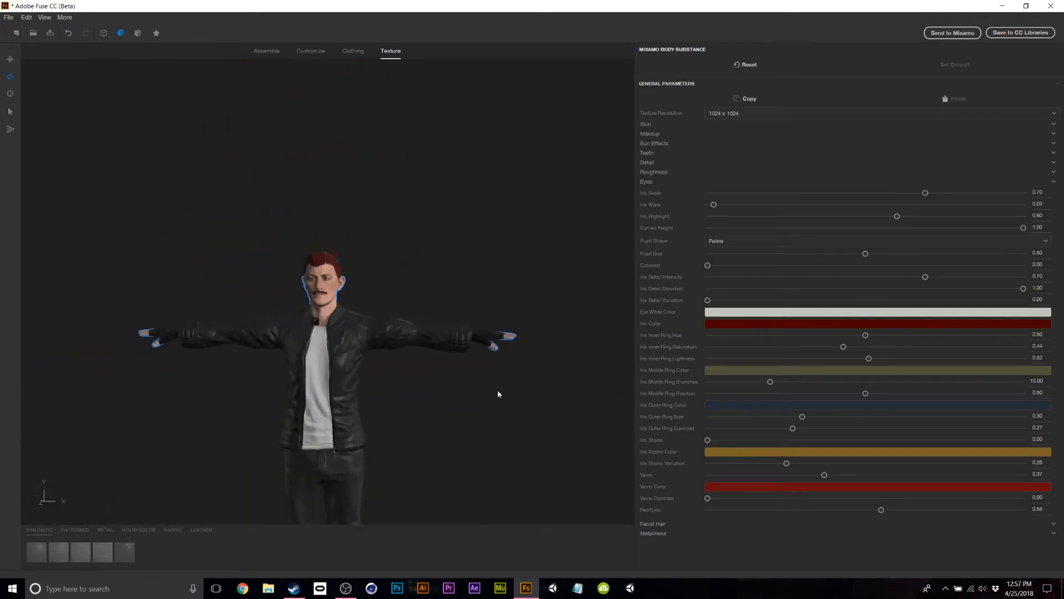
pyautogui.moveTo(495, 252)
pyautogui.mouseDown()
pyautogui.moveTo(219, 276)
pyautogui.moveTo(629, 257)
pyautogui.moveTo(506, 261)
pyautogui.mouseUp()
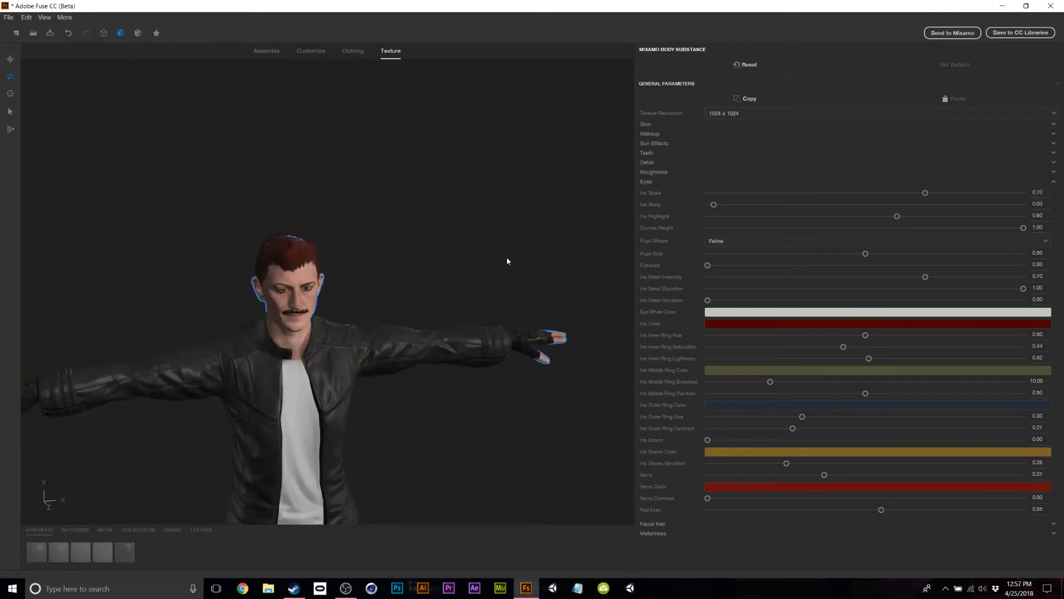
pyautogui.scroll(3, 498, 268)
# Select the moustache and set its colour to a bright pure red.
pyautogui.click(287, 329)
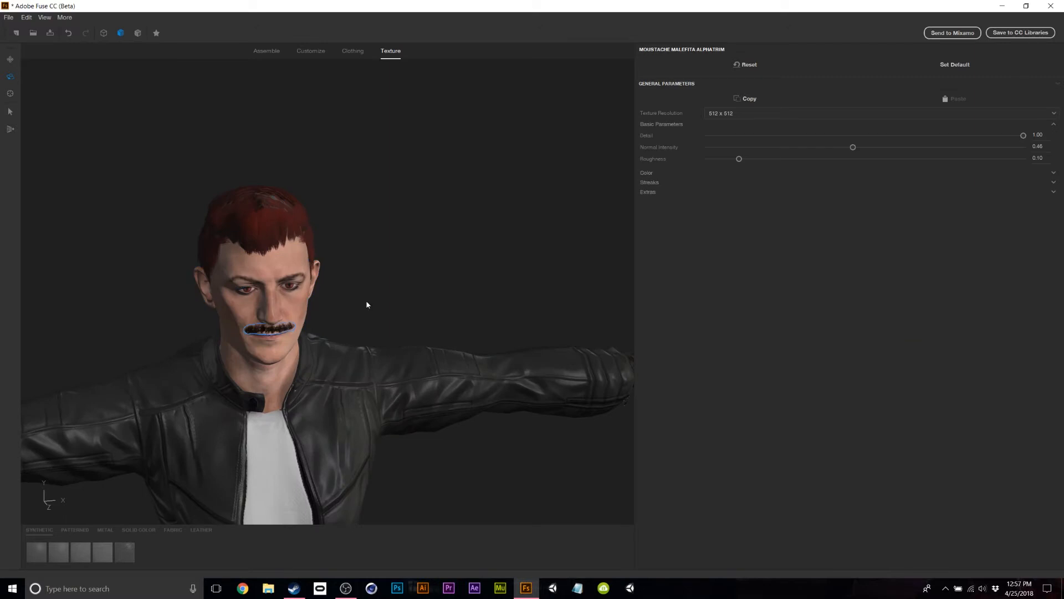
pyautogui.click(647, 173)
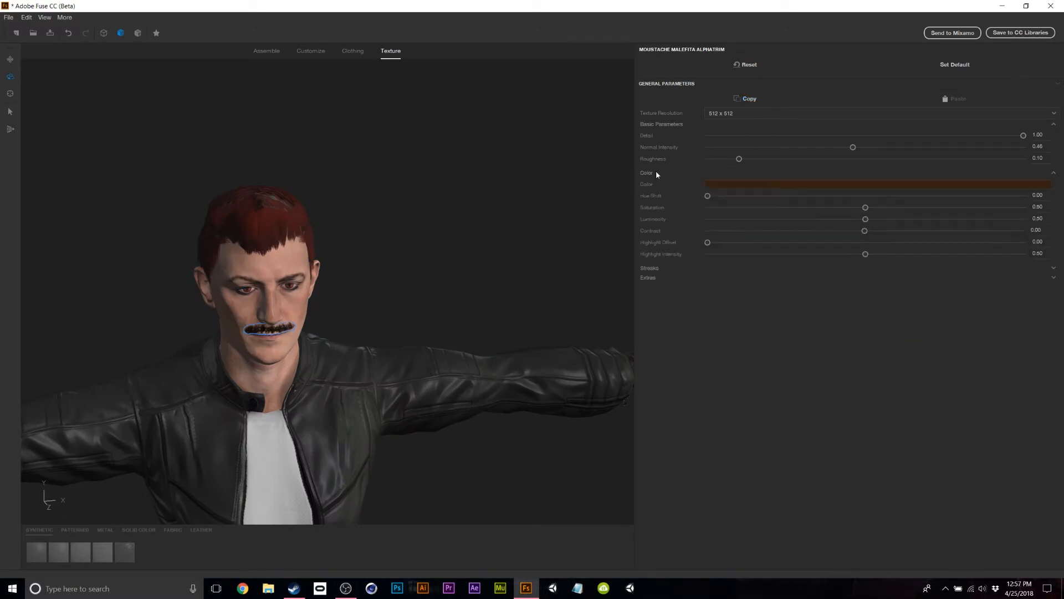
pyautogui.click(721, 183)
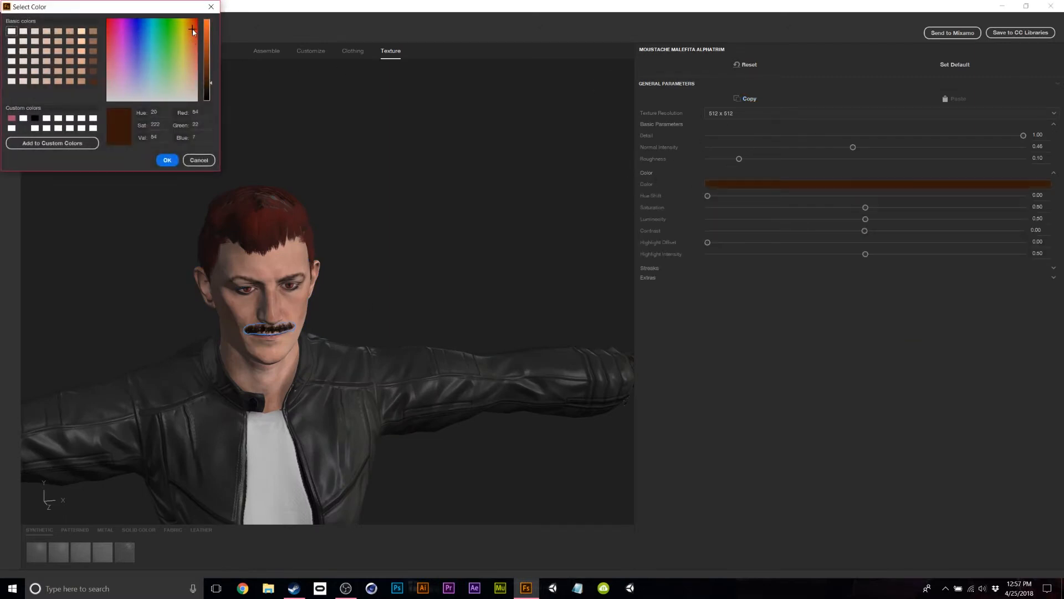
pyautogui.moveTo(193, 31); pyautogui.dragTo(220, 3)
pyautogui.moveTo(210, 62); pyautogui.dragTo(206, 53)
pyautogui.click(165, 161)
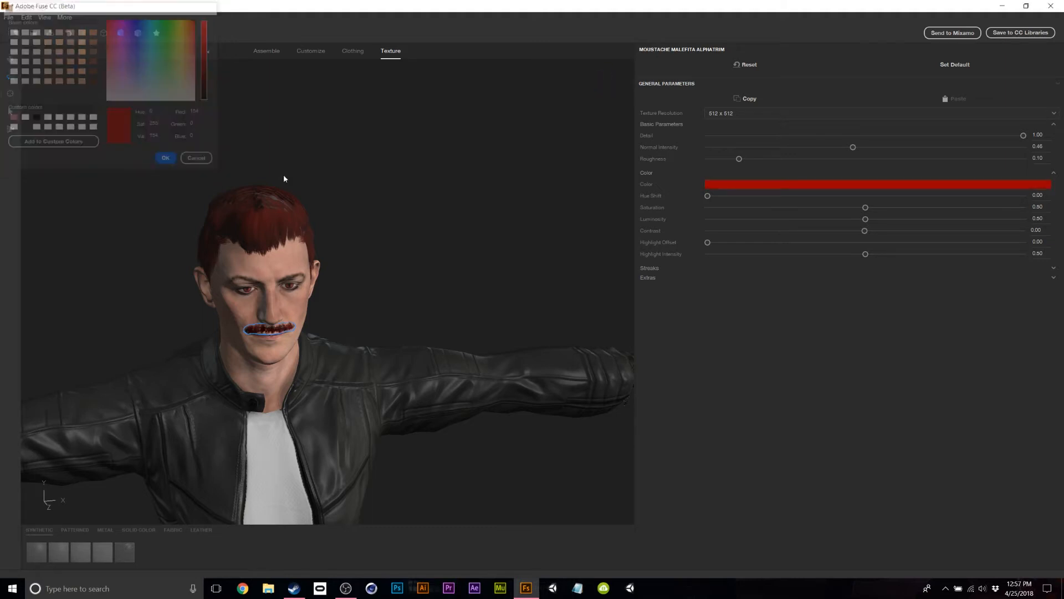
# Orbit around the character's head to inspect the red moustache.
pyautogui.scroll(2, 474, 258)
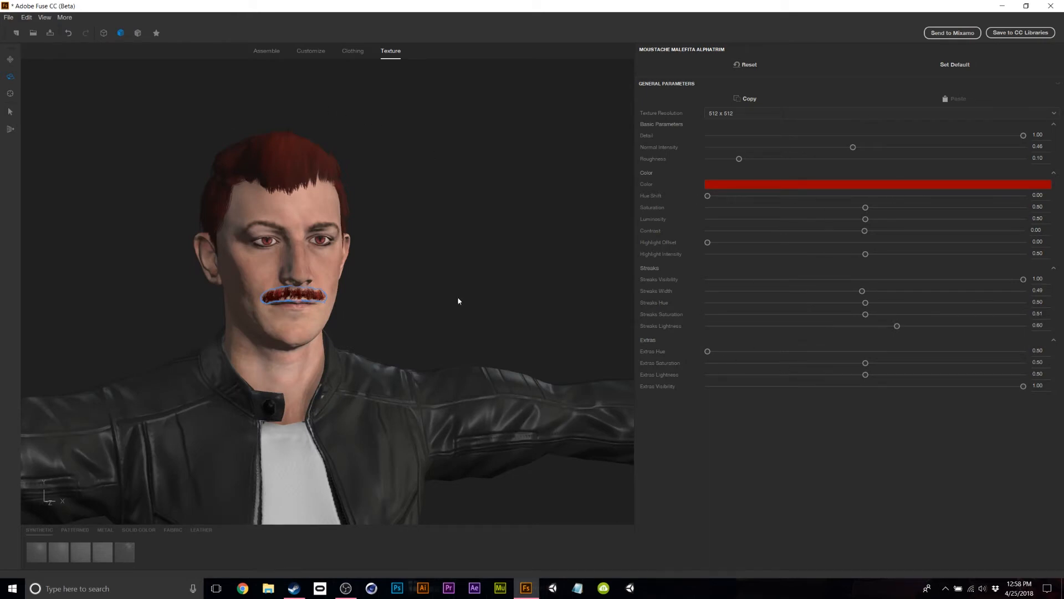
pyautogui.moveTo(550, 314); pyautogui.dragTo(597, 231)
pyautogui.scroll(-5, 595, 234)
pyautogui.scroll(1, 517, 268)
pyautogui.scroll(-1, 518, 269)
pyautogui.moveTo(518, 270); pyautogui.dragTo(410, 274)
pyautogui.moveTo(321, 385); pyautogui.dragTo(520, 265)
# Select the running shoes and set their texture resolution to 1024 x 1024.
pyautogui.click(521, 200)
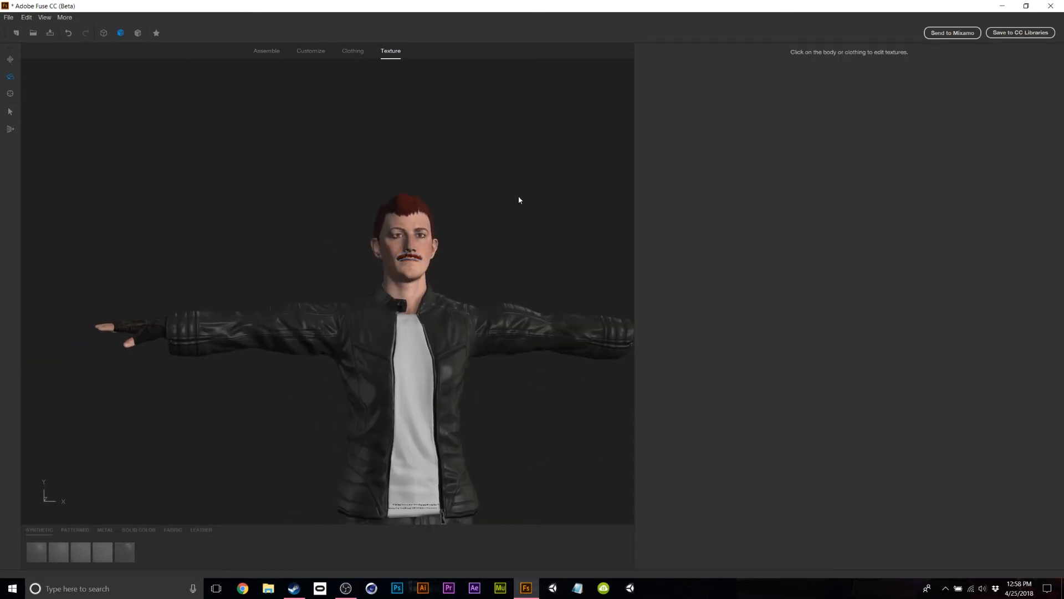
pyautogui.scroll(-5, 533, 371)
pyautogui.moveTo(404, 427); pyautogui.dragTo(499, 456)
pyautogui.scroll(3, 471, 387)
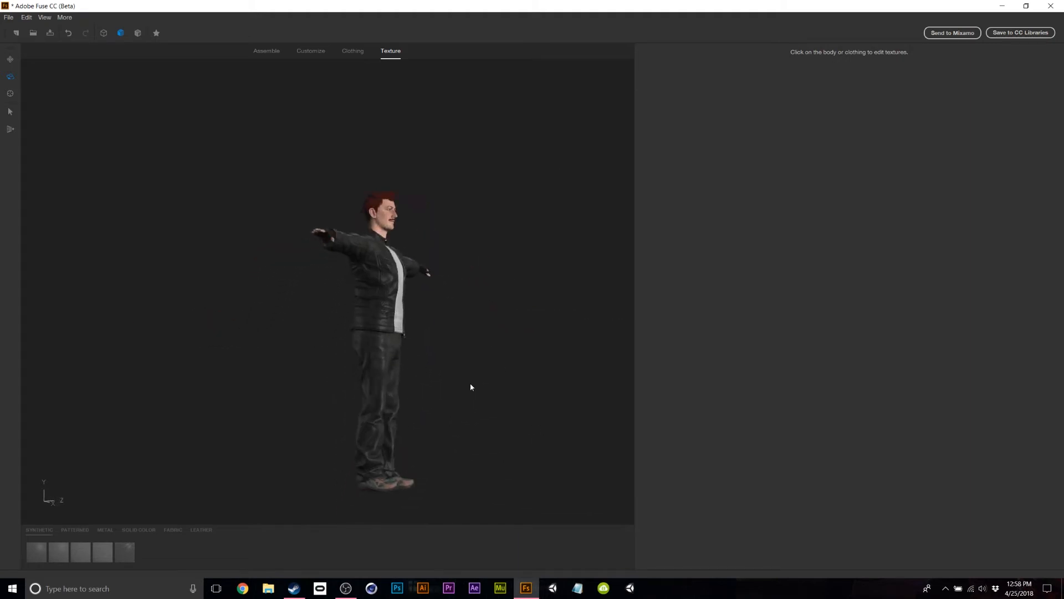
pyautogui.click(389, 515)
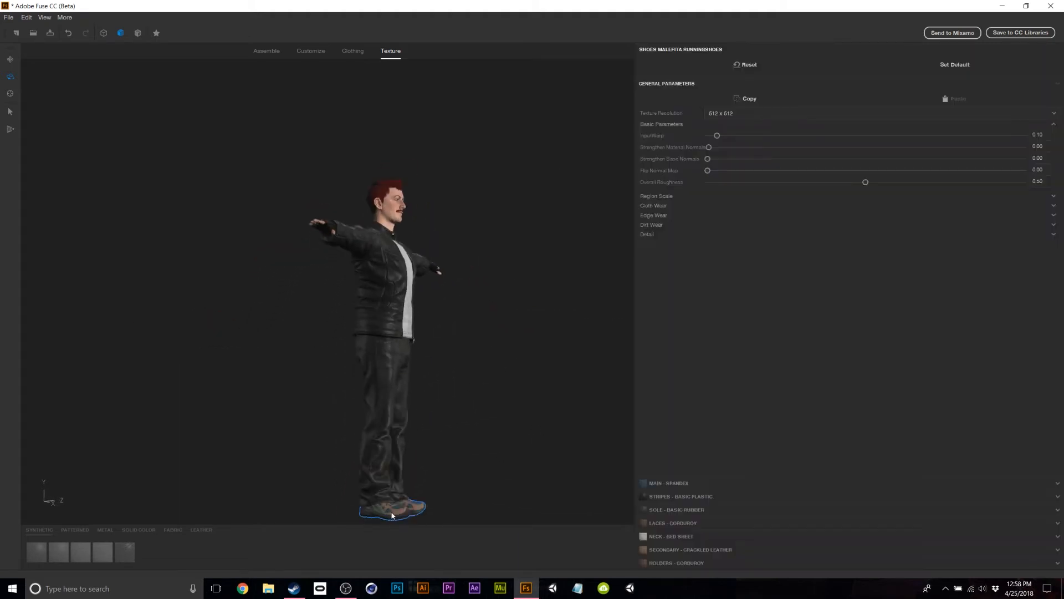
pyautogui.click(736, 113)
pyautogui.click(726, 145)
# Apply Basic Plastic to the shoes' stripes and laces.
pyautogui.click(680, 498)
pyautogui.click(34, 551)
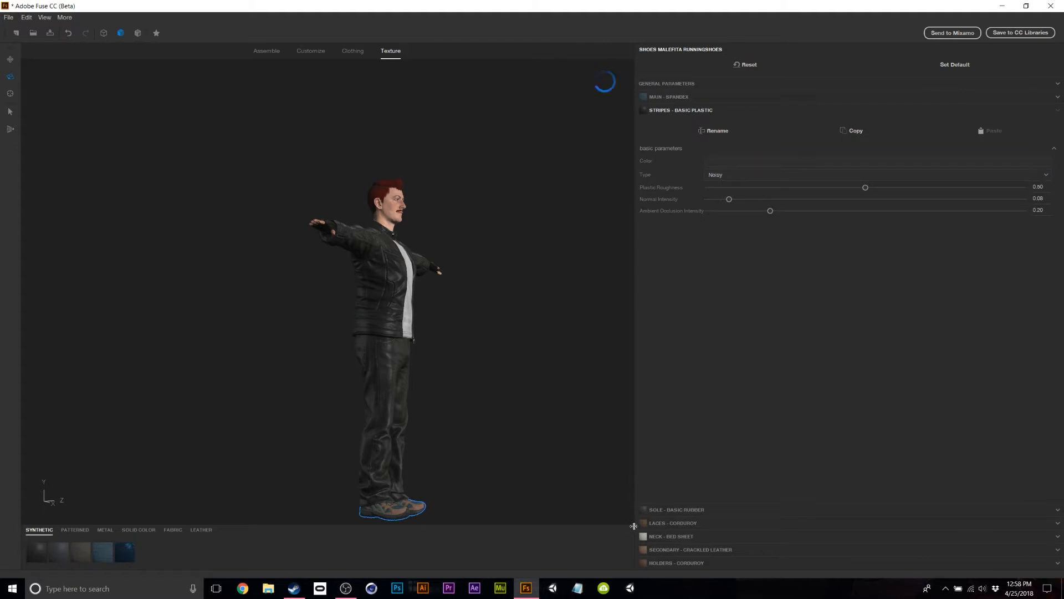
pyautogui.click(666, 524)
pyautogui.click(36, 552)
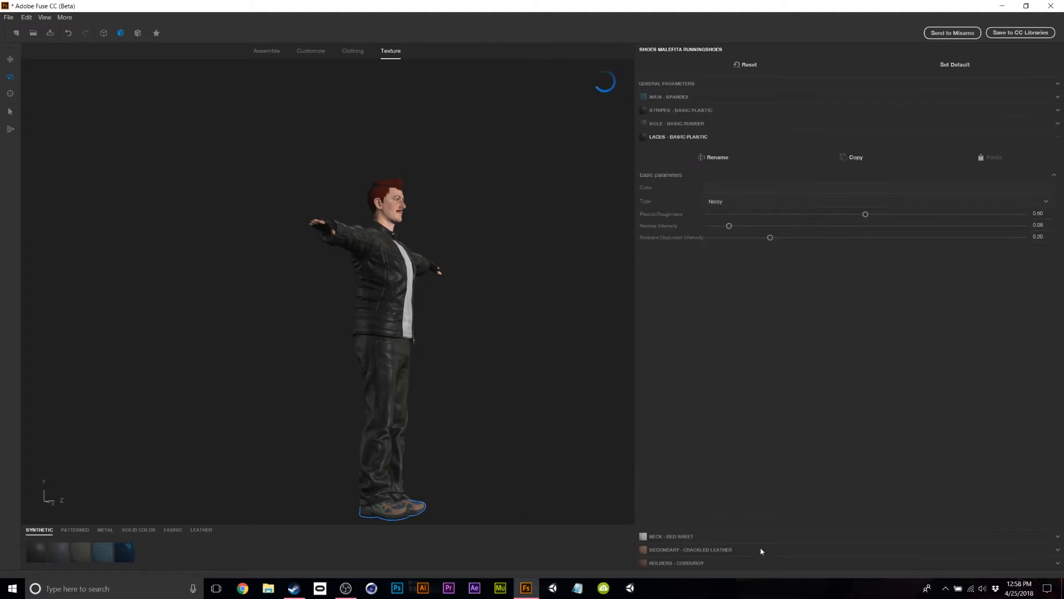
# Brighten the shoes' Neck colour to near-white.
pyautogui.click(684, 537)
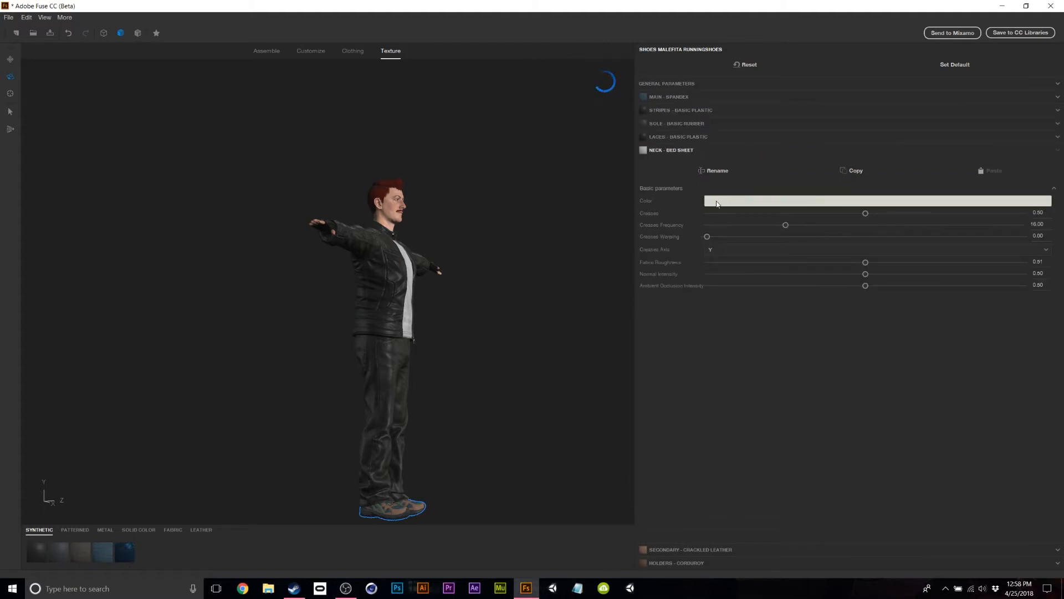
pyautogui.click(712, 201)
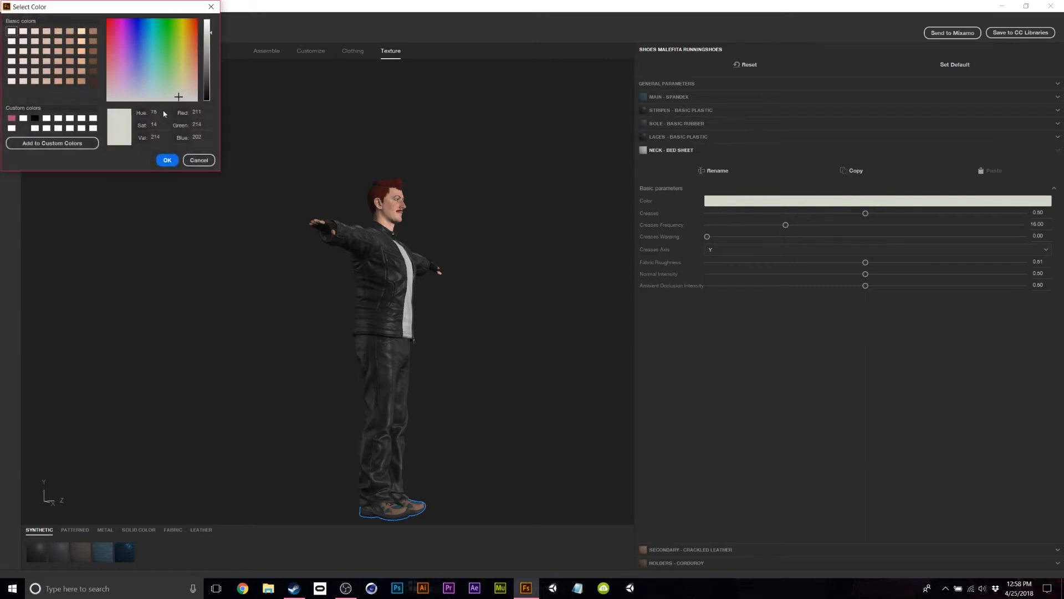
pyautogui.moveTo(208, 56); pyautogui.dragTo(217, 22)
pyautogui.click(168, 161)
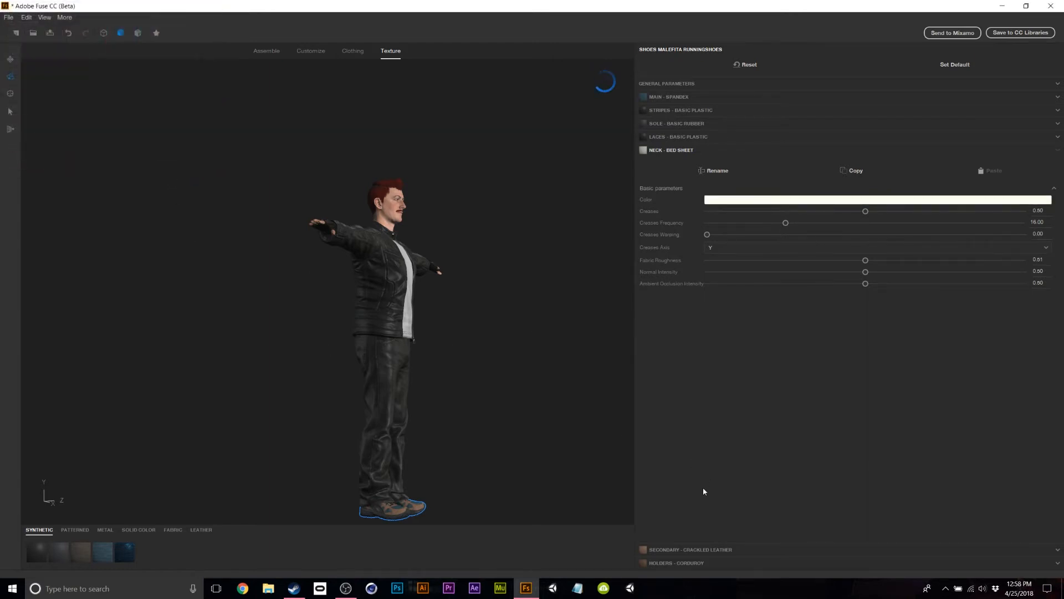
# Expand the Secondary and Holders materials and orbit to the shoes' rear.
pyautogui.click(706, 550)
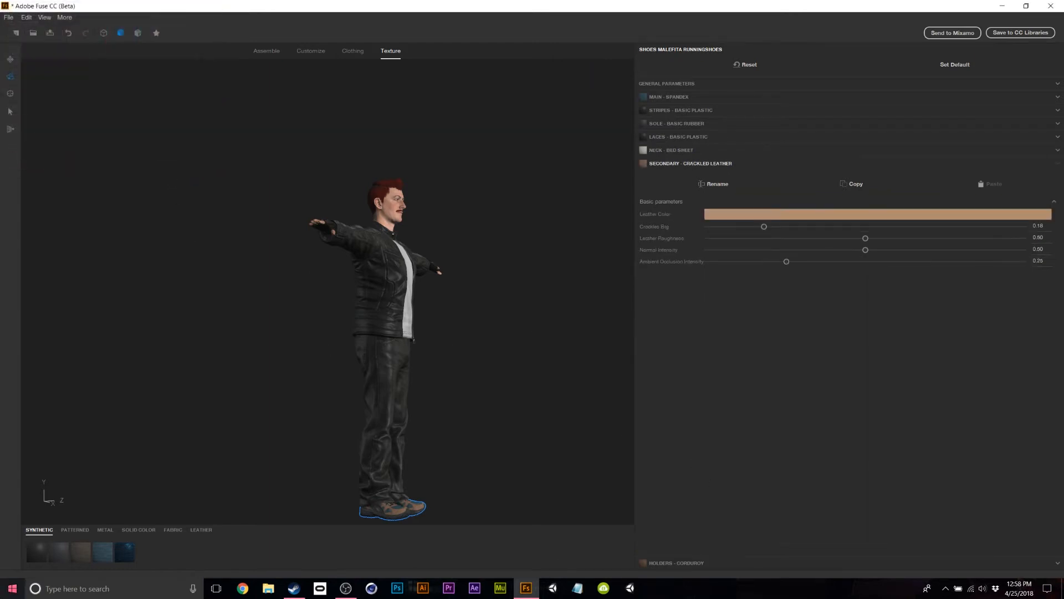
pyautogui.click(674, 563)
pyautogui.moveTo(370, 484); pyautogui.dragTo(423, 513)
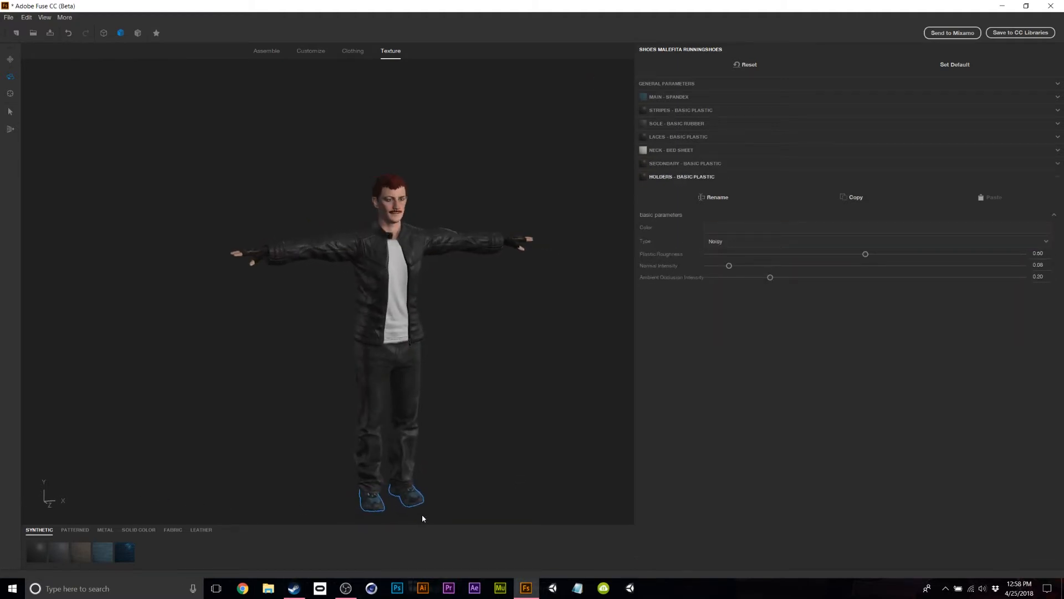
pyautogui.click(703, 99)
# Make the shoes' MAIN - SPANDEX colour white.
pyautogui.click(707, 148)
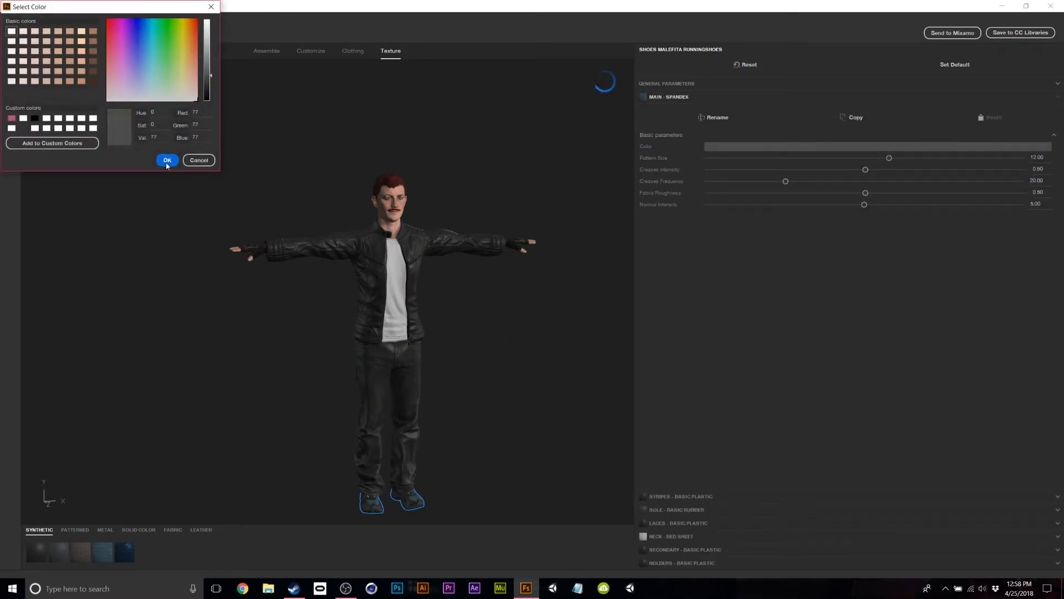
pyautogui.moveTo(207, 50); pyautogui.dragTo(207, 21)
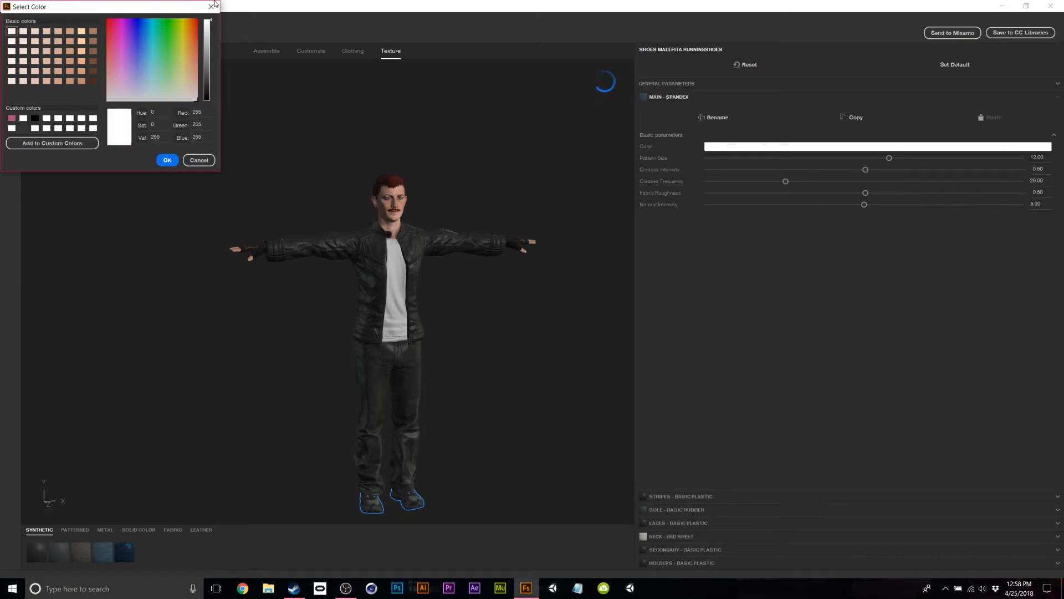
pyautogui.click(167, 160)
# Orbit and zoom around the character to inspect the white shoes from several angles.
pyautogui.moveTo(430, 458); pyautogui.dragTo(626, 448)
pyautogui.scroll(5, 509, 463)
pyautogui.moveTo(508, 464); pyautogui.dragTo(585, 201, button='middle')
pyautogui.scroll(-3, 585, 201)
pyautogui.moveTo(575, 253); pyautogui.dragTo(493, 278)
pyautogui.moveTo(556, 253); pyautogui.dragTo(483, 366, button='middle')
pyautogui.moveTo(482, 370); pyautogui.dragTo(438, 511)
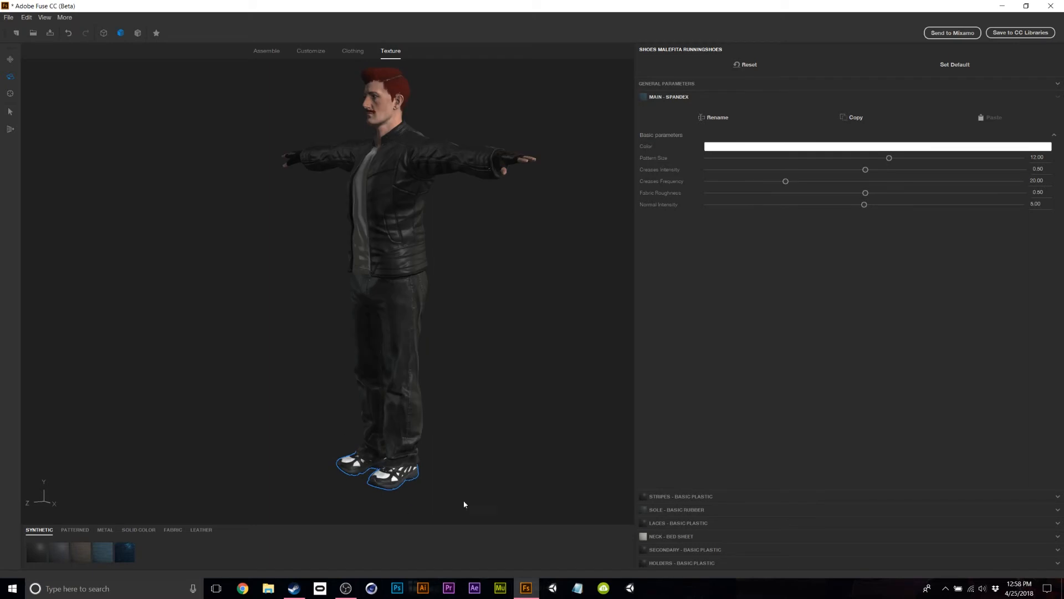
pyautogui.moveTo(487, 273); pyautogui.dragTo(357, 307)
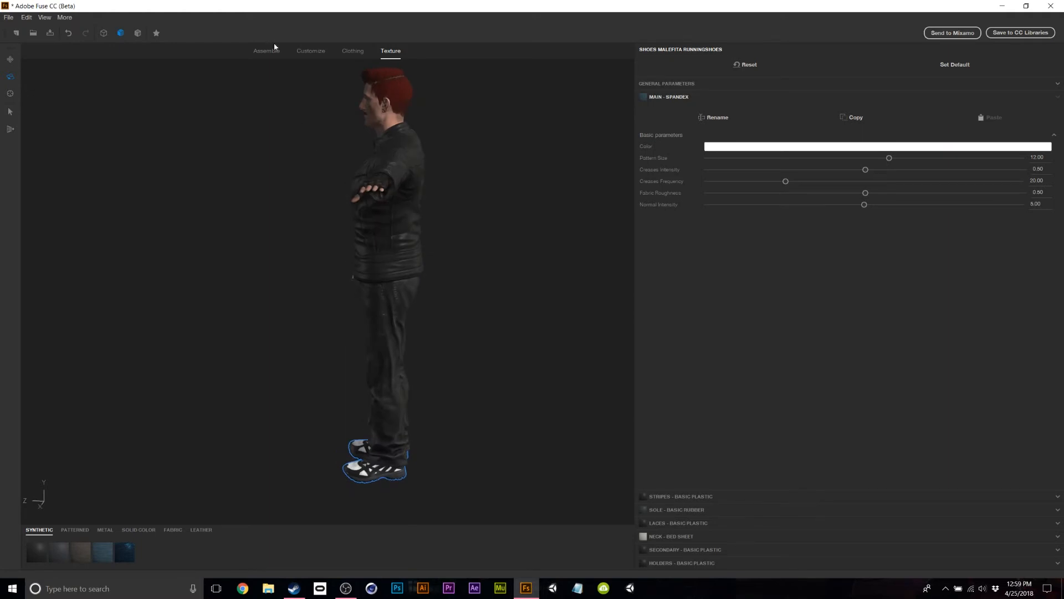
# Look over the leg shape sliders in body customisation from a three-quarter view.
pyautogui.click(316, 53)
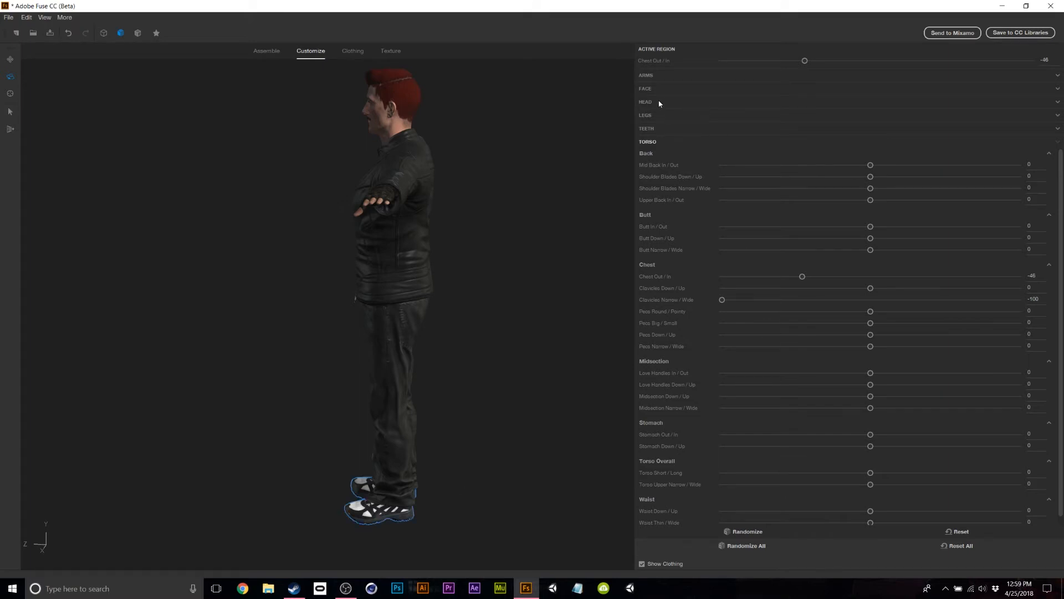
pyautogui.scroll(-1, 693, 169)
pyautogui.click(646, 116)
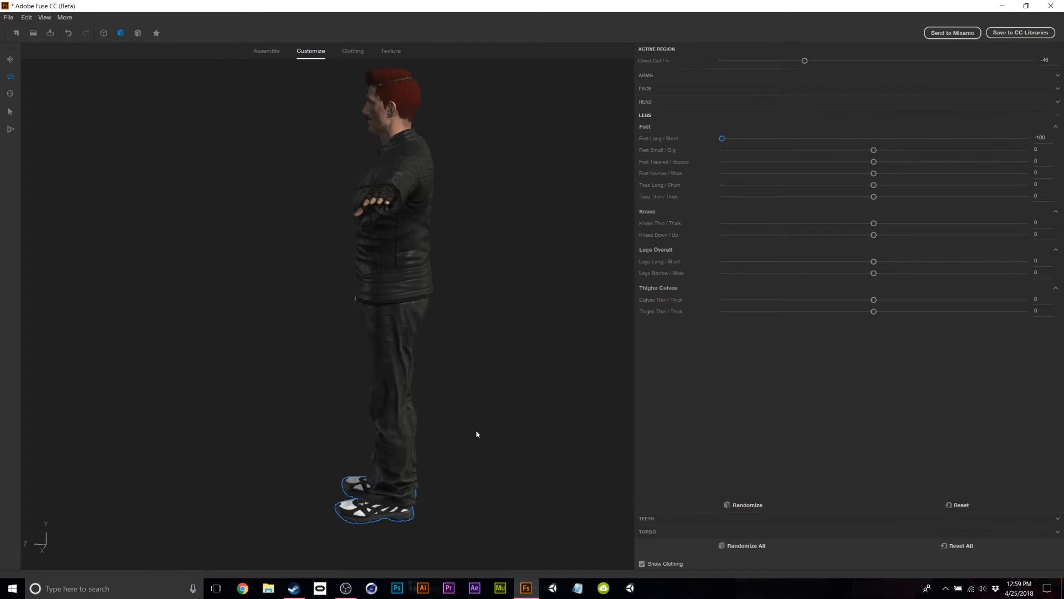
pyautogui.moveTo(477, 434); pyautogui.dragTo(467, 259)
# Return to the Texture view, inspect the character all around, then send it to Mixamo.
pyautogui.click(391, 51)
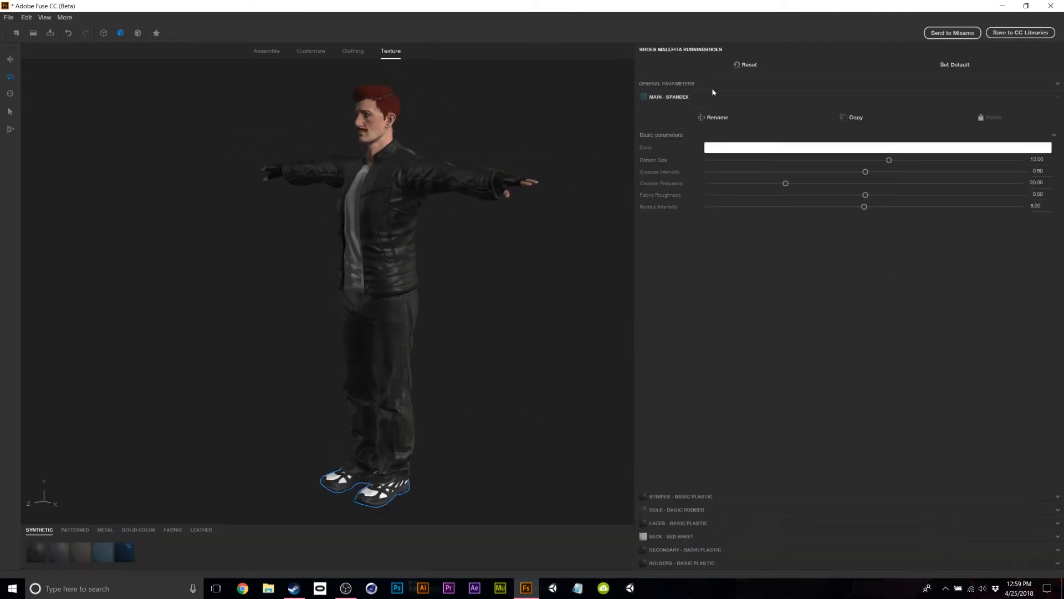
pyautogui.moveTo(320, 414); pyautogui.dragTo(558, 409)
pyautogui.moveTo(501, 351); pyautogui.dragTo(487, 329, button='middle')
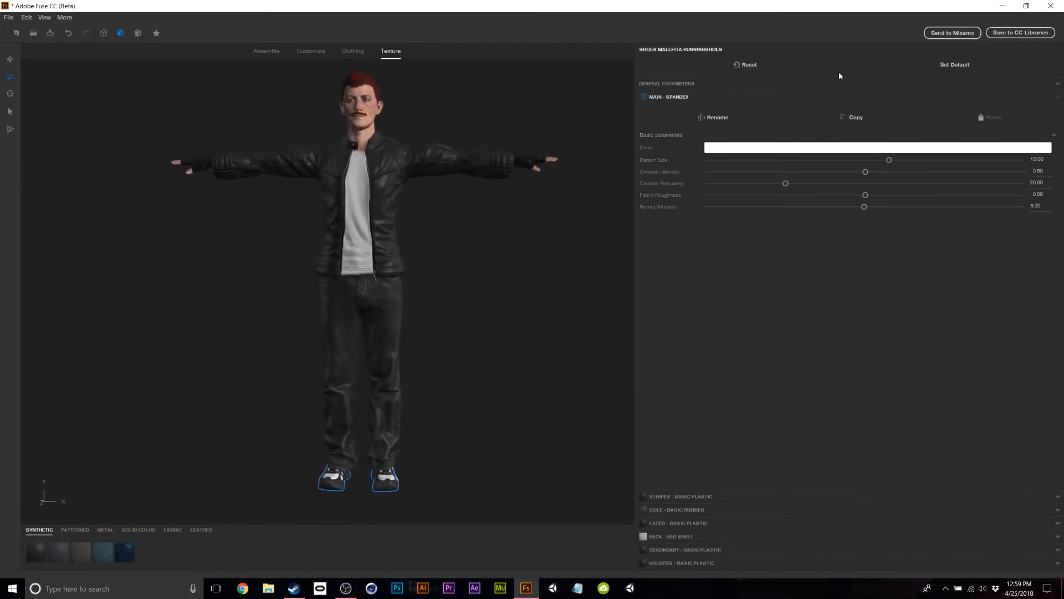
pyautogui.click(941, 33)
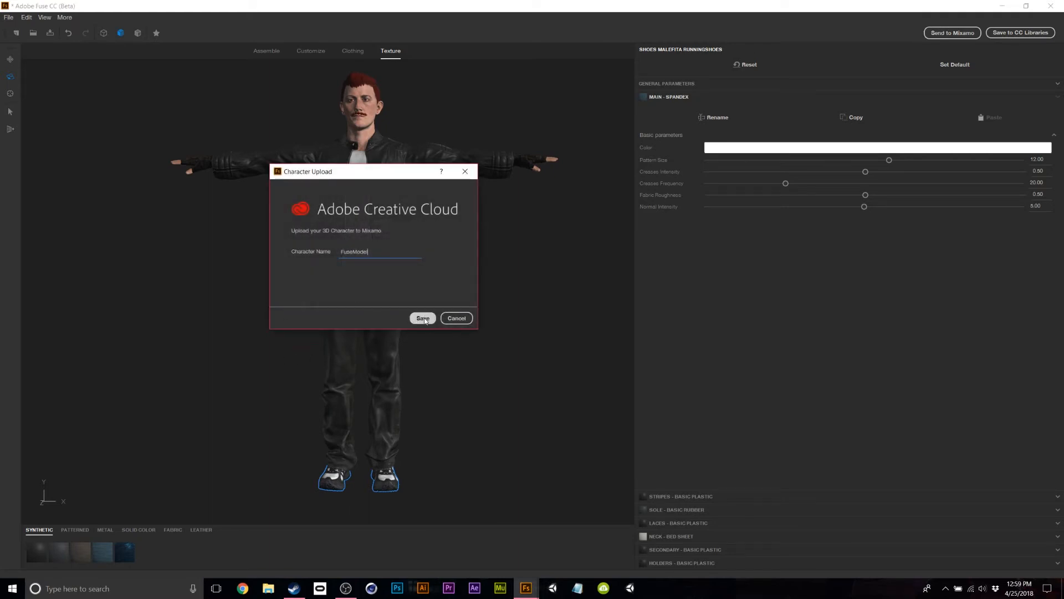
# Save the upload under the name FuseModel.
pyautogui.click(422, 319)
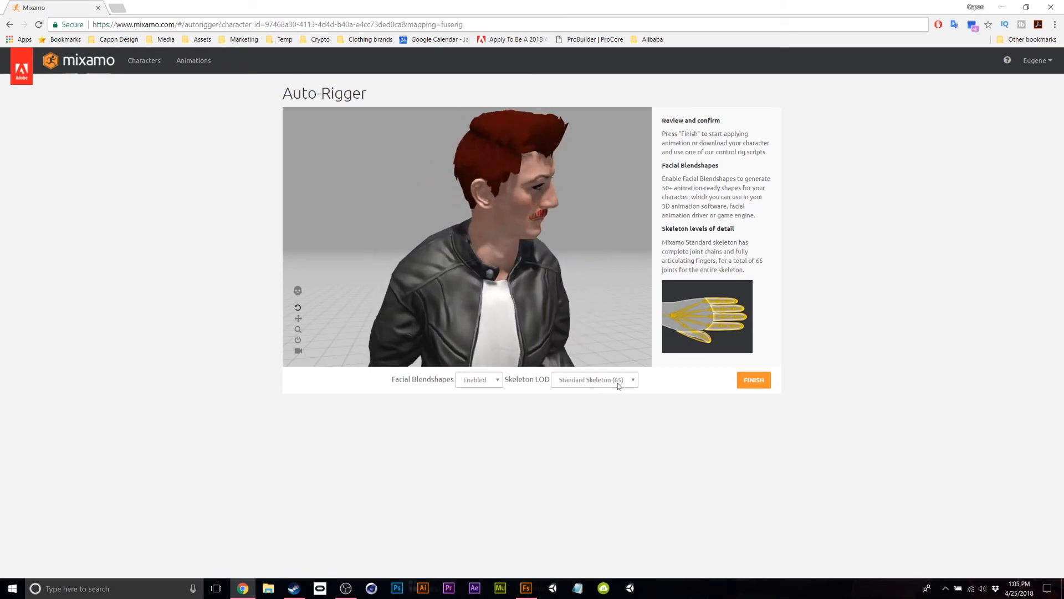
# Finish the Mixamo auto-rig and download the character as FBX (.fbx) in T-pose.
pyautogui.click(749, 385)
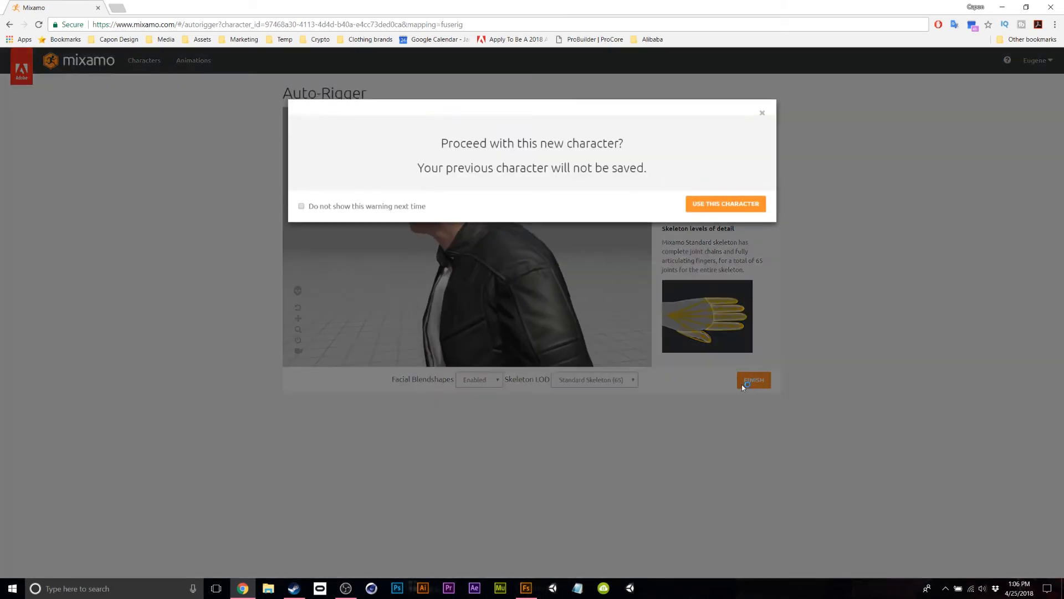
pyautogui.click(724, 205)
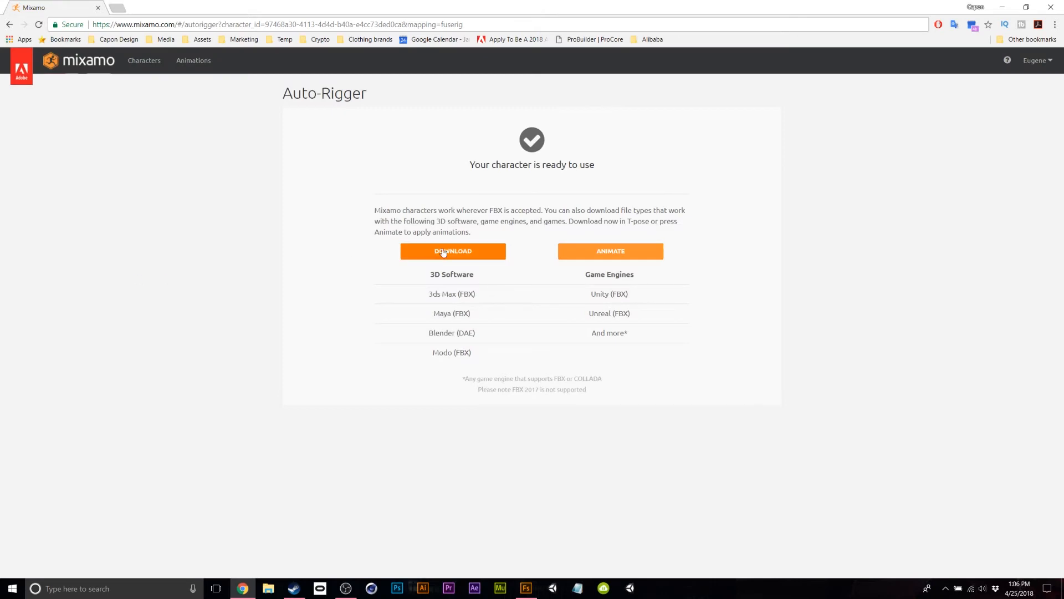
pyautogui.click(465, 252)
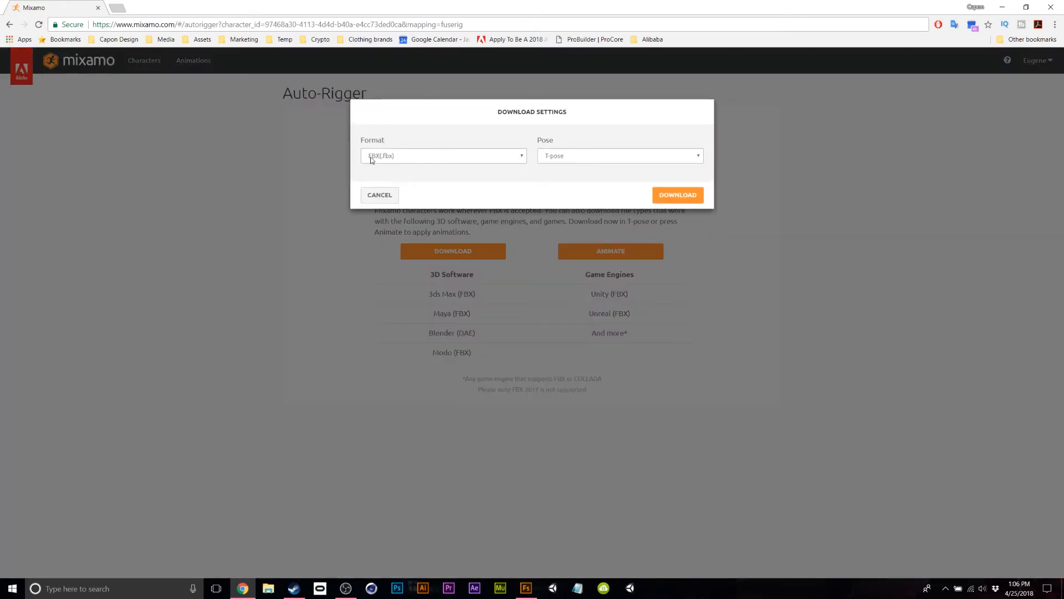
pyautogui.click(413, 157)
pyautogui.click(414, 169)
pyautogui.click(556, 159)
pyautogui.click(567, 168)
pyautogui.click(480, 156)
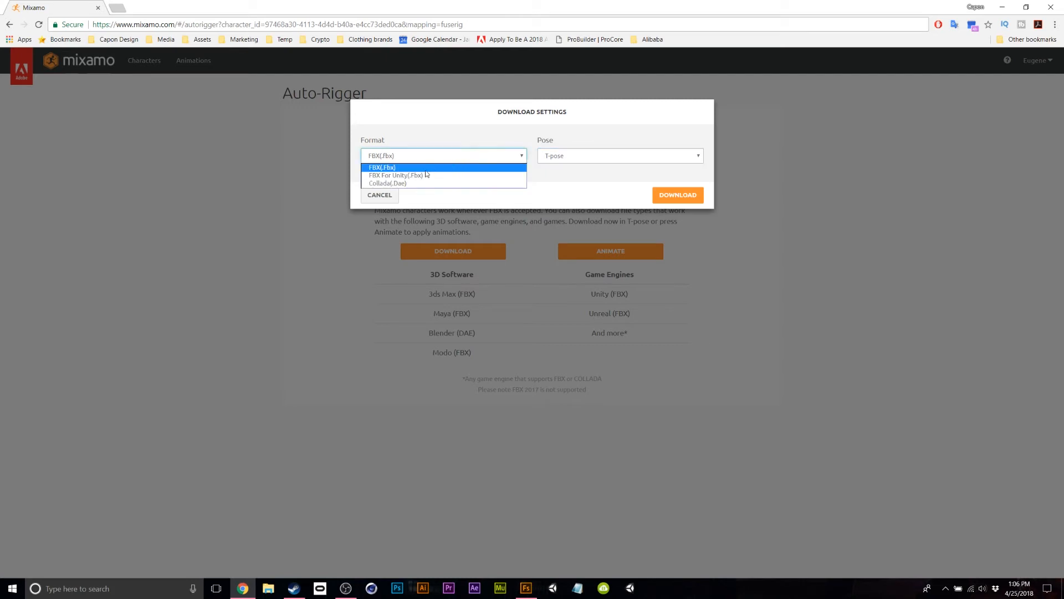
pyautogui.click(391, 168)
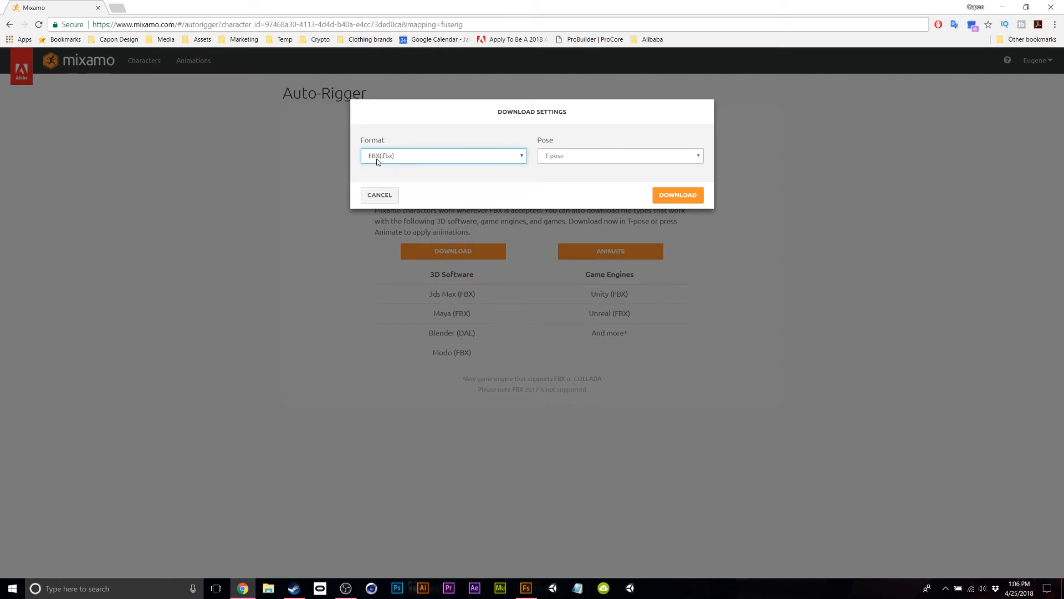
pyautogui.click(672, 196)
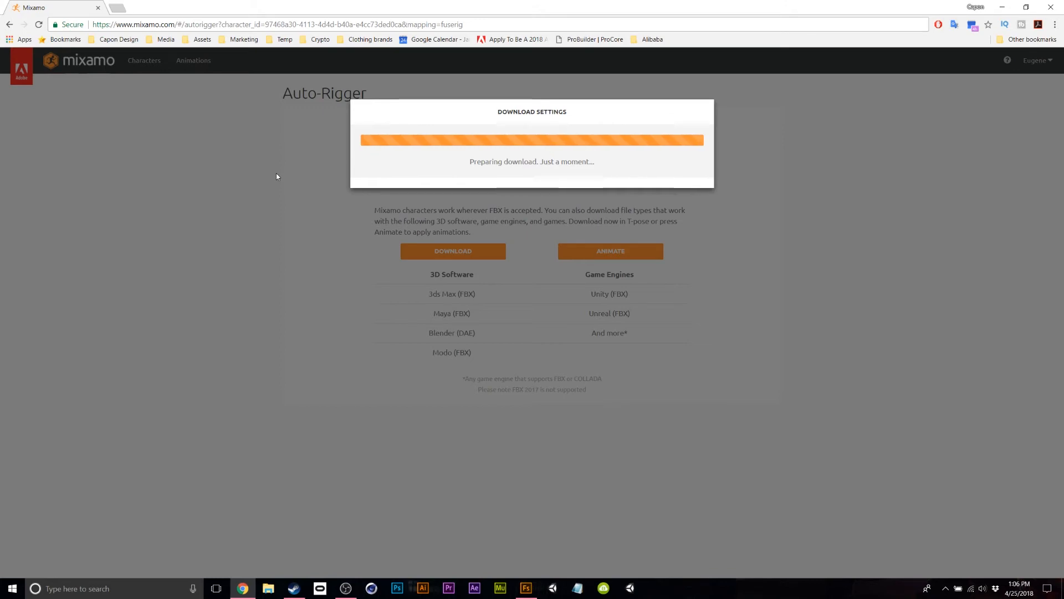
pyautogui.click(1002, 7)
# Create a new folder named 'fuse model' on the desktop.
pyautogui.click(1002, 6)
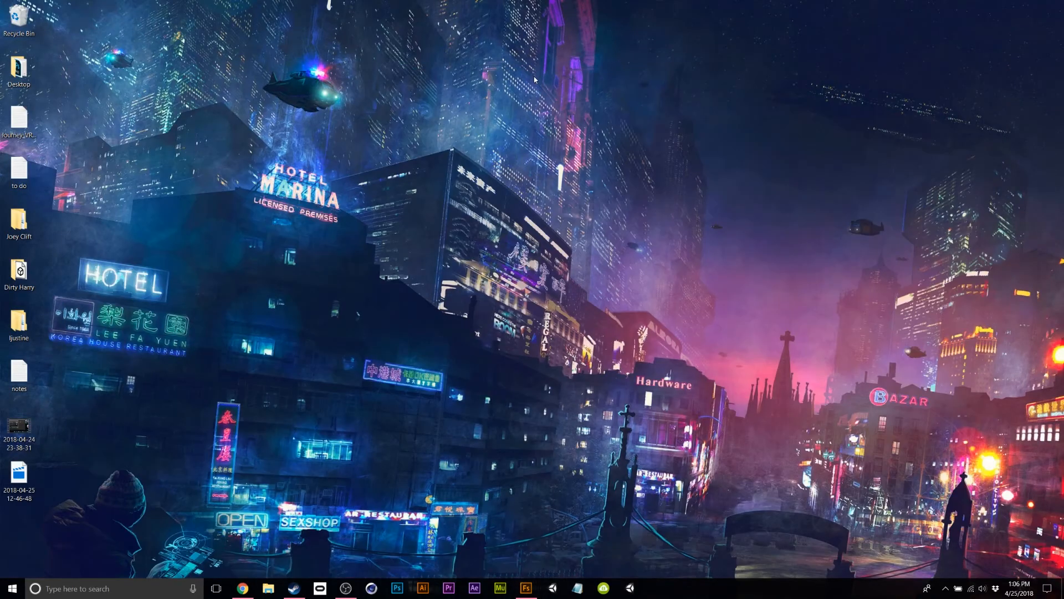
pyautogui.rightClick(480, 73)
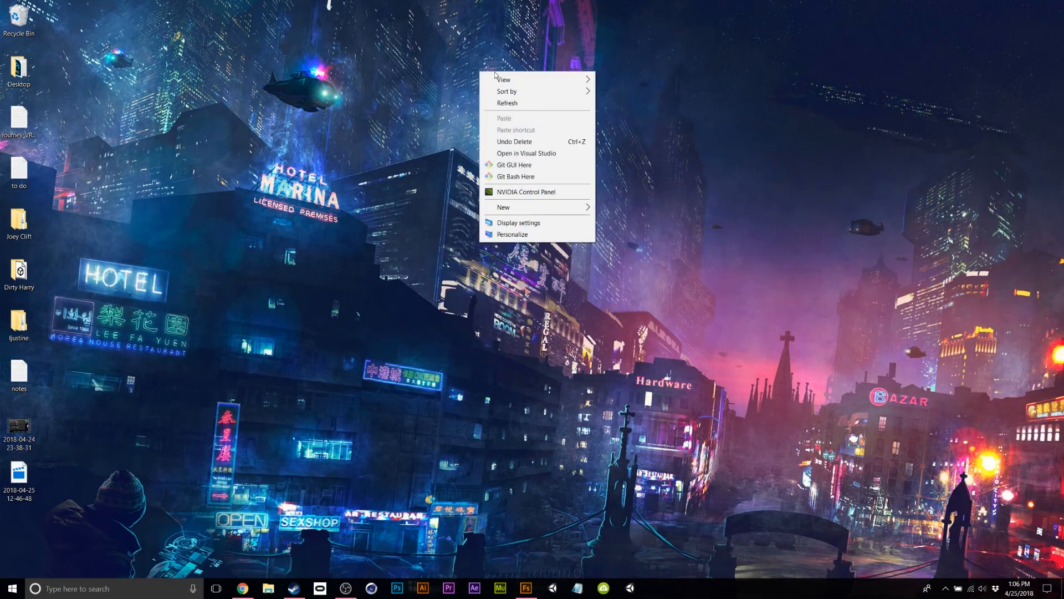
pyautogui.moveTo(536, 210)
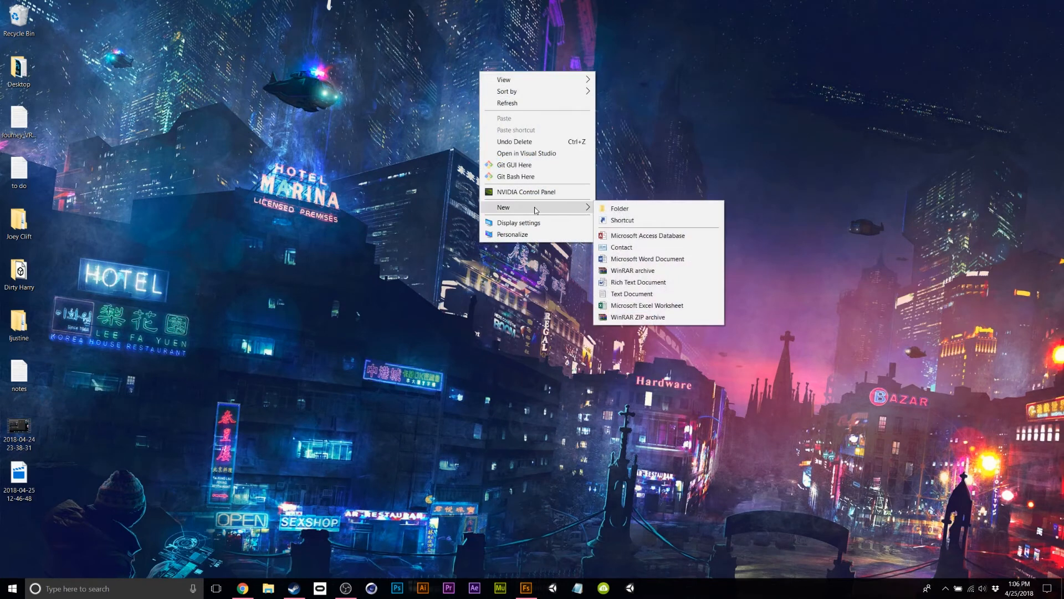
pyautogui.click(626, 210)
pyautogui.write('m')
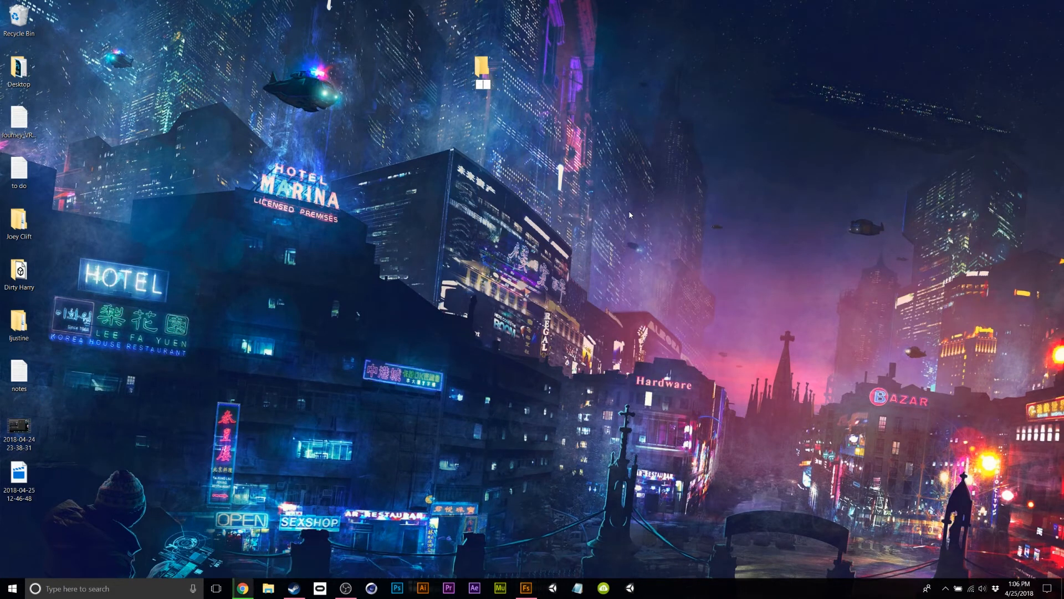
pyautogui.write('use model')
pyautogui.press('Return')
pyautogui.press('Return')
# Add two subfolders inside it, Mixamo_raw and blender.
pyautogui.rightClick(654, 126)
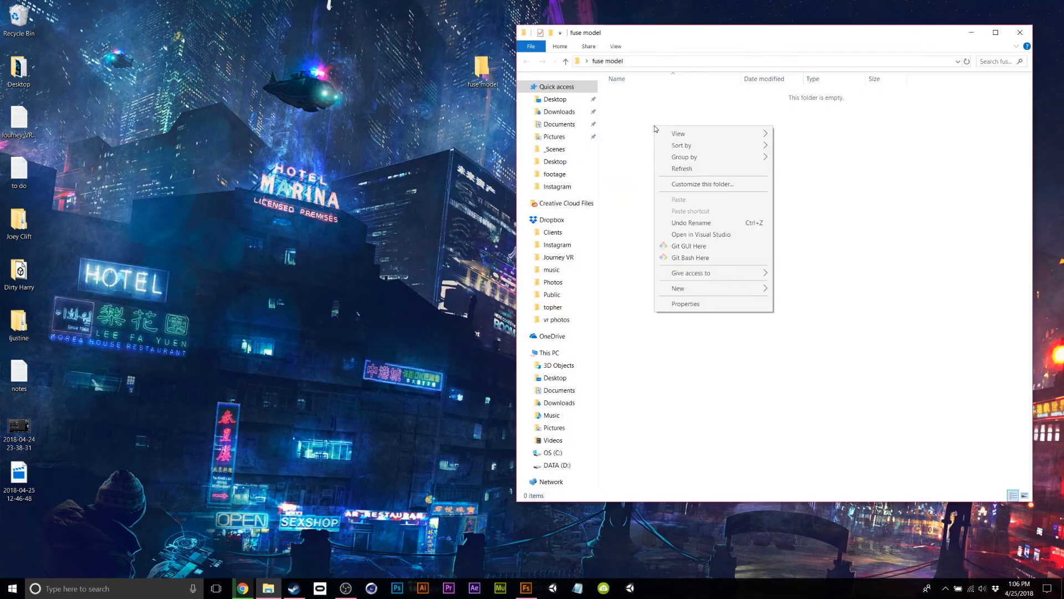
pyautogui.click(777, 287)
pyautogui.write('Mixam')
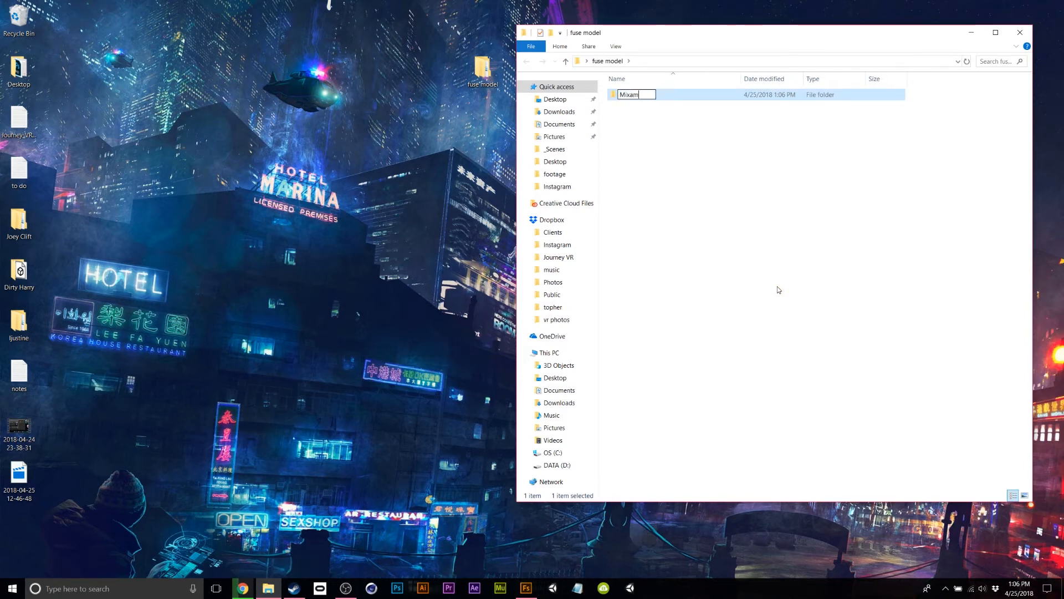
pyautogui.write('o_raw')
pyautogui.press('Return')
pyautogui.rightClick(608, 105)
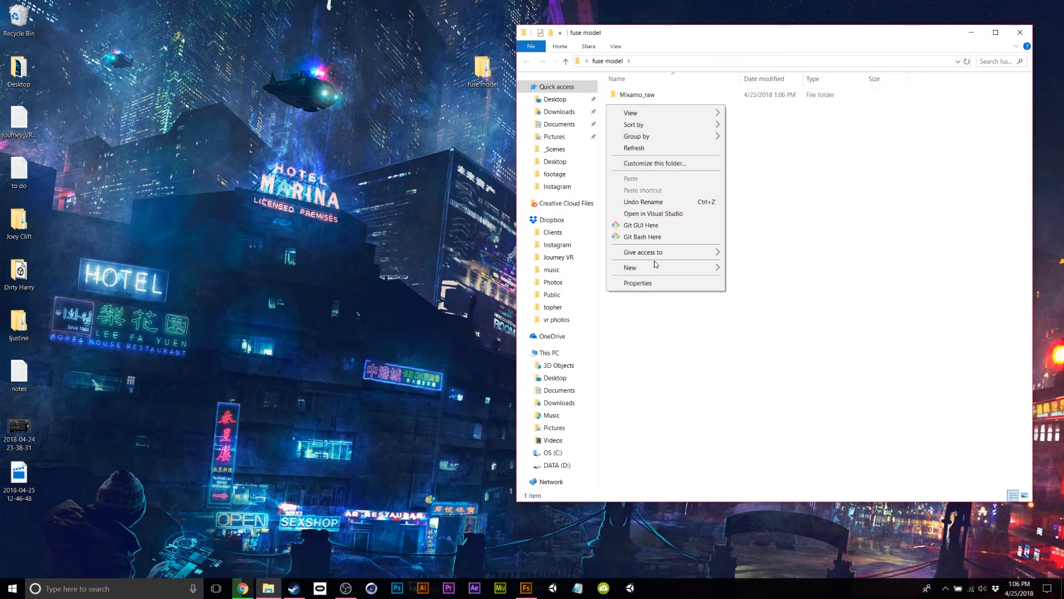
pyautogui.moveTo(666, 272)
pyautogui.click(760, 268)
pyautogui.write('blender')
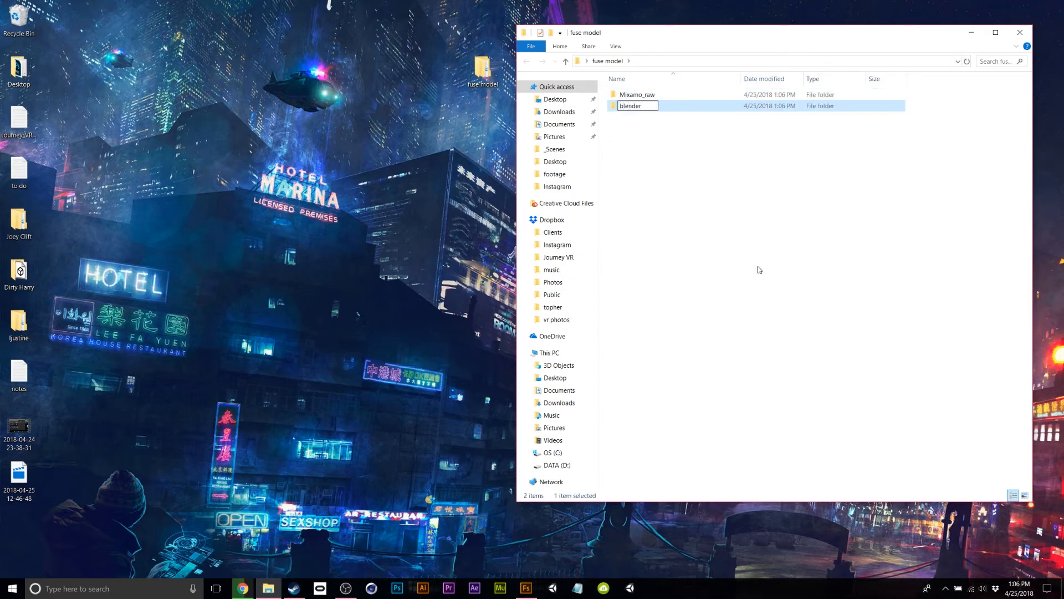
pyautogui.press('Return')
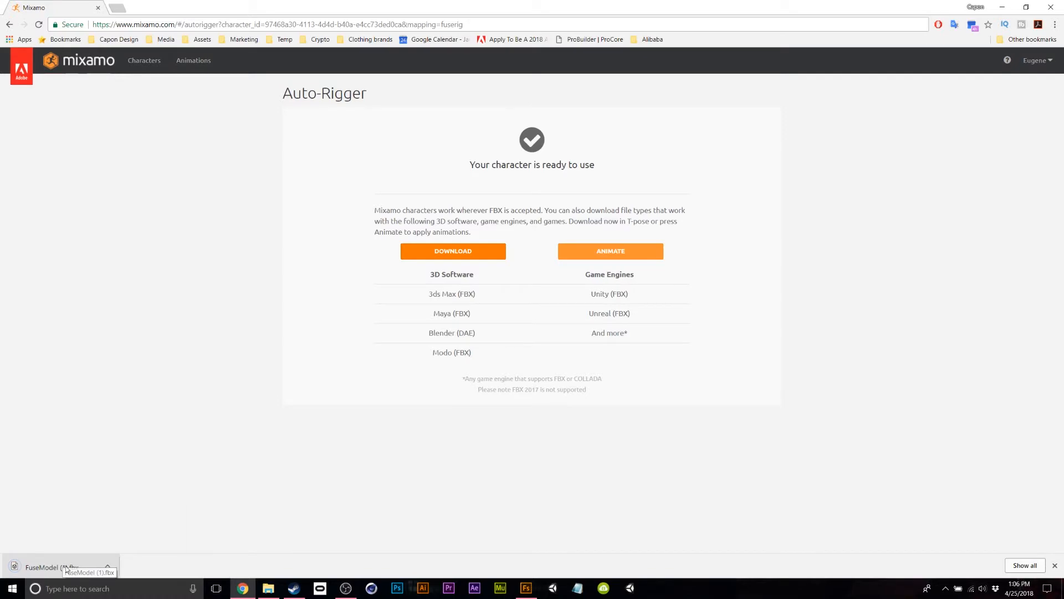
# Move the downloaded FuseModel (1).fbx into Mixamo_raw and rename it FuseModel.
pyautogui.rightClick(65, 566)
pyautogui.click(119, 539)
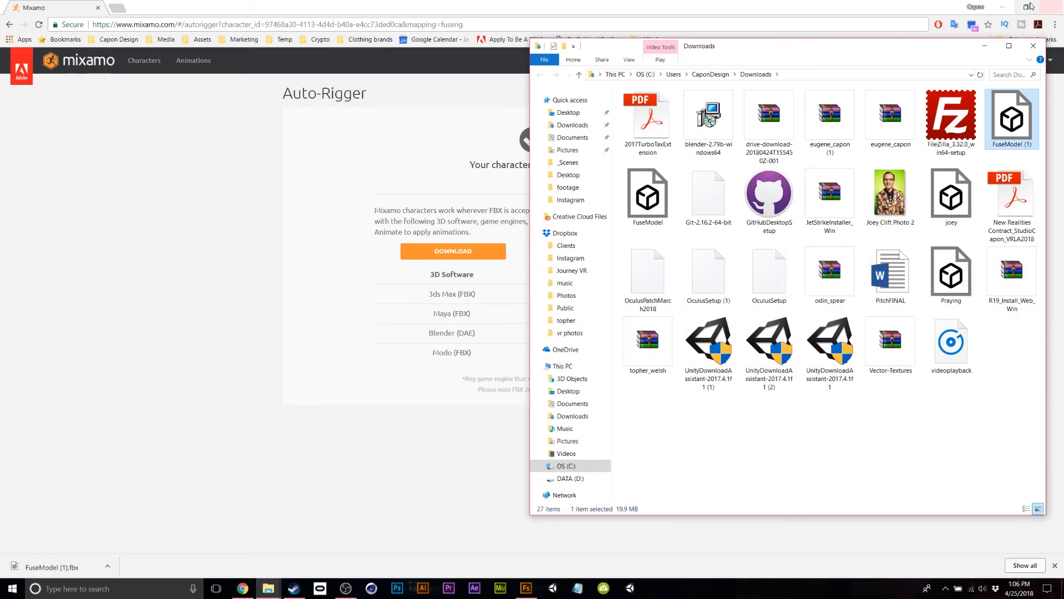
pyautogui.click(1002, 7)
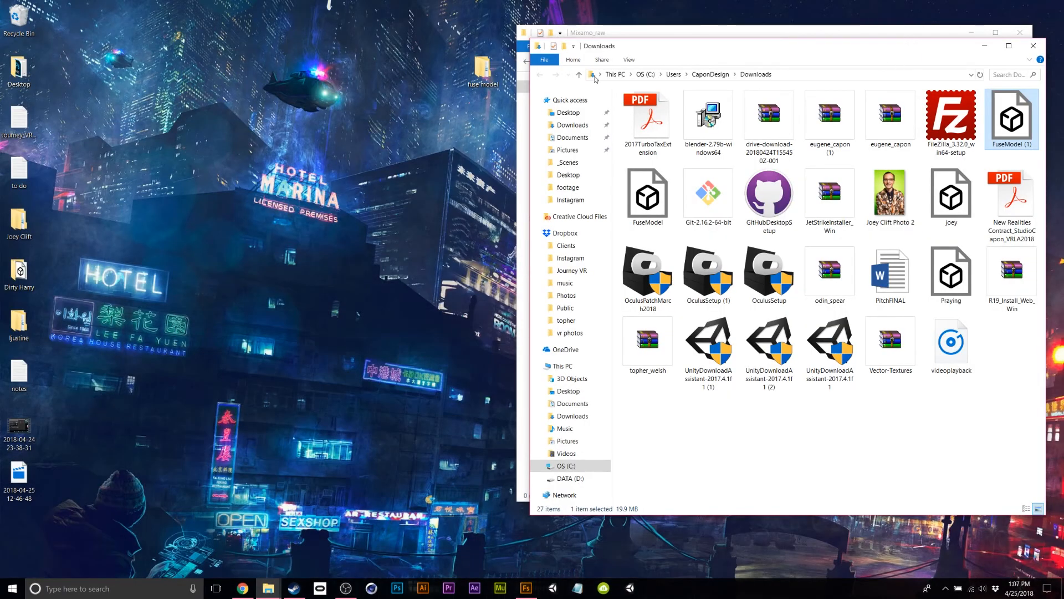
pyautogui.moveTo(606, 47); pyautogui.dragTo(65, 25)
pyautogui.moveTo(459, 100); pyautogui.dragTo(693, 152)
pyautogui.click(491, 13)
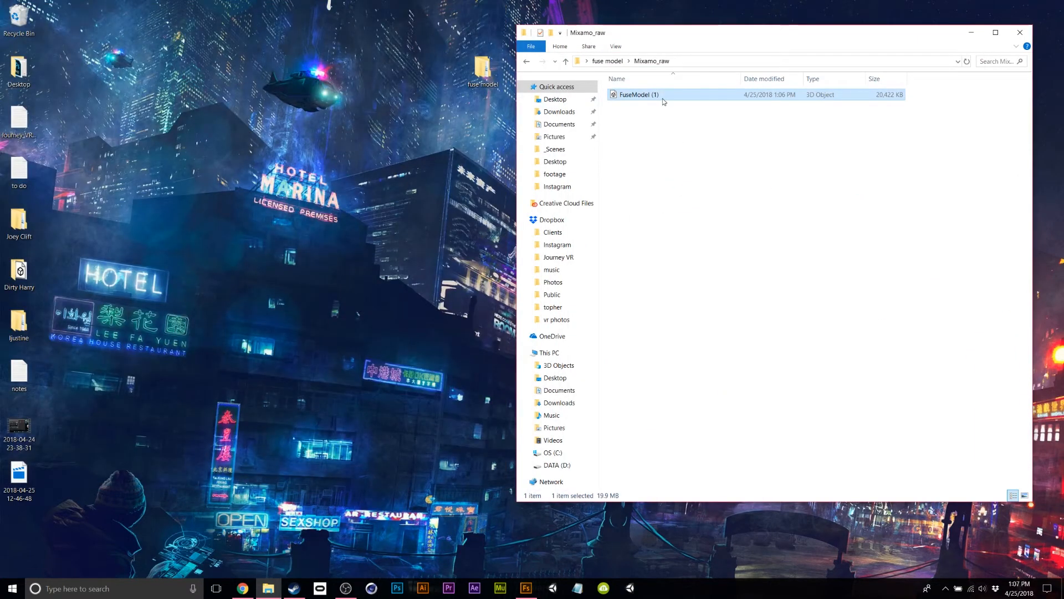
pyautogui.click(660, 94)
pyautogui.click(660, 94)
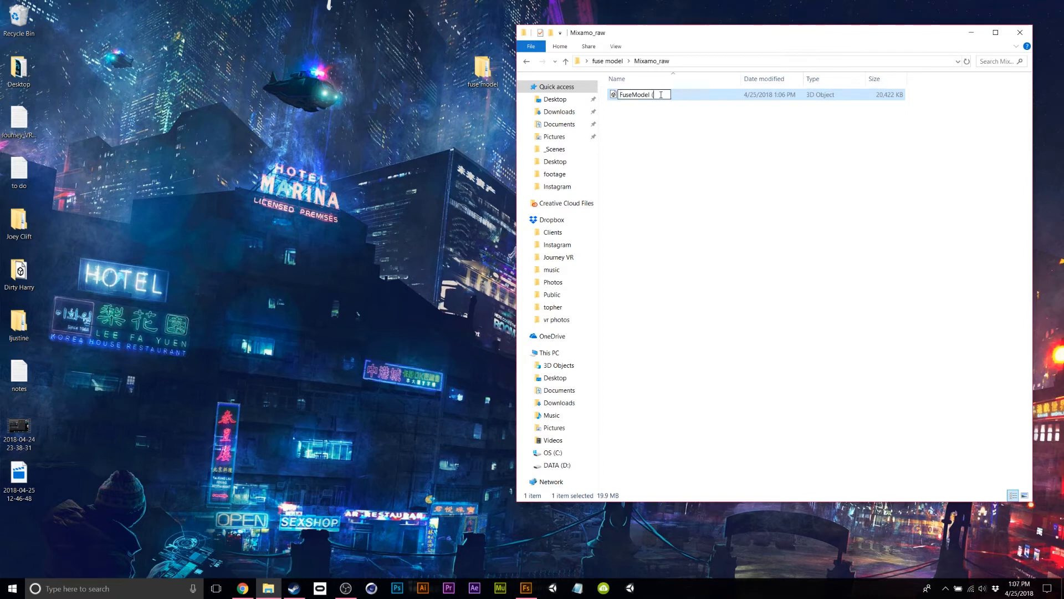
pyautogui.press('Return')
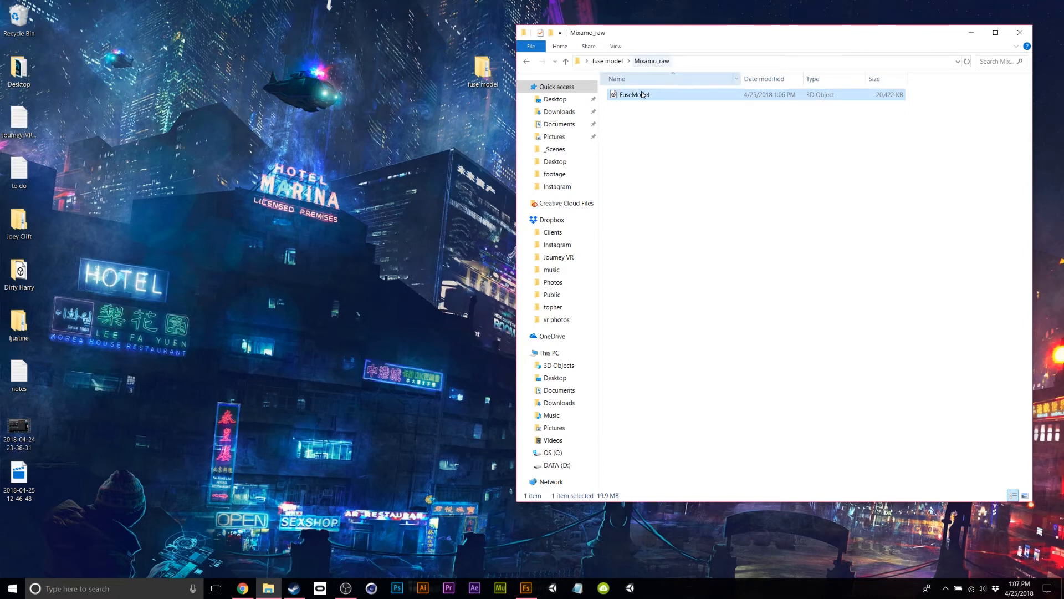
# Copy FuseModel into the blender subfolder.
pyautogui.rightClick(621, 96)
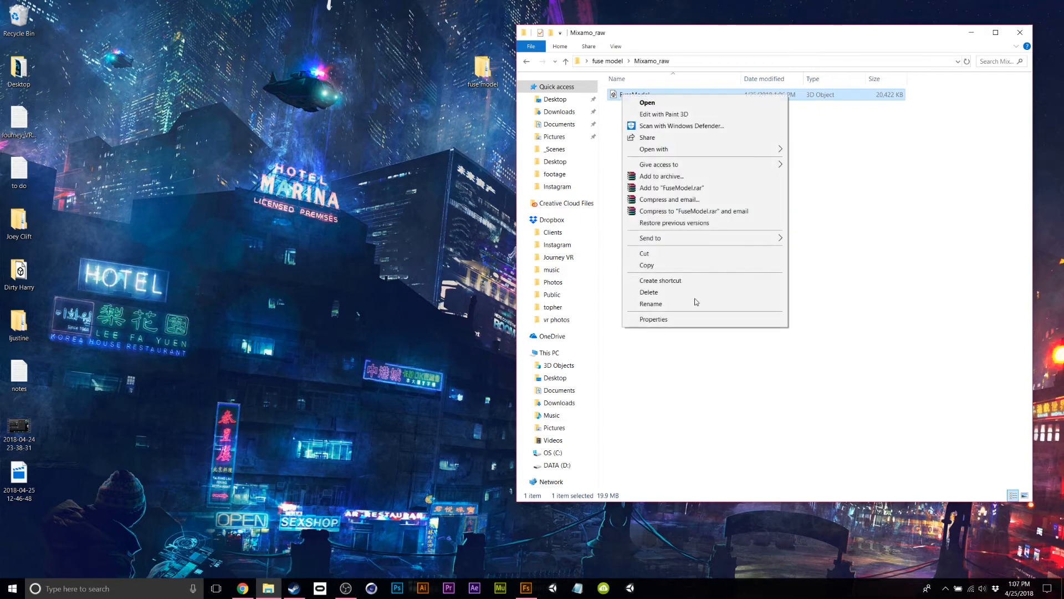
pyautogui.click(659, 265)
pyautogui.hotkey('alt', 'Left')
pyautogui.doubleClick(626, 95)
pyautogui.rightClick(623, 115)
pyautogui.click(660, 189)
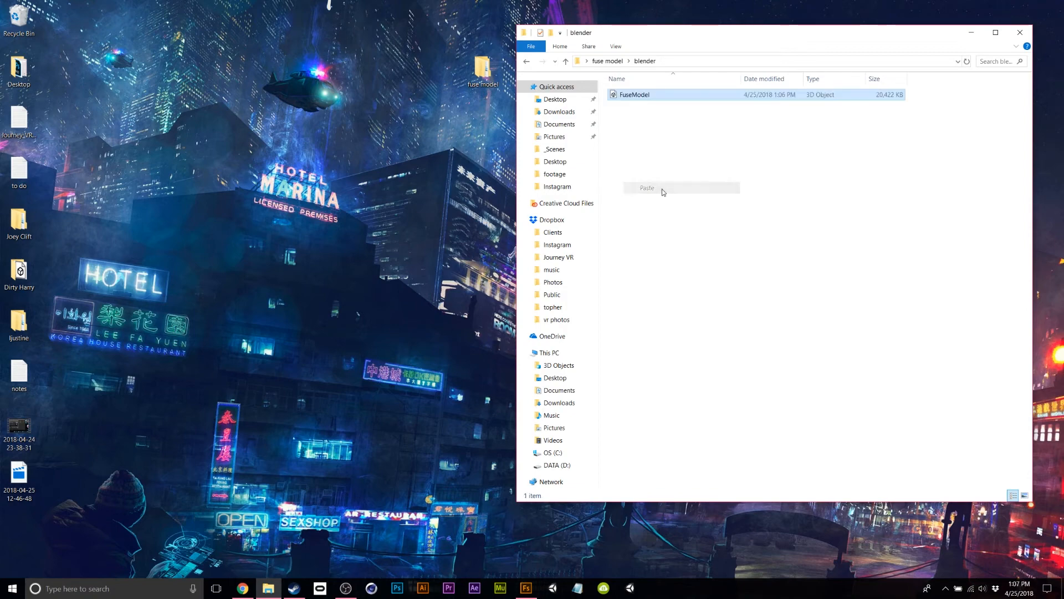
pyautogui.click(78, 589)
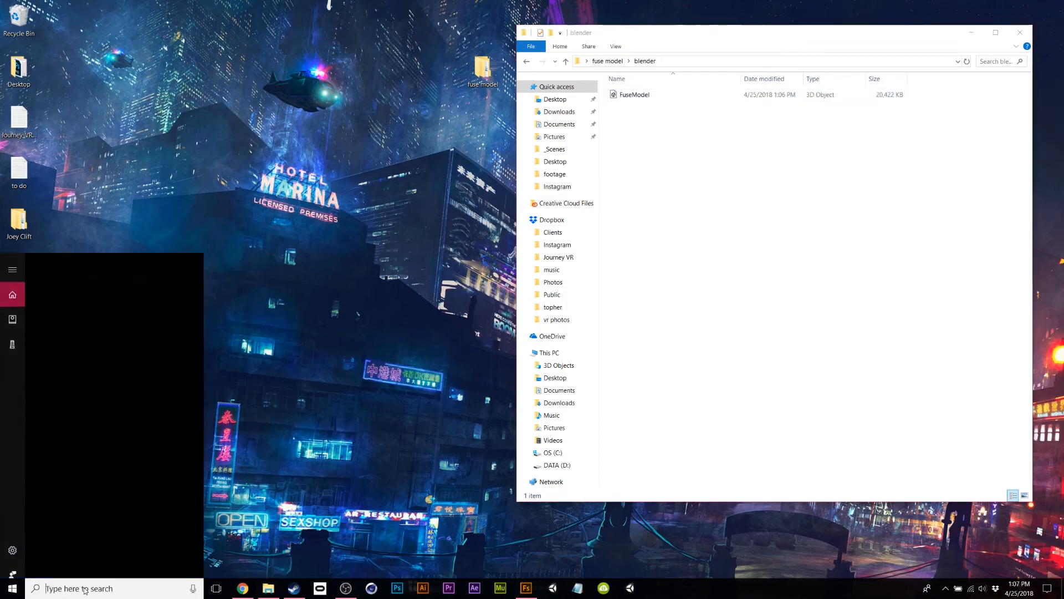
# Launch Blender and delete the default cube.
pyautogui.write('blender')
pyautogui.press('Return')
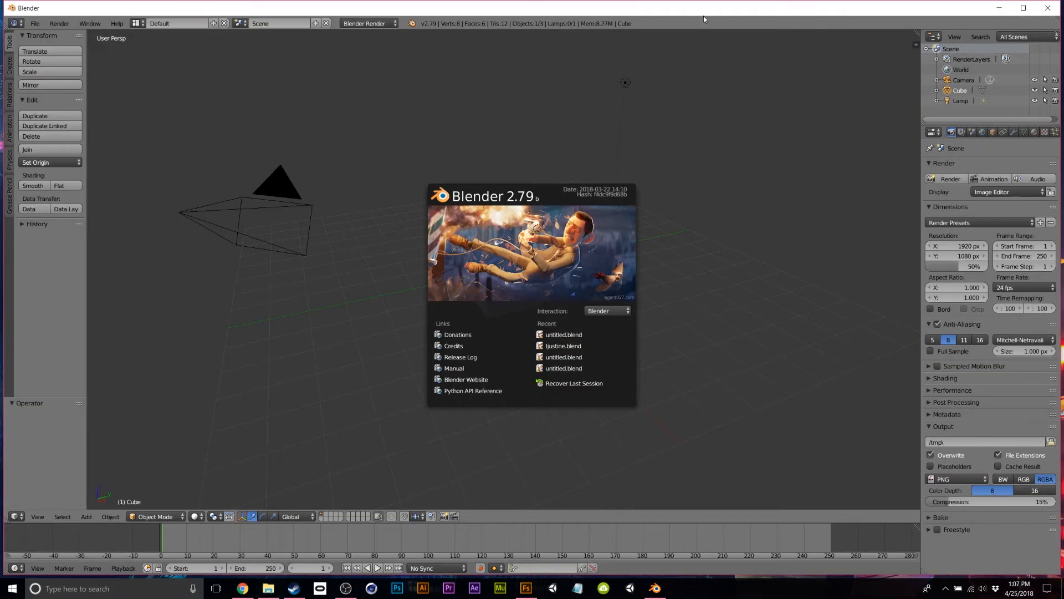
pyautogui.click(960, 92)
pyautogui.rightClick(960, 92)
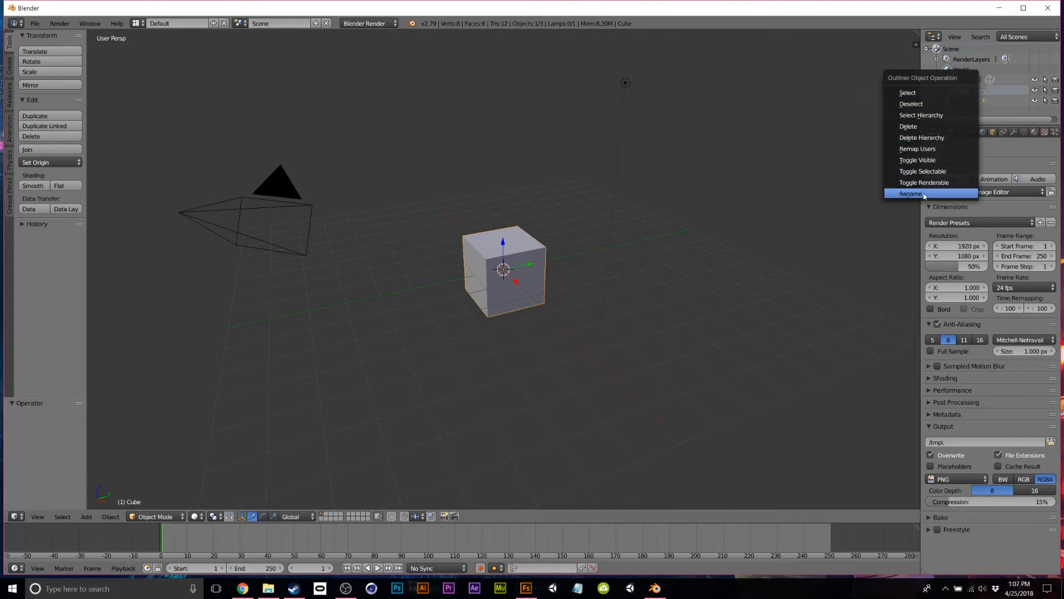
pyautogui.click(926, 127)
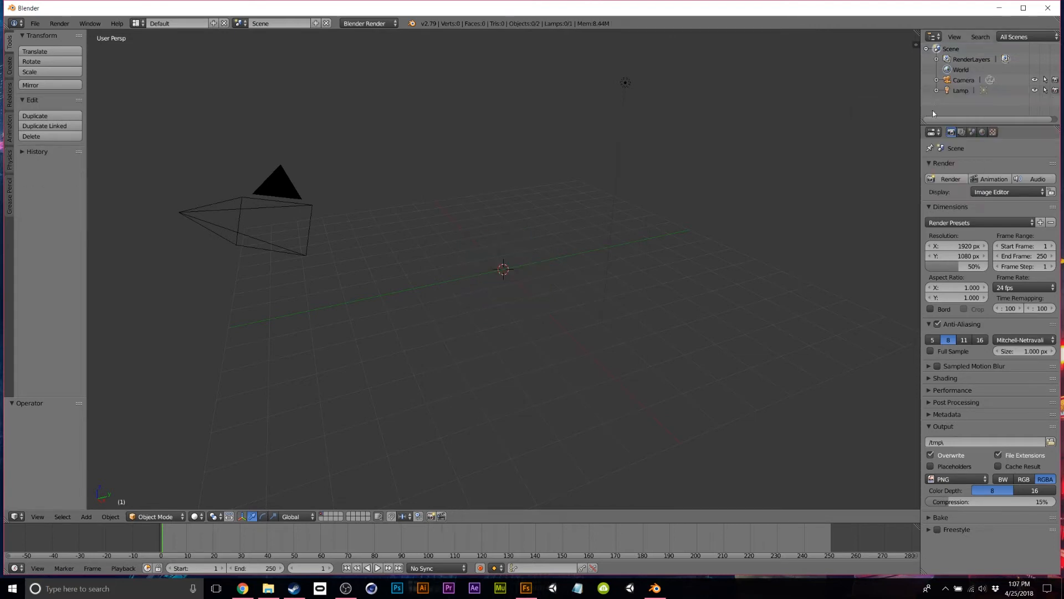
# Import FuseModel.fbx as FBX from Desktop > fuse model > blender.
pyautogui.click(36, 24)
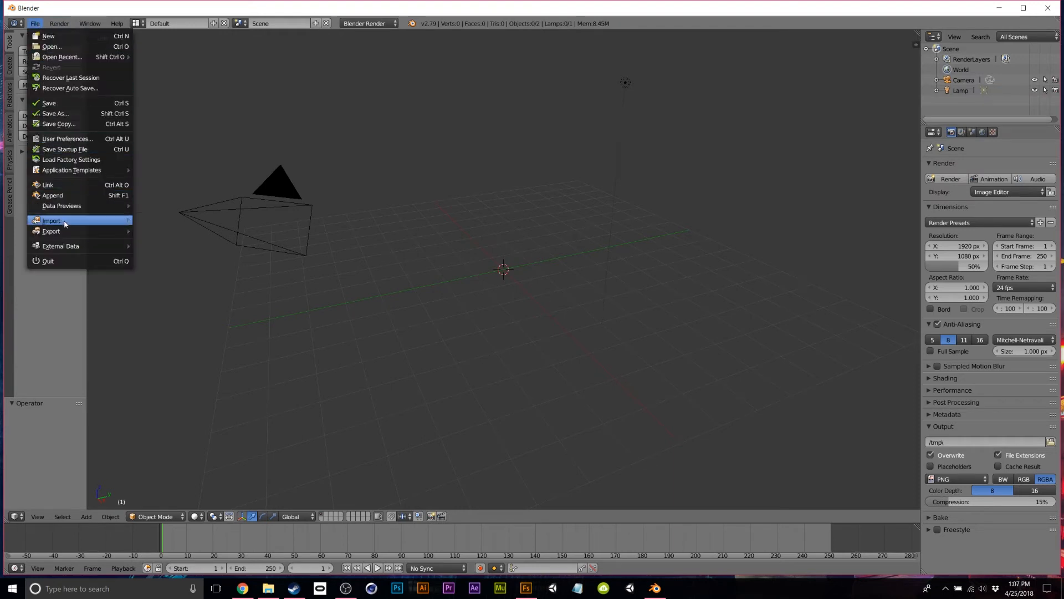
pyautogui.moveTo(64, 223)
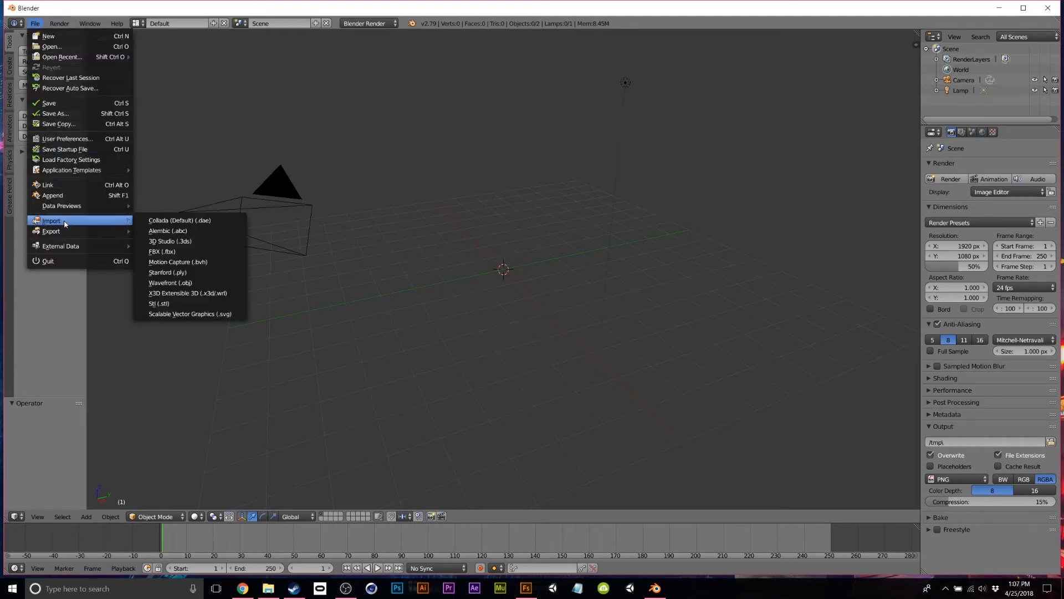
pyautogui.click(216, 253)
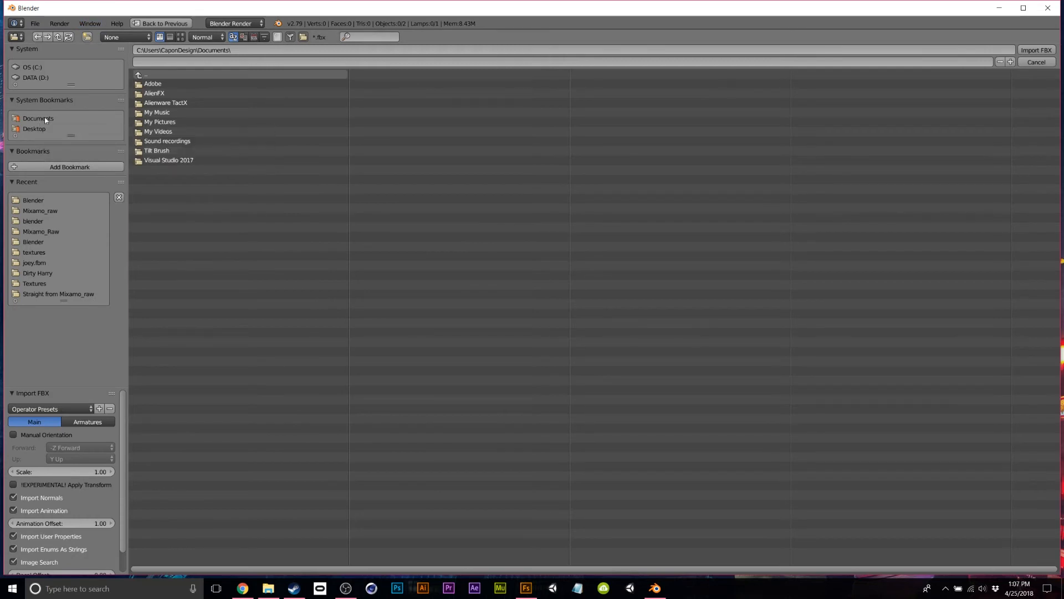
pyautogui.click(39, 130)
pyautogui.click(217, 84)
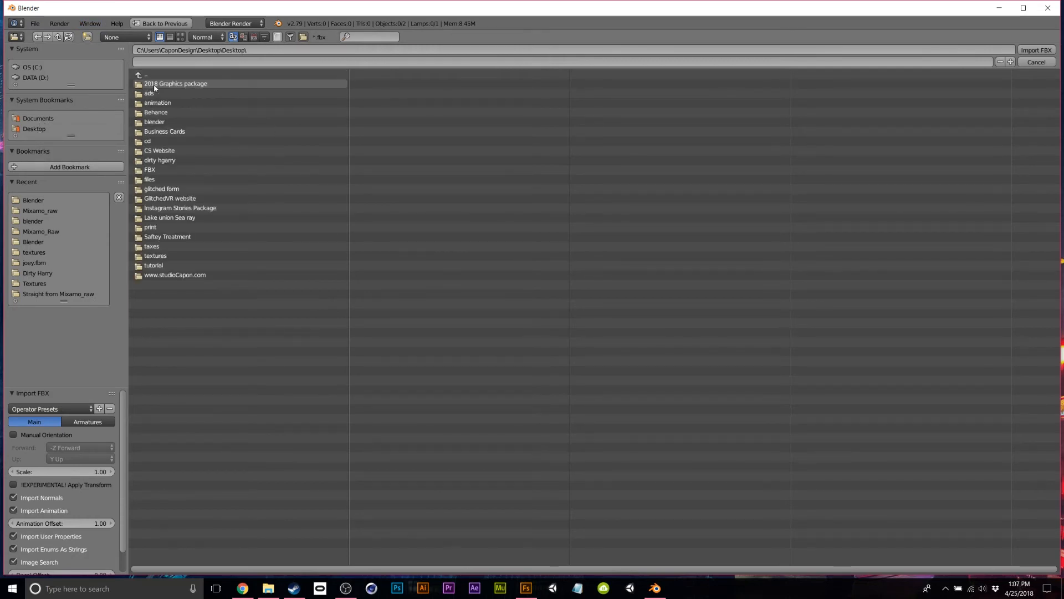
pyautogui.click(41, 128)
pyautogui.click(161, 112)
pyautogui.click(159, 85)
pyautogui.click(165, 84)
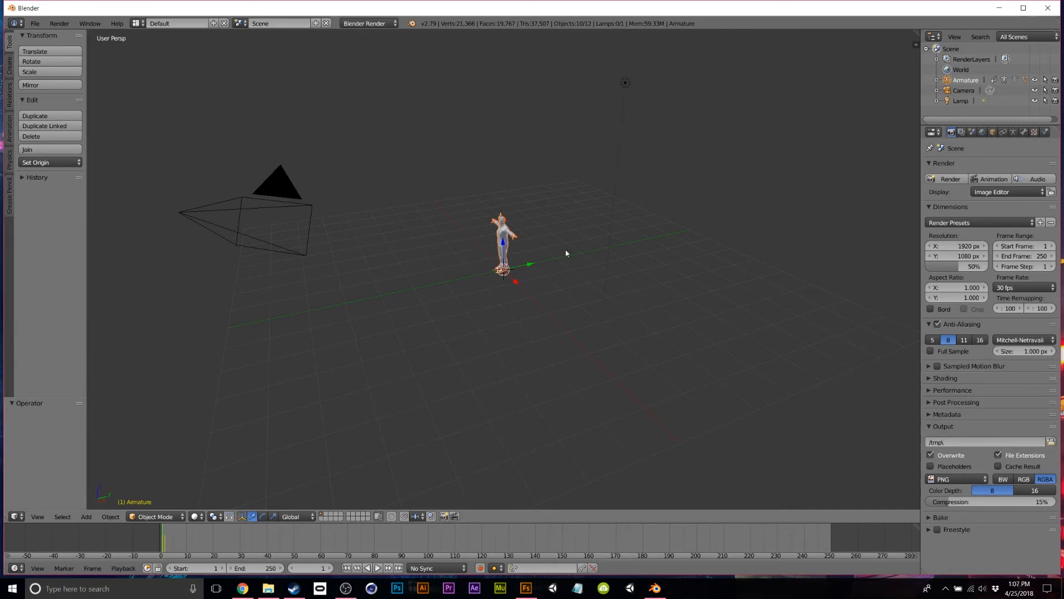
# Frame the character from the front and switch viewport shading to Texture.
pyautogui.scroll(9, 589, 228)
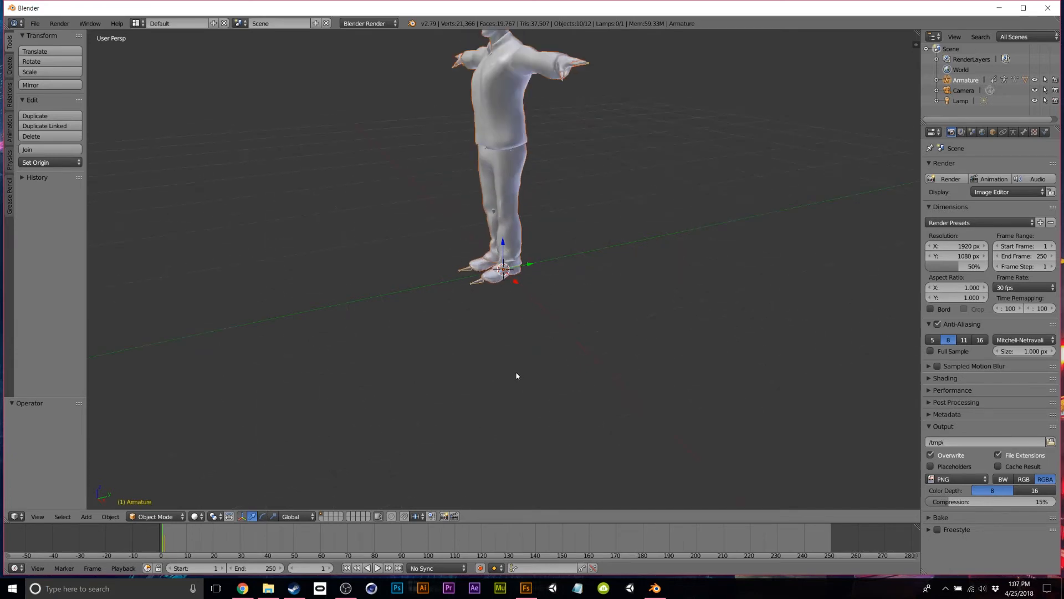
pyautogui.press('KP_1')
pyautogui.keyDown('shift'); pyautogui.moveTo(592, 288); pyautogui.dragTo(533, 383, button='middle'); pyautogui.keyUp('shift')
pyautogui.scroll(3, 543, 360)
pyautogui.scroll(-1, 543, 359)
pyautogui.moveTo(576, 425); pyautogui.dragTo(549, 427, button='middle')
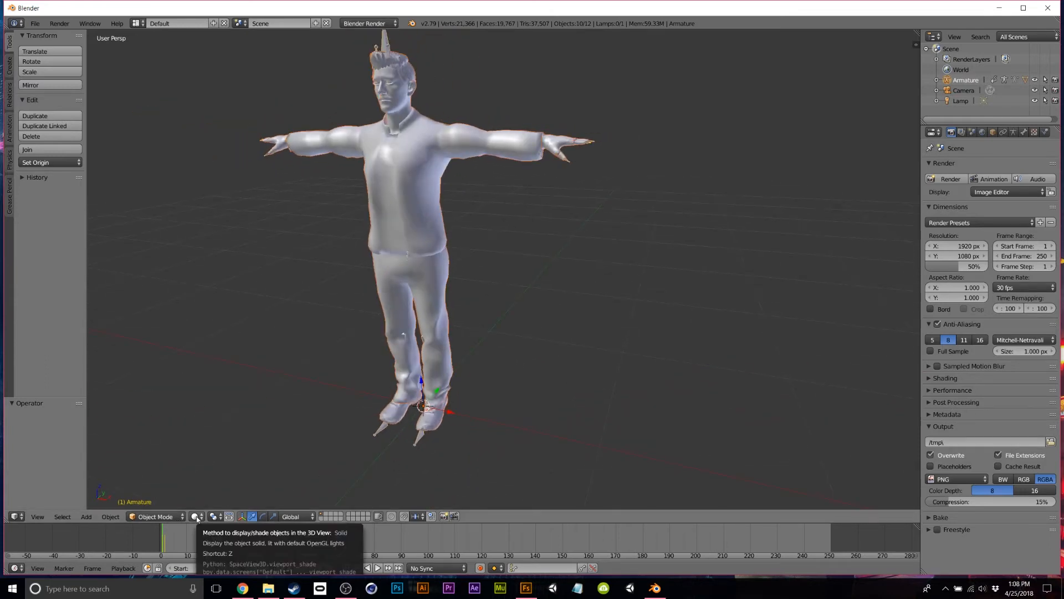
pyautogui.click(195, 516)
pyautogui.click(255, 460)
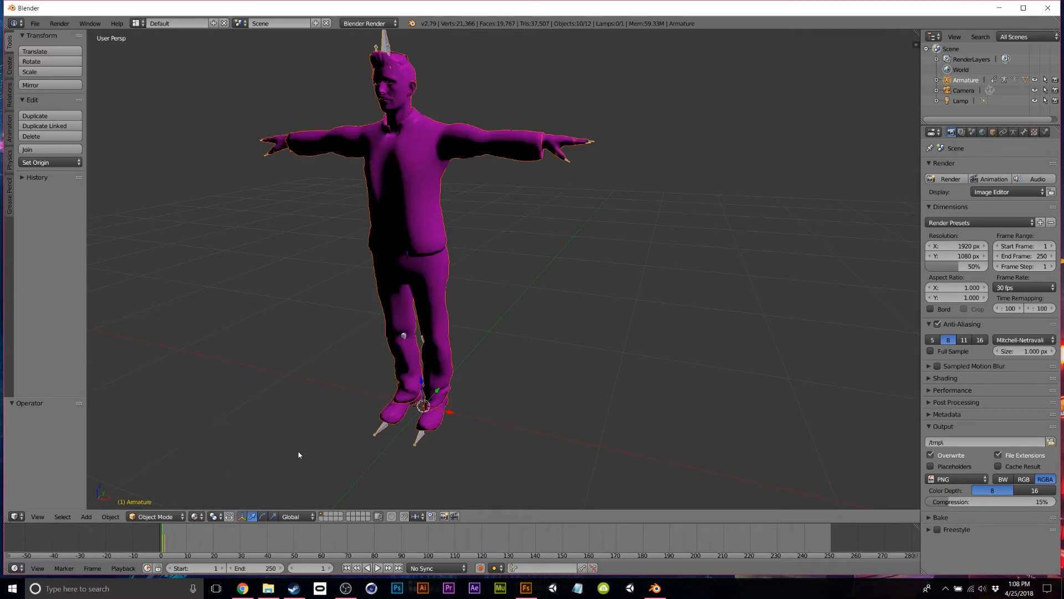
# Select the shirt, trousers, Body and Hair meshes to inspect them.
pyautogui.moveTo(552, 366)
pyautogui.mouseDown(button='middle')
pyautogui.moveTo(587, 379)
pyautogui.moveTo(566, 367)
pyautogui.mouseUp(button='middle')
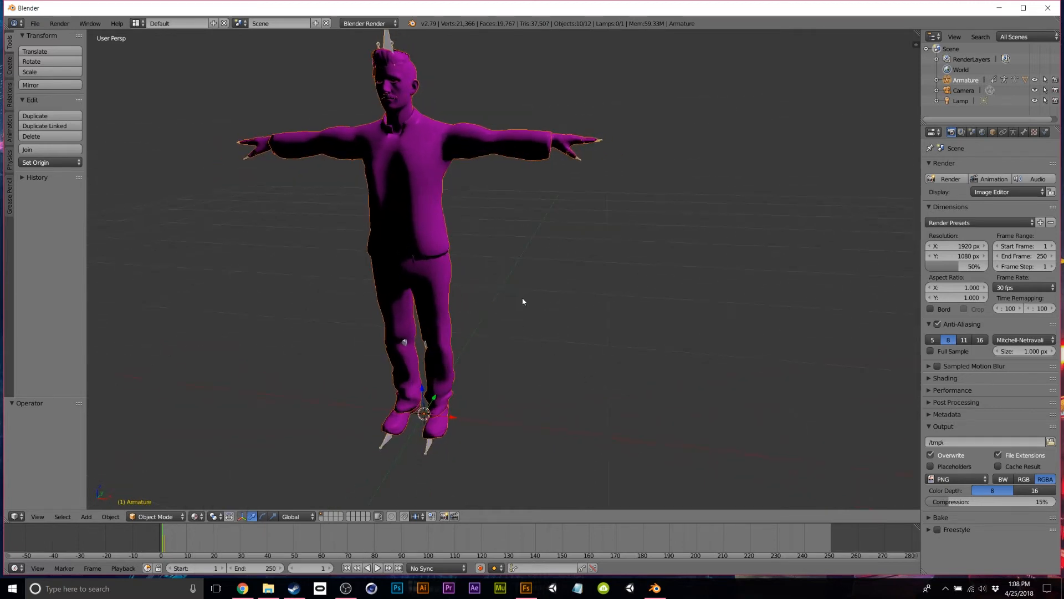
pyautogui.rightClick(416, 168)
pyautogui.rightClick(436, 320)
pyautogui.rightClick(405, 103)
pyautogui.rightClick(407, 74)
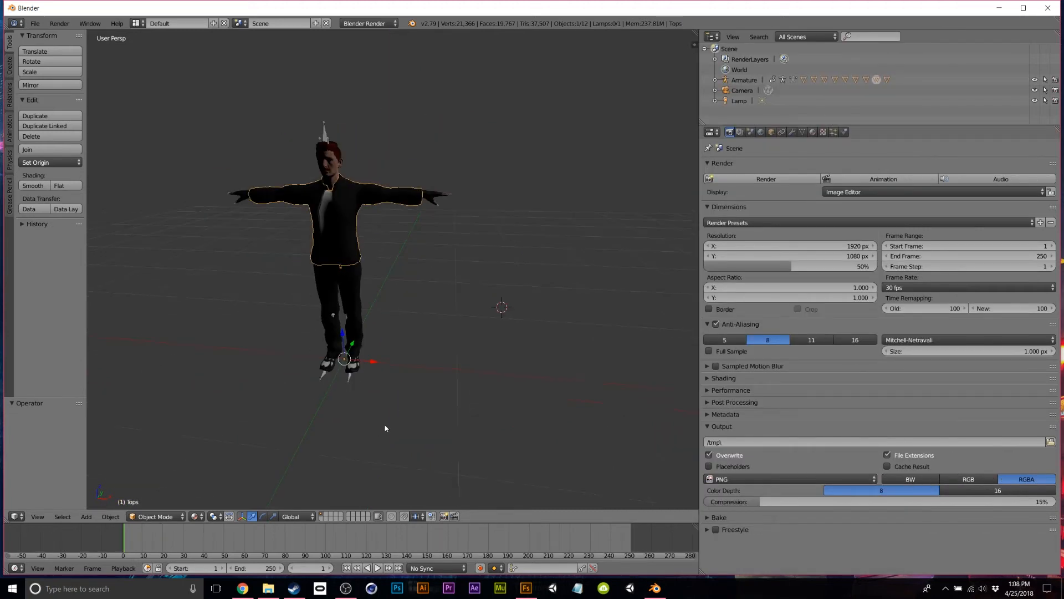
# Add a point lamp below the character's feet, then move it forward along Y and raise it.
pyautogui.click(384, 425)
pyautogui.scroll(2, 413, 409)
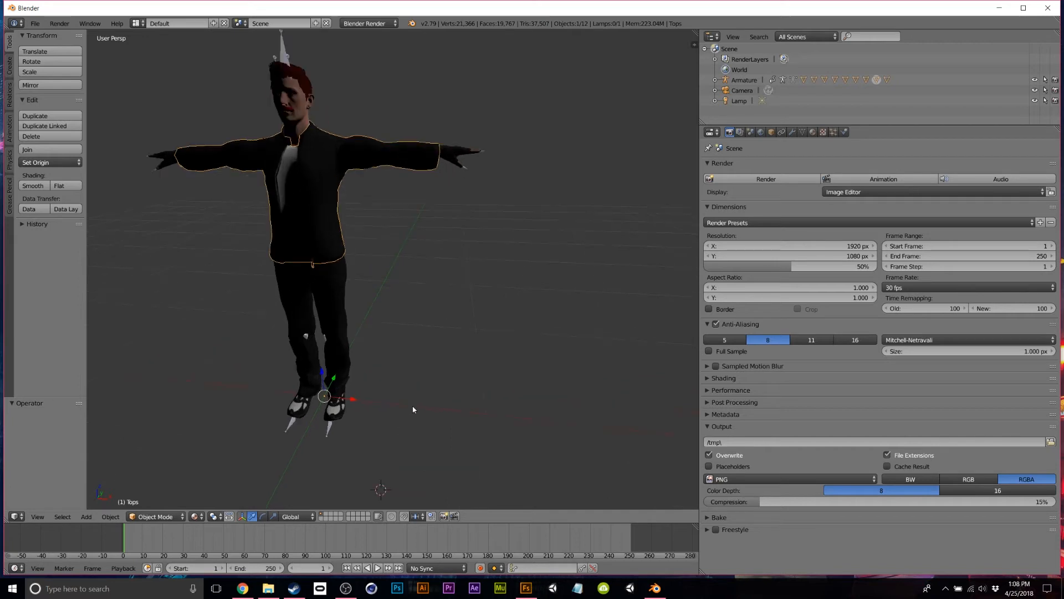
pyautogui.click(7, 71)
pyautogui.click(55, 262)
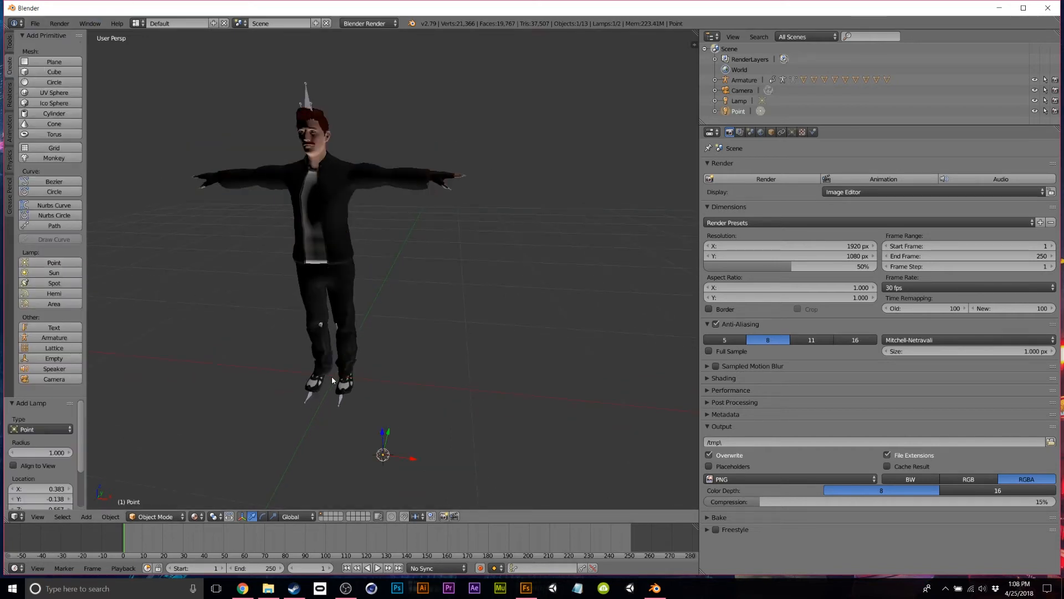
pyautogui.moveTo(391, 430); pyautogui.dragTo(393, 463)
pyautogui.scroll(-2, 397, 461)
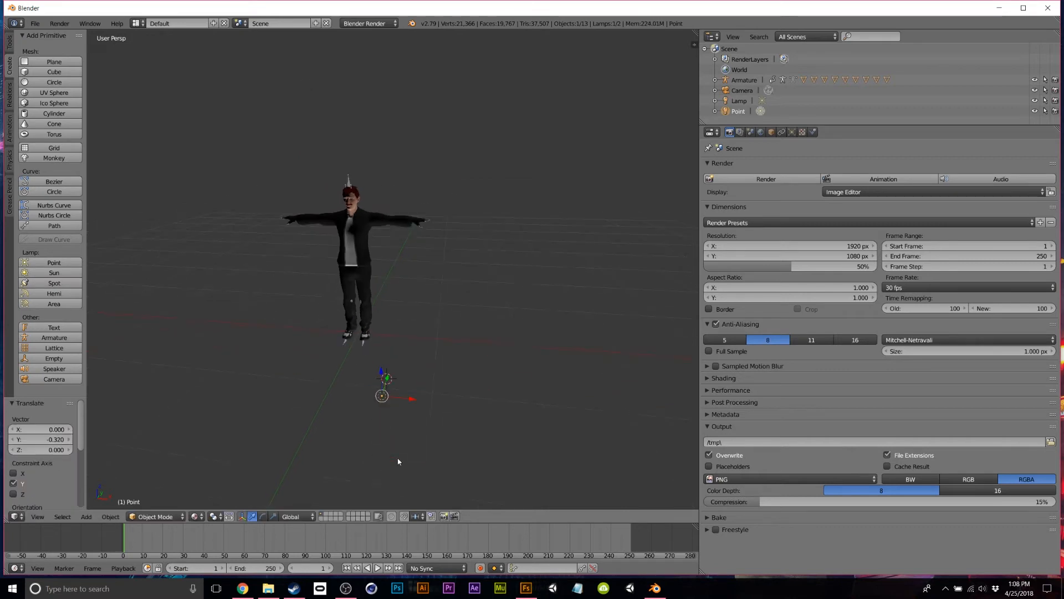
pyautogui.moveTo(383, 370); pyautogui.dragTo(179, 336)
pyautogui.scroll(5, 334, 370)
# Preview the lit character in Rendered shading, then switch to Material shading and select Tops.
pyautogui.moveTo(427, 404)
pyautogui.mouseDown(button='middle')
pyautogui.moveTo(513, 420)
pyautogui.moveTo(432, 429)
pyautogui.moveTo(480, 385)
pyautogui.moveTo(446, 366)
pyautogui.mouseUp(button='middle')
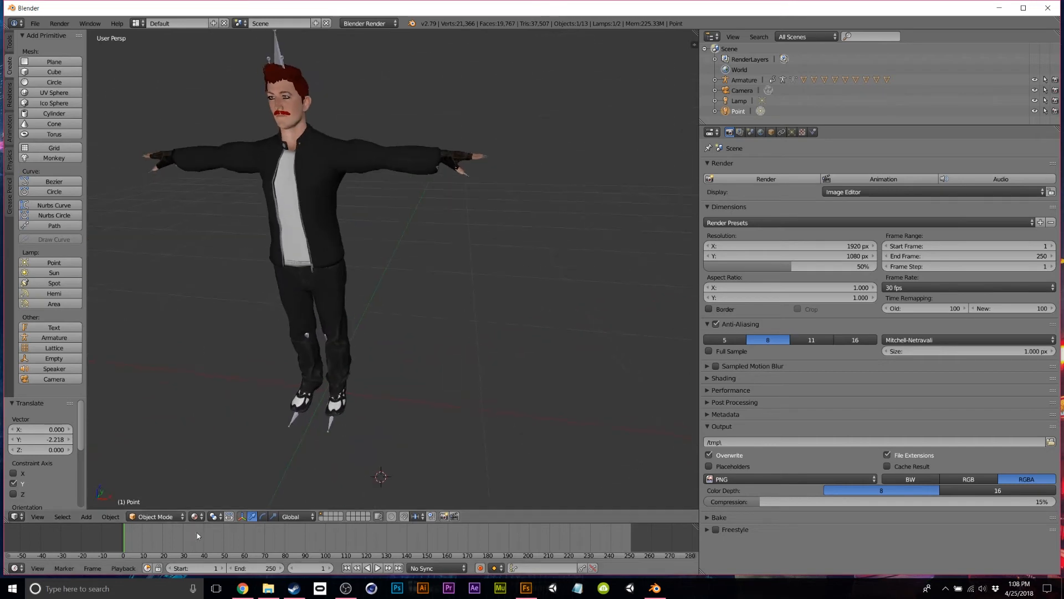
pyautogui.click(196, 517)
pyautogui.click(224, 447)
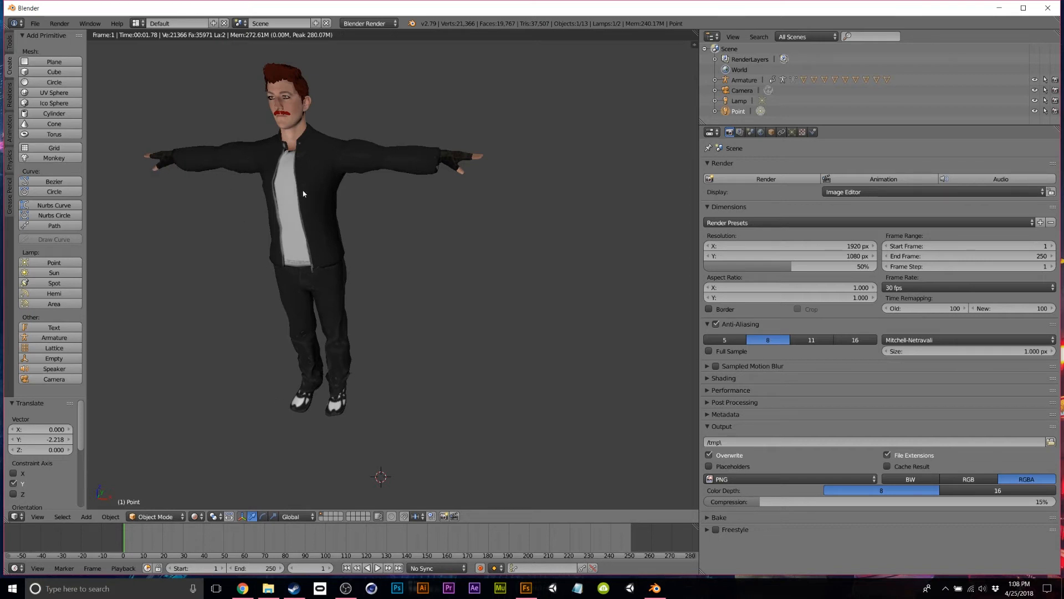
pyautogui.click(195, 517)
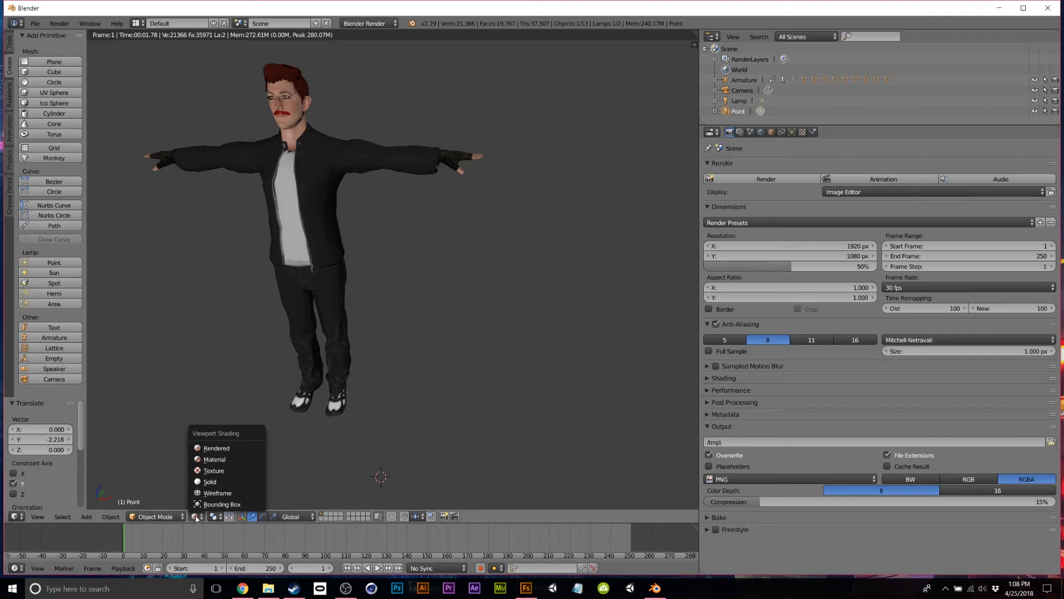
pyautogui.click(211, 460)
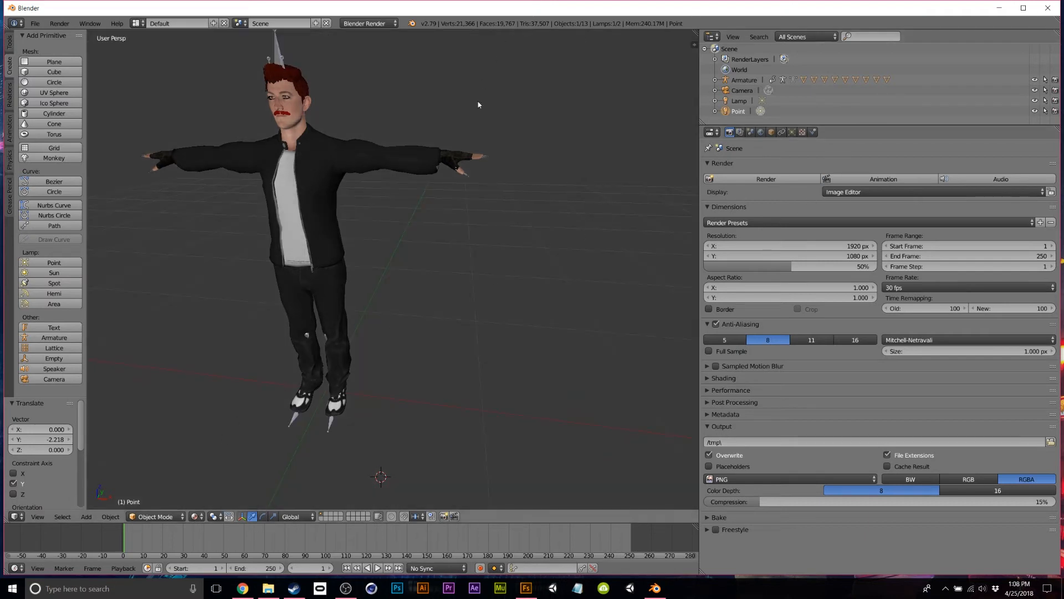
pyautogui.rightClick(346, 162)
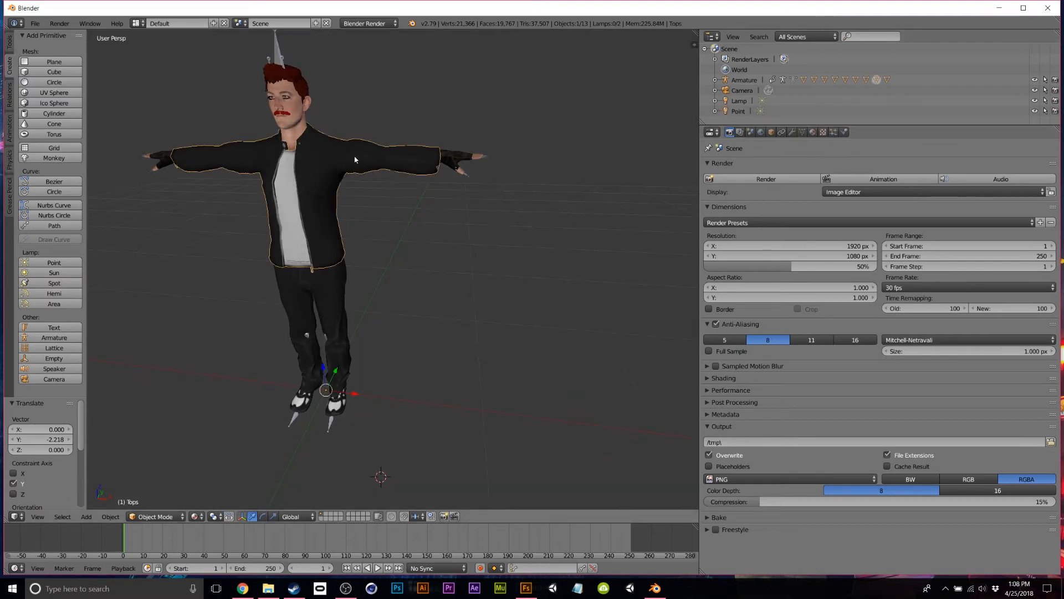
# Set the specular colour to black on the jacket, gloves and shoes materials.
pyautogui.click(813, 133)
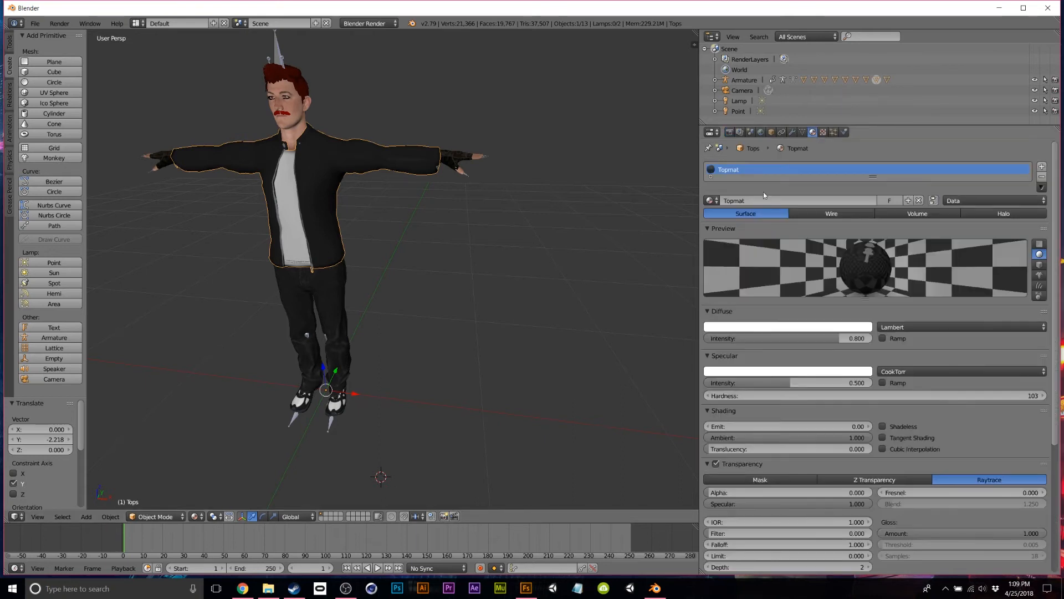
pyautogui.click(732, 372)
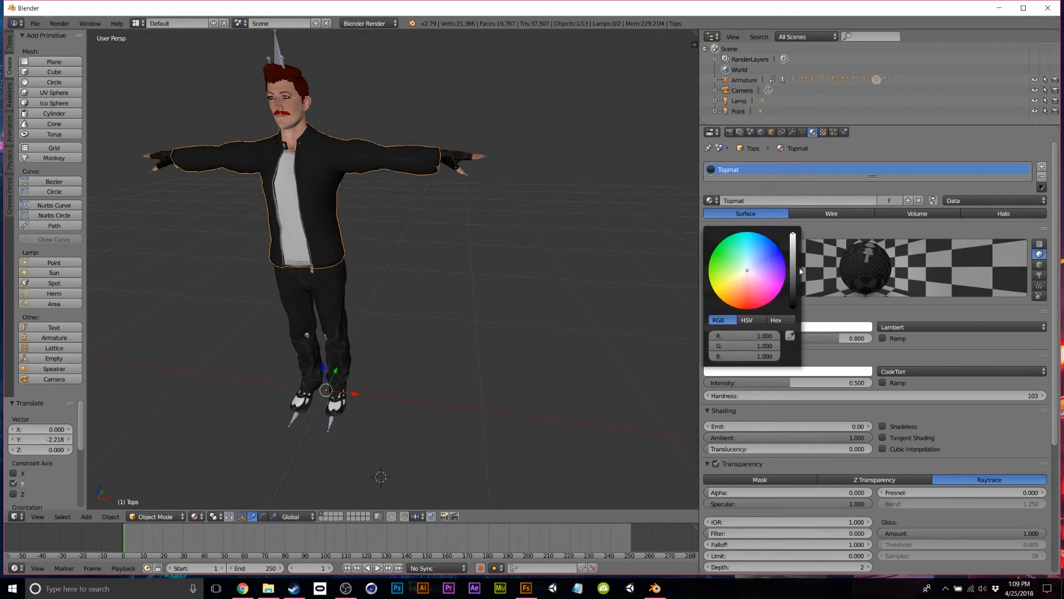
pyautogui.moveTo(798, 270); pyautogui.dragTo(798, 308)
pyautogui.click(573, 252)
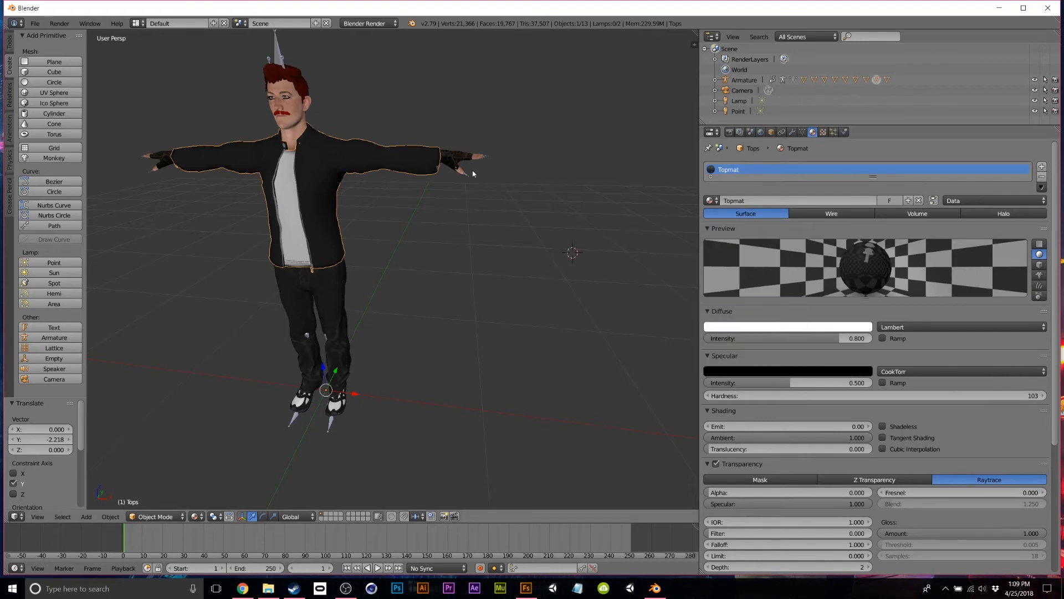
pyautogui.rightClick(459, 161)
pyautogui.click(783, 372)
pyautogui.moveTo(795, 235); pyautogui.dragTo(795, 311)
pyautogui.rightClick(329, 420)
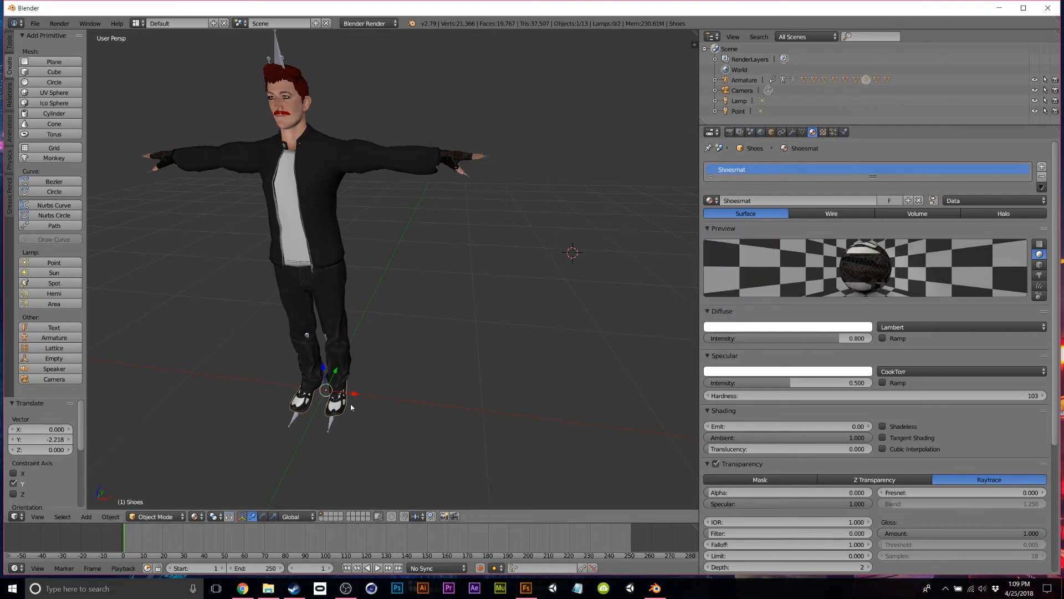
pyautogui.click(848, 374)
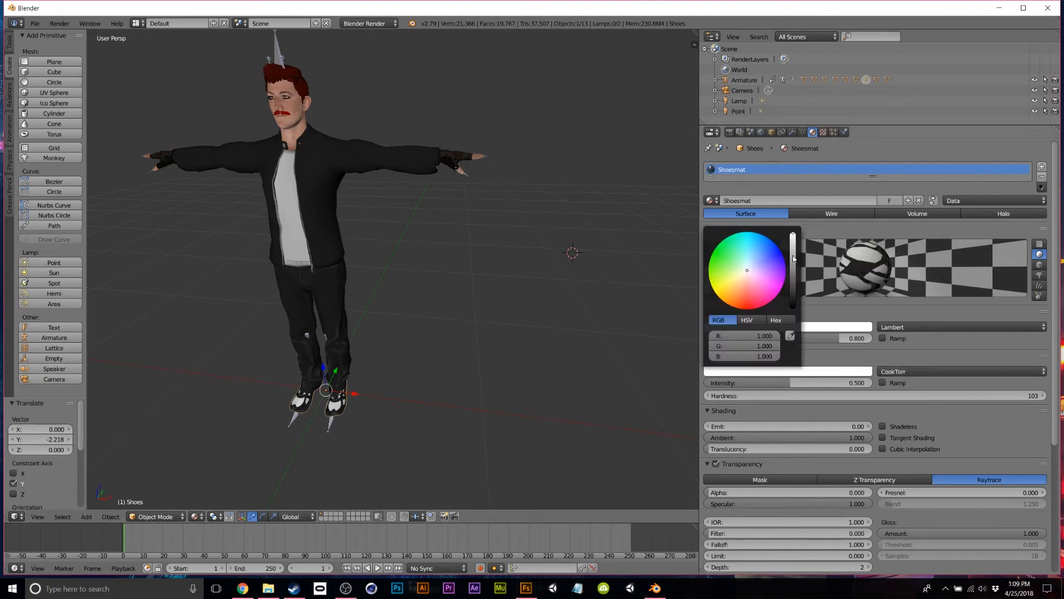
pyautogui.moveTo(793, 258); pyautogui.dragTo(793, 308)
# Set the specular colour to black on the trousers and body materials.
pyautogui.rightClick(336, 347)
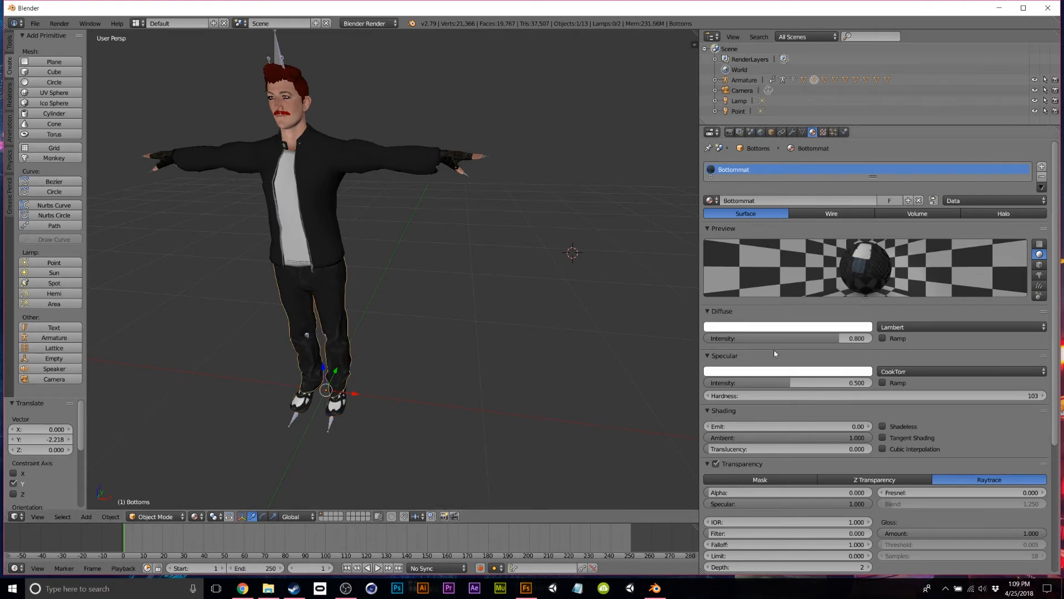
pyautogui.click(774, 369)
pyautogui.moveTo(792, 271); pyautogui.dragTo(793, 309)
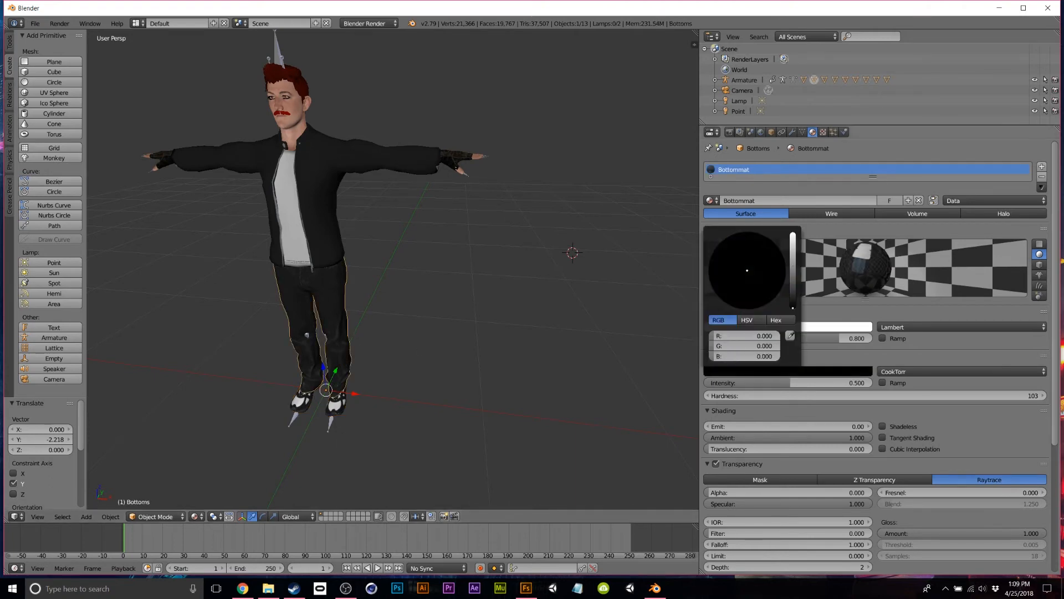
pyautogui.rightClick(292, 121)
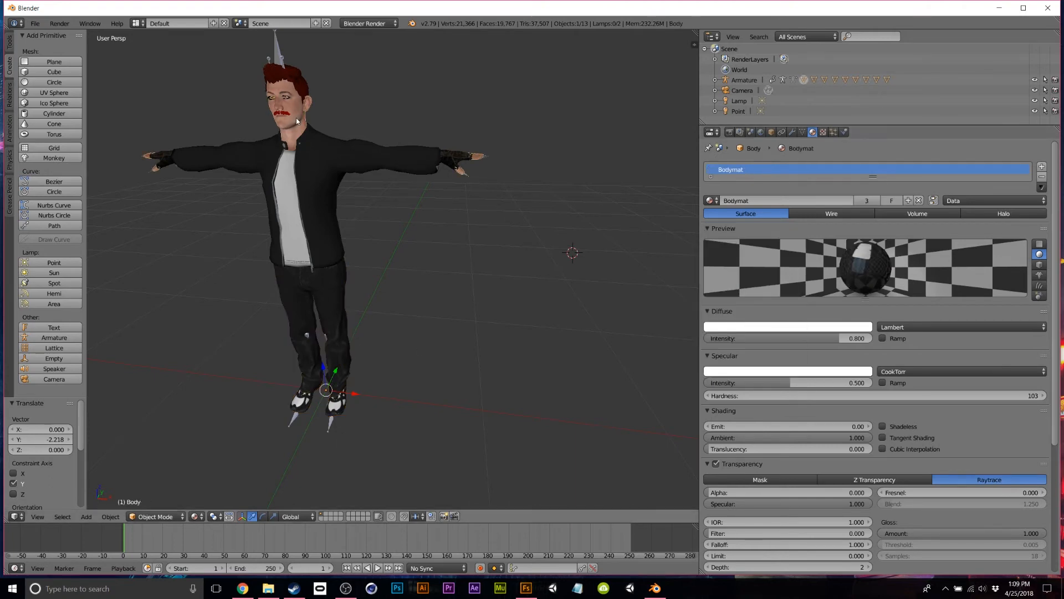
pyautogui.click(827, 330)
pyautogui.click(791, 371)
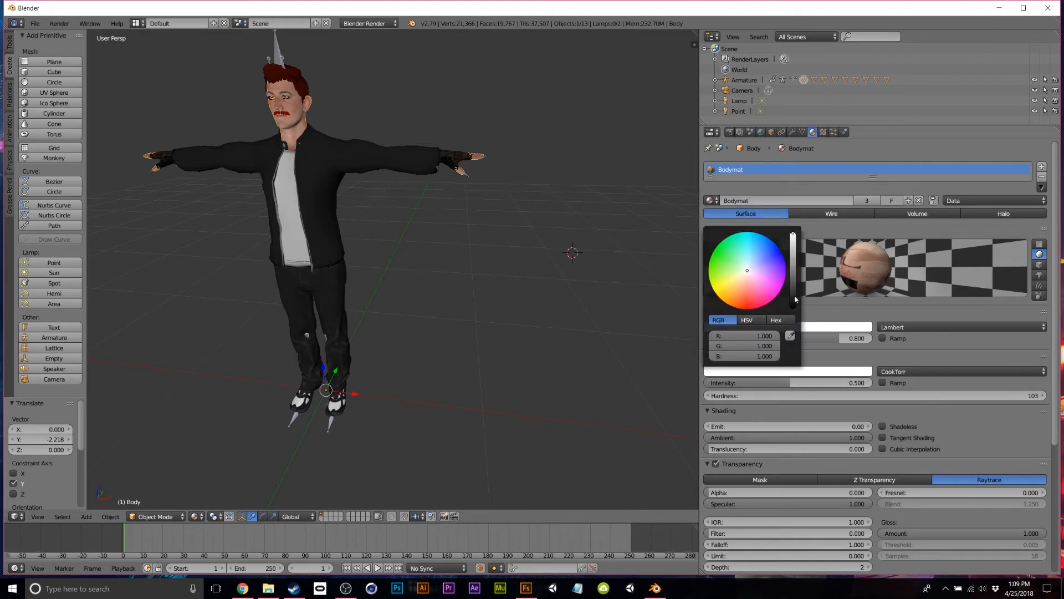
pyautogui.moveTo(793, 238); pyautogui.dragTo(793, 308)
pyautogui.click(723, 311)
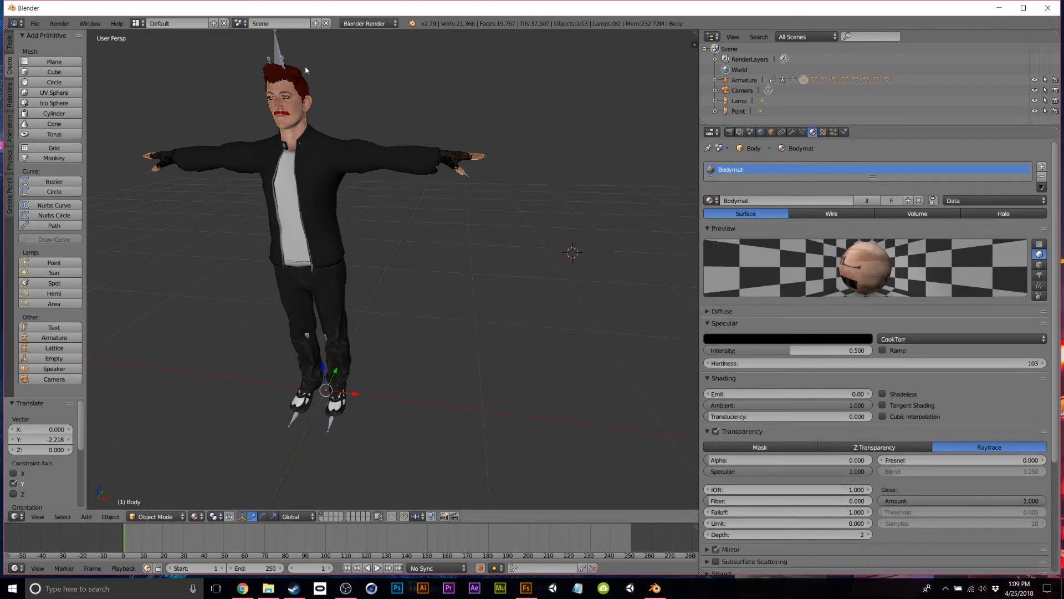
# Set the specular colour to black on the hair and moustache materials.
pyautogui.rightClick(305, 85)
pyautogui.click(791, 338)
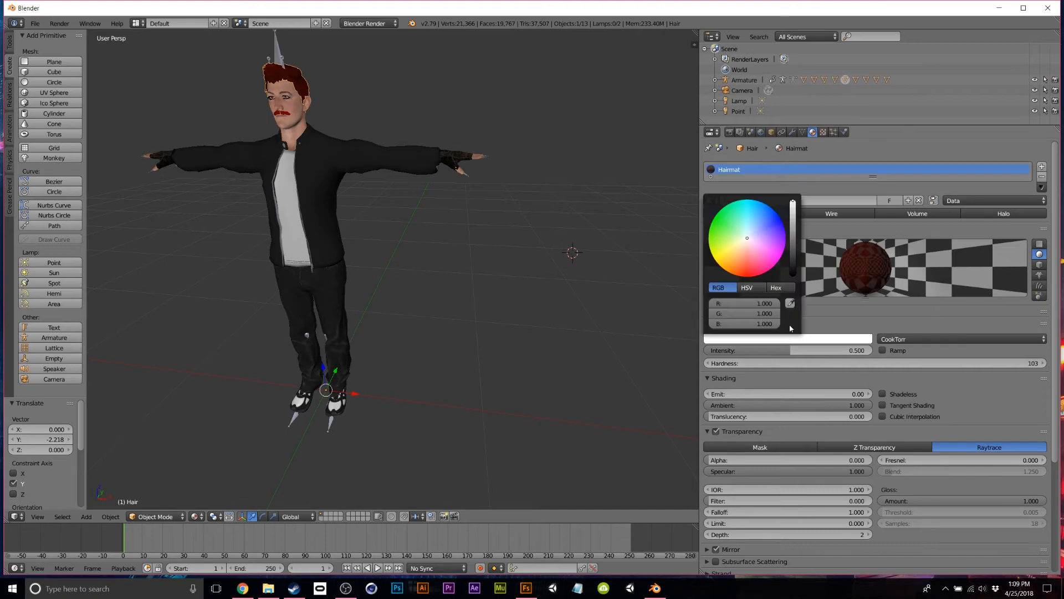
pyautogui.click(785, 250)
pyautogui.moveTo(793, 254); pyautogui.dragTo(792, 299)
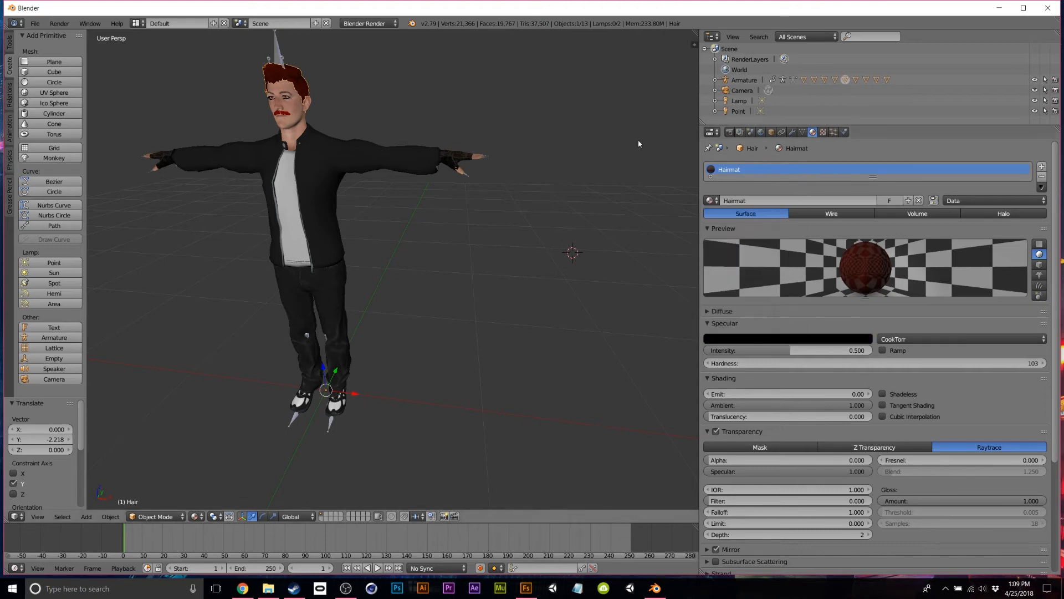
pyautogui.rightClick(287, 115)
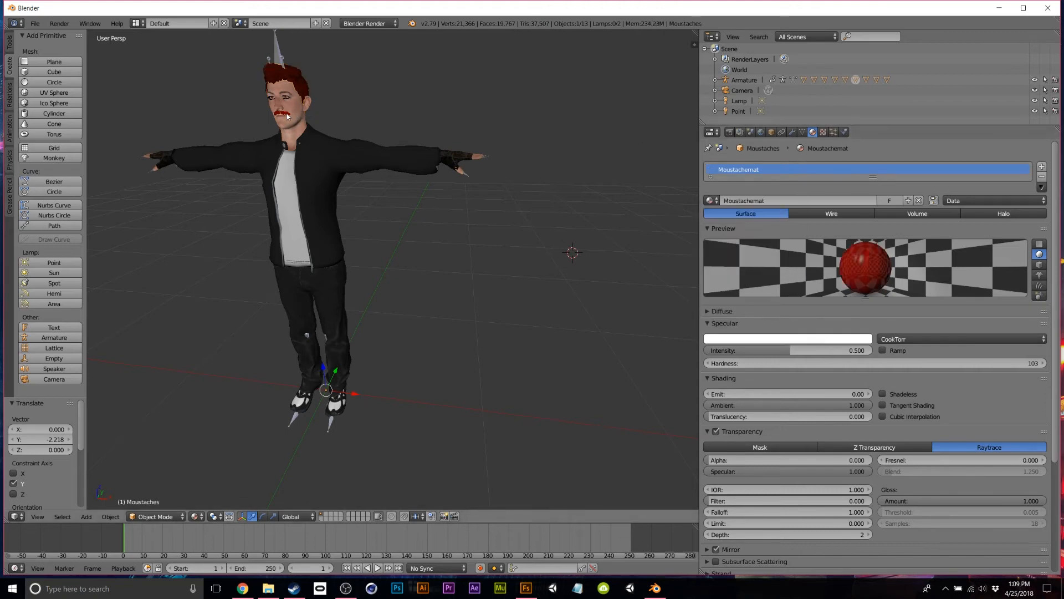
pyautogui.click(791, 341)
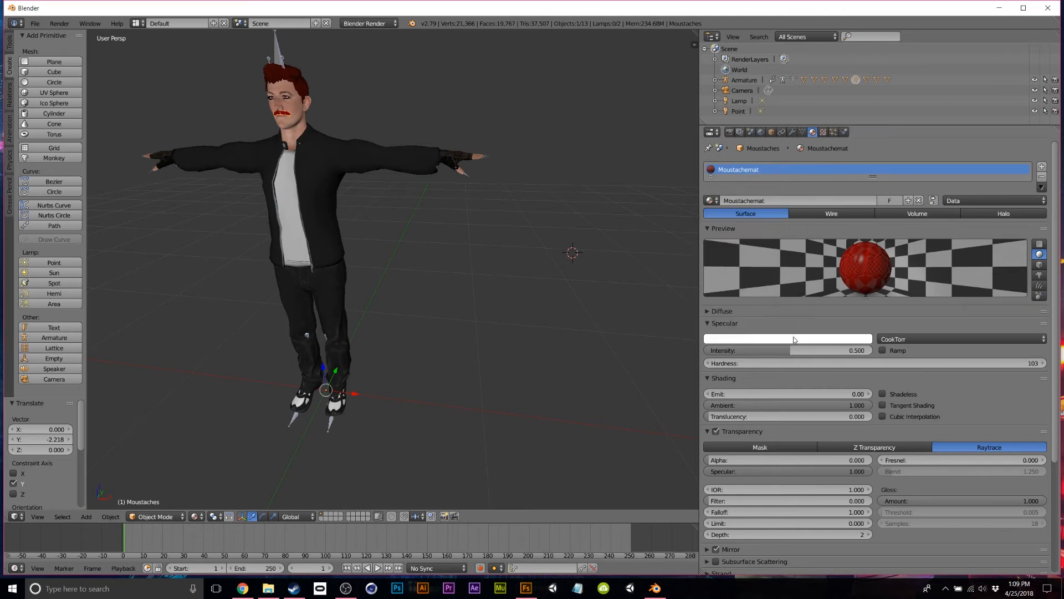
pyautogui.click(812, 340)
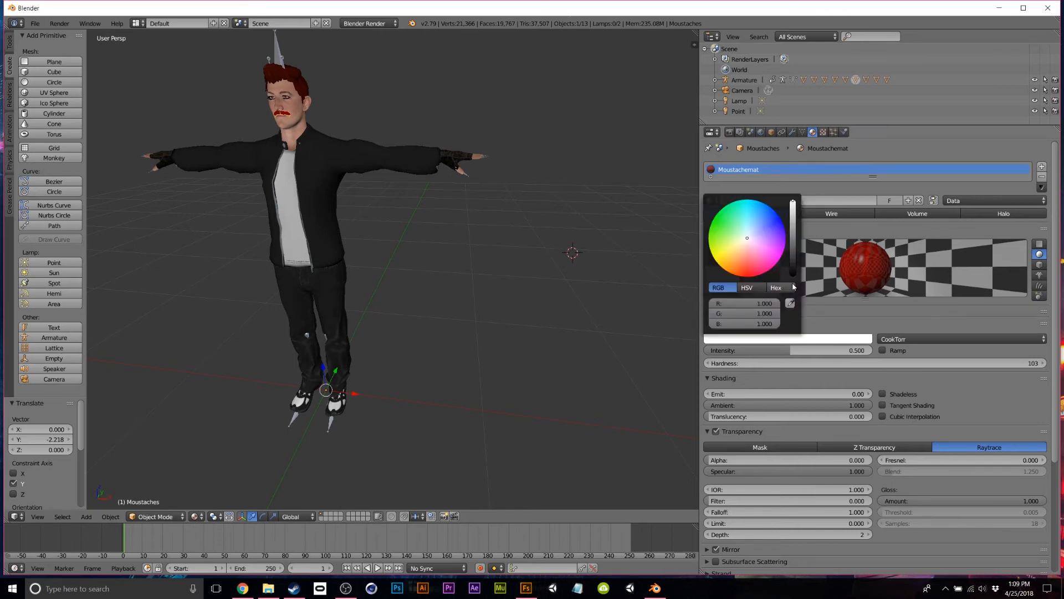
pyautogui.moveTo(793, 276); pyautogui.dragTo(793, 294)
# Delete the eyelashes object from the scene.
pyautogui.moveTo(410, 128); pyautogui.dragTo(356, 160, button='middle')
pyautogui.scroll(6, 388, 117)
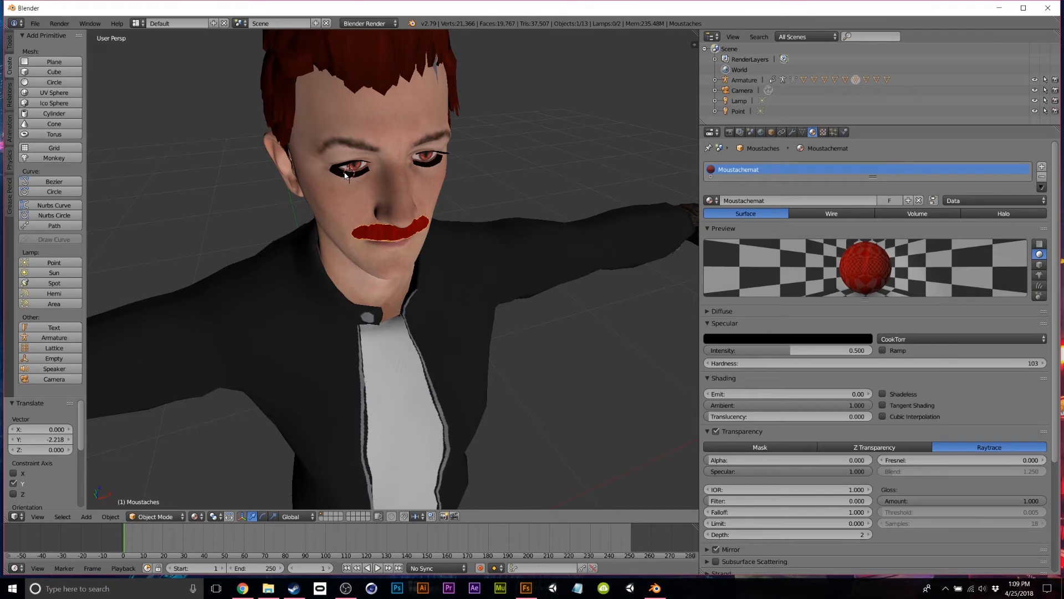
pyautogui.rightClick(339, 178)
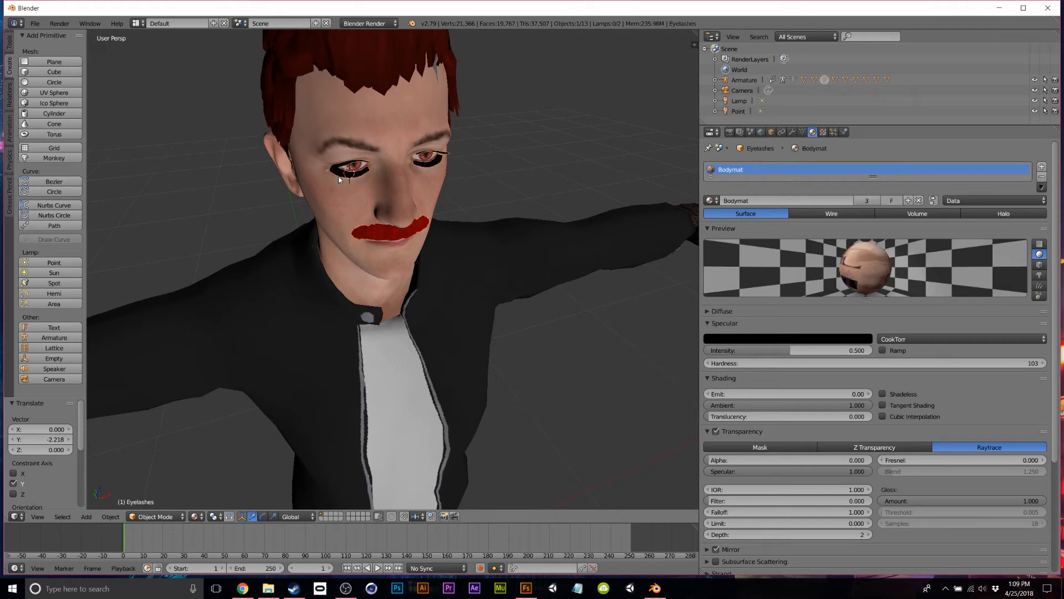
pyautogui.press('x')
pyautogui.click(397, 191)
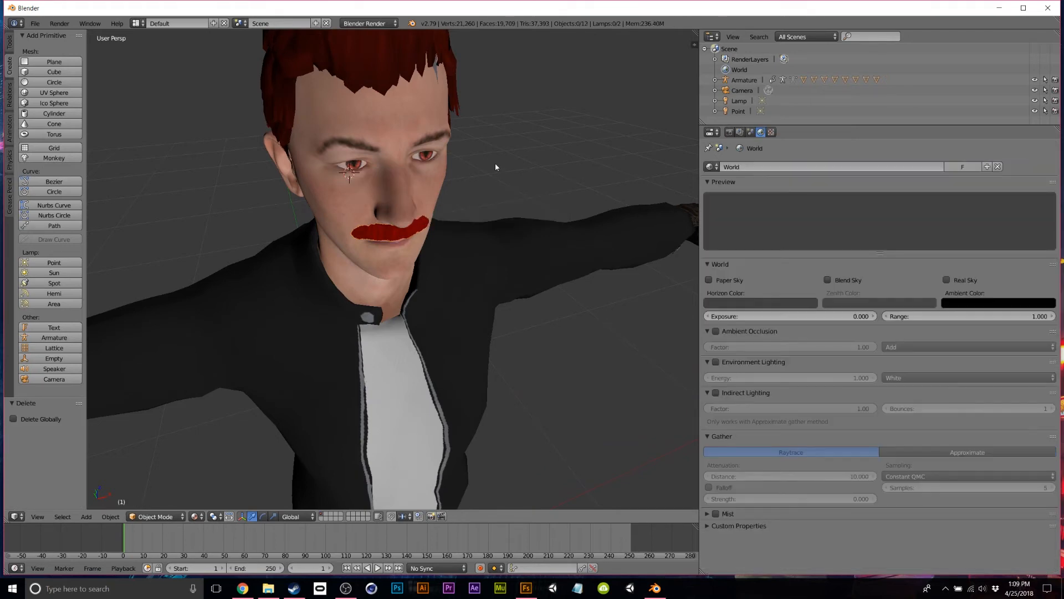
pyautogui.scroll(-5, 515, 192)
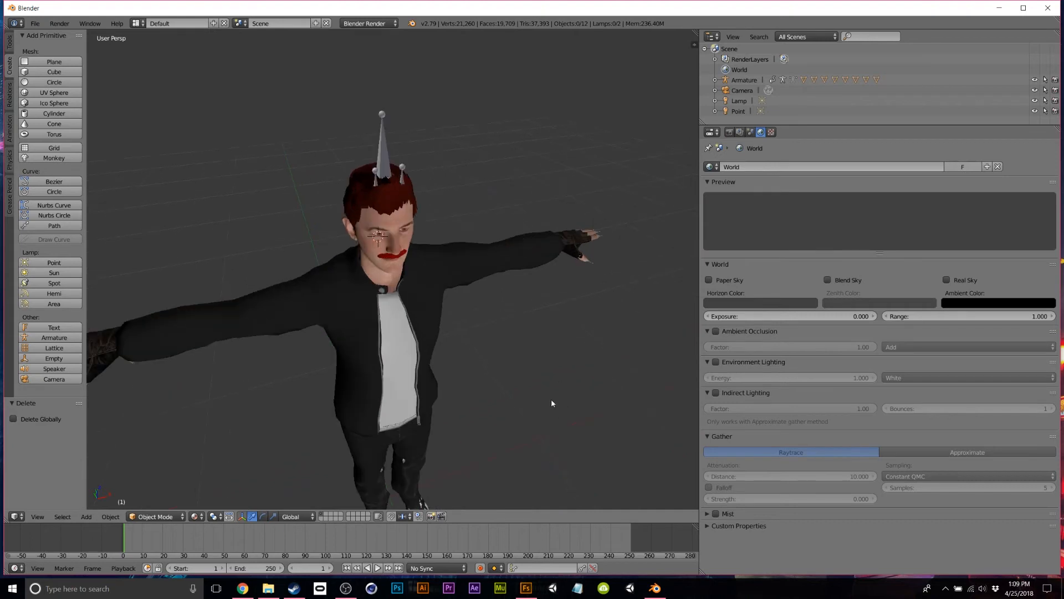
# Turn off the Specular and Gloss texture slots on the jacket (Tops) in the Texture tab.
pyautogui.moveTo(535, 358); pyautogui.dragTo(444, 154, button='middle')
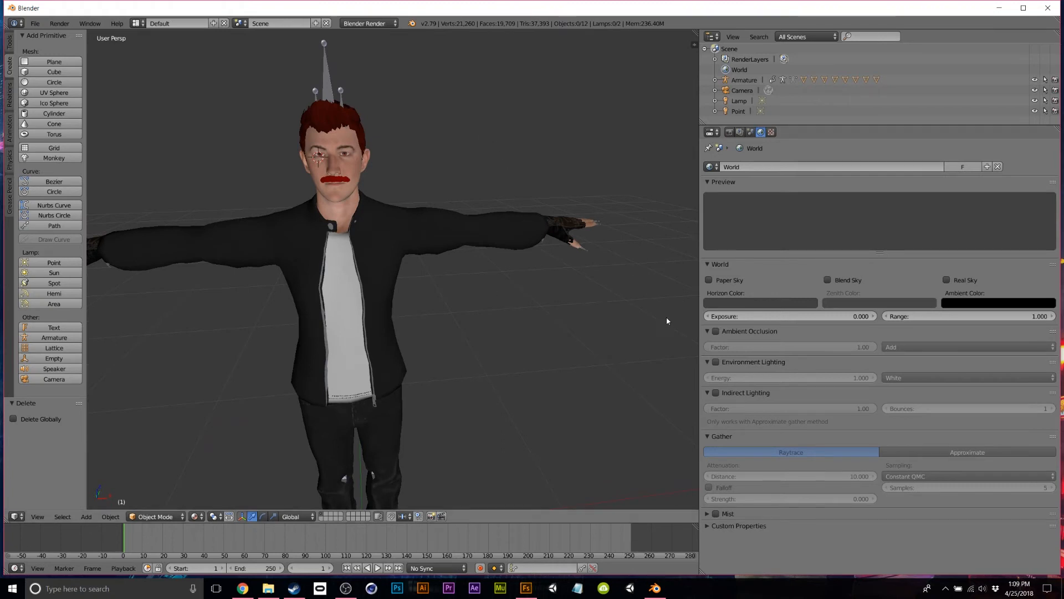
pyautogui.scroll(-3, 508, 222)
pyautogui.moveTo(506, 280); pyautogui.dragTo(294, 242, button='middle')
pyautogui.rightClick(294, 242)
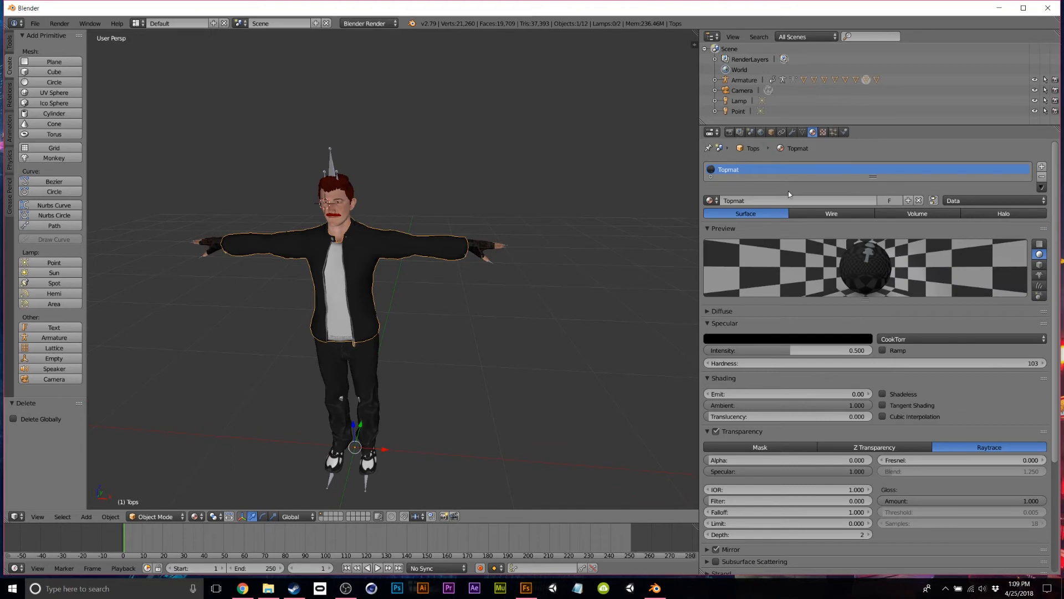
pyautogui.click(824, 132)
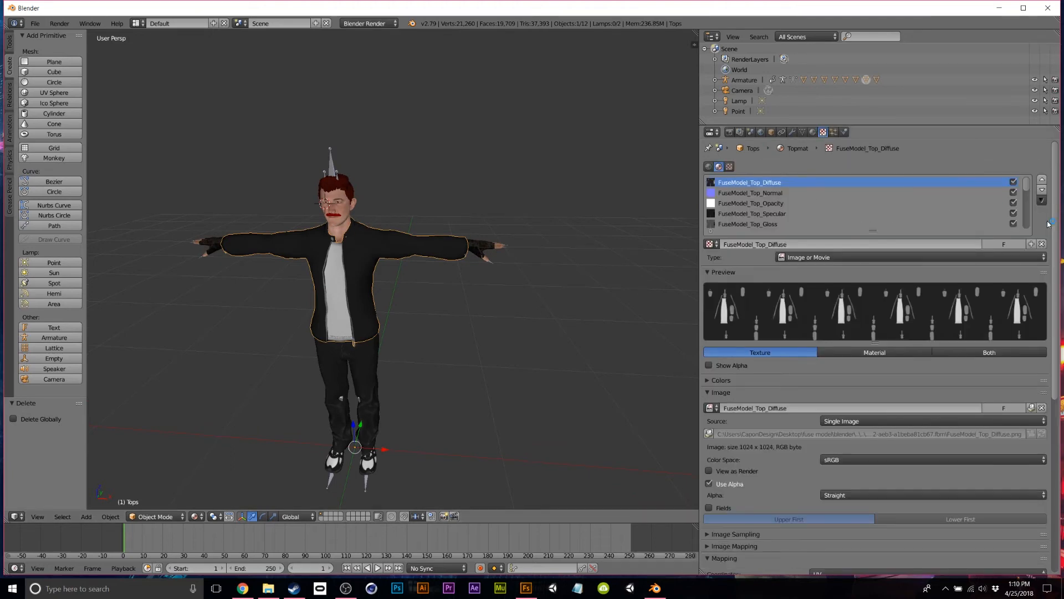
pyautogui.click(1013, 224)
pyautogui.click(1013, 213)
# Turn off the Specular and Gloss texture slots on the Body and the Bottoms.
pyautogui.rightClick(337, 217)
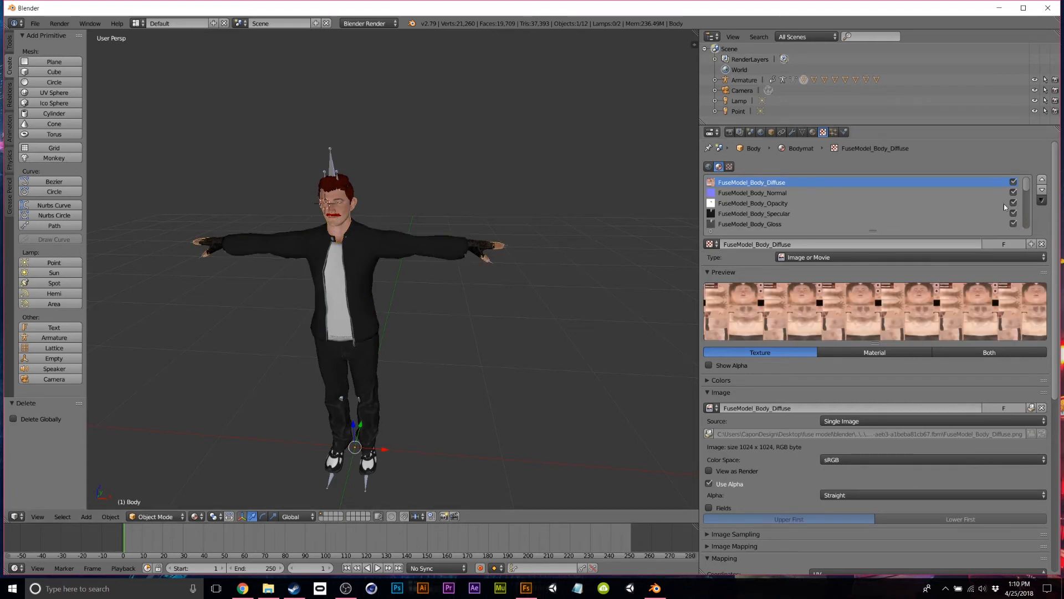
pyautogui.click(1014, 223)
pyautogui.click(1013, 213)
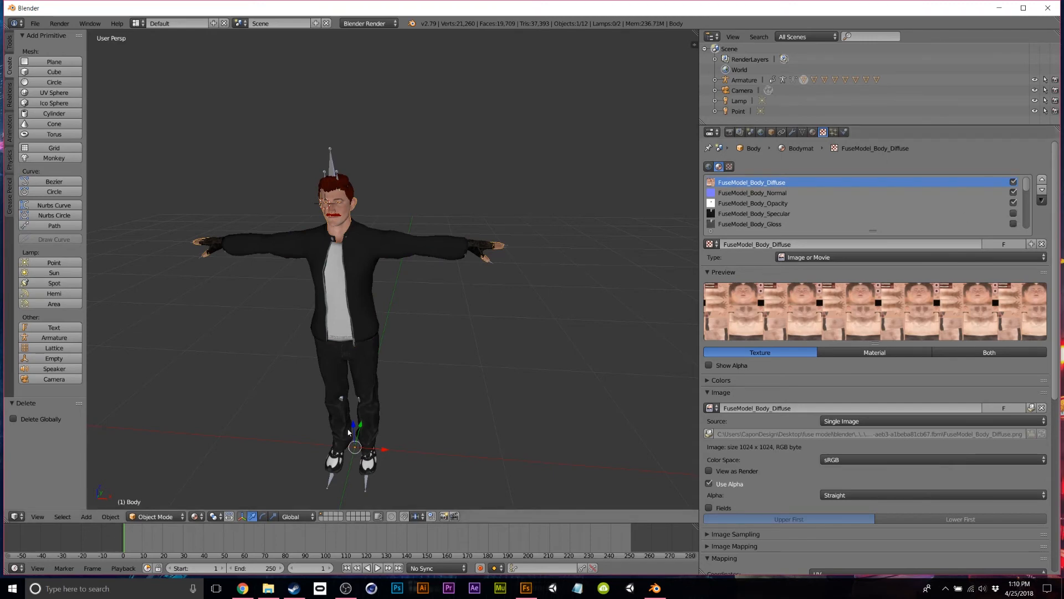
pyautogui.rightClick(357, 373)
pyautogui.click(1013, 224)
pyautogui.click(1013, 214)
# Turn off the Specular and Gloss texture slots on the Shoes and the Gloves.
pyautogui.rightClick(367, 466)
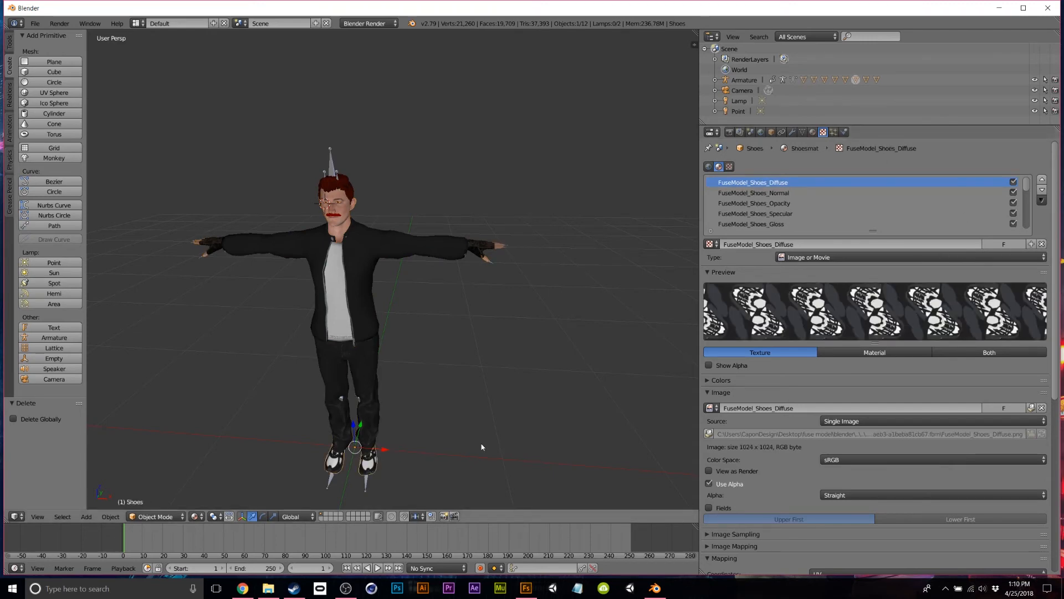
pyautogui.click(1013, 224)
pyautogui.click(1013, 214)
pyautogui.rightClick(481, 248)
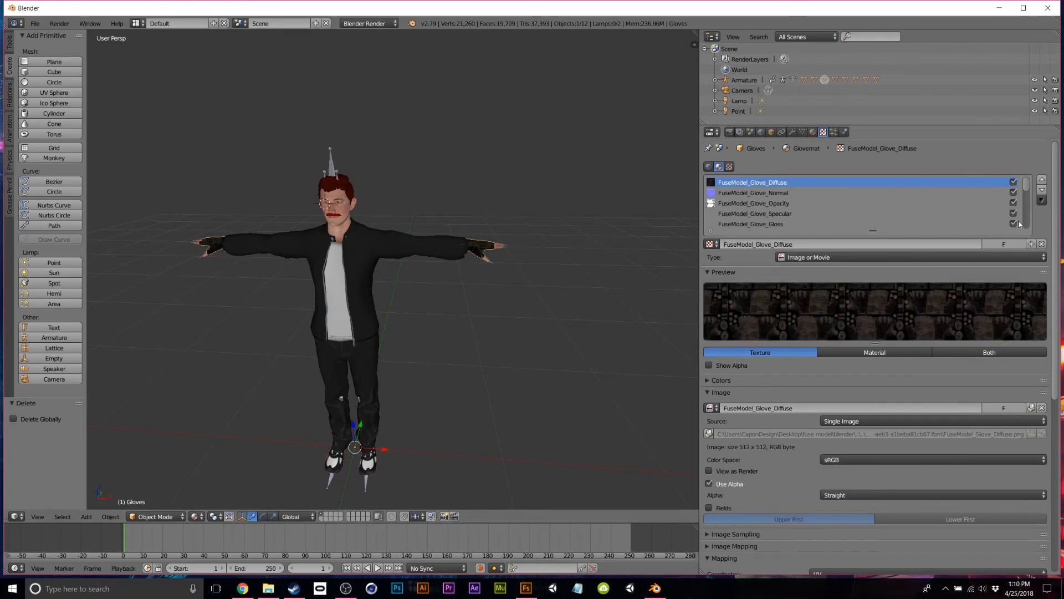
pyautogui.click(1014, 224)
pyautogui.click(1014, 213)
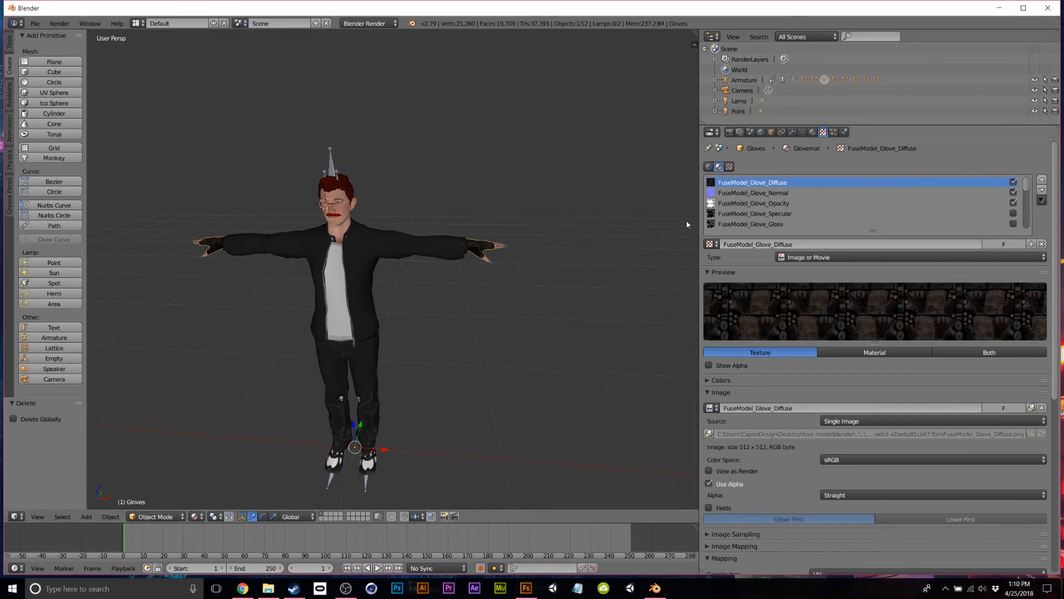
# Turn off the Specular and Gloss texture slots on the Hair.
pyautogui.rightClick(499, 250)
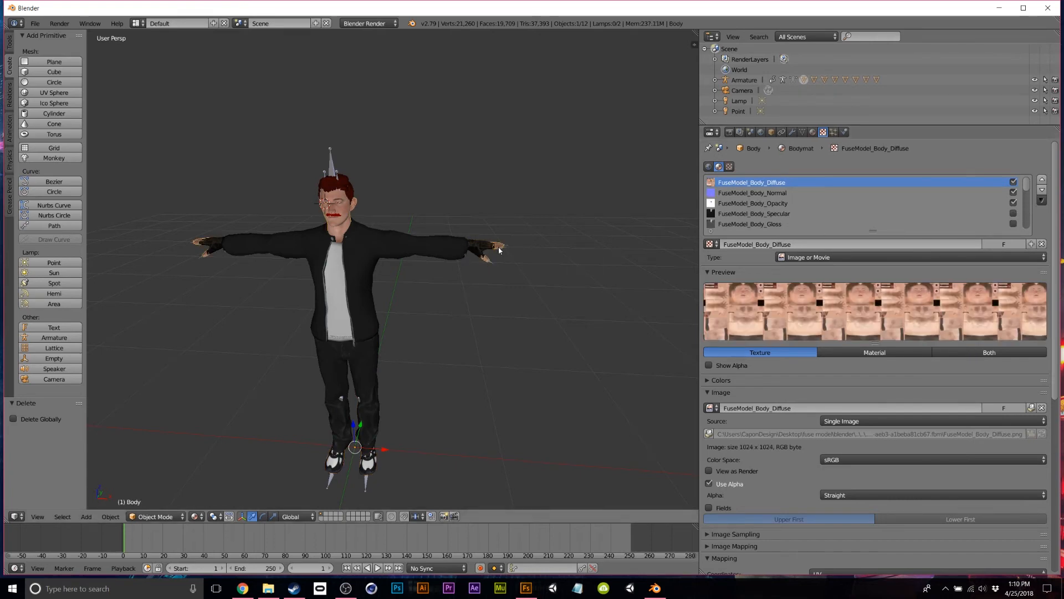
pyautogui.rightClick(330, 185)
pyautogui.click(1013, 224)
pyautogui.click(1013, 213)
pyautogui.scroll(6, 335, 227)
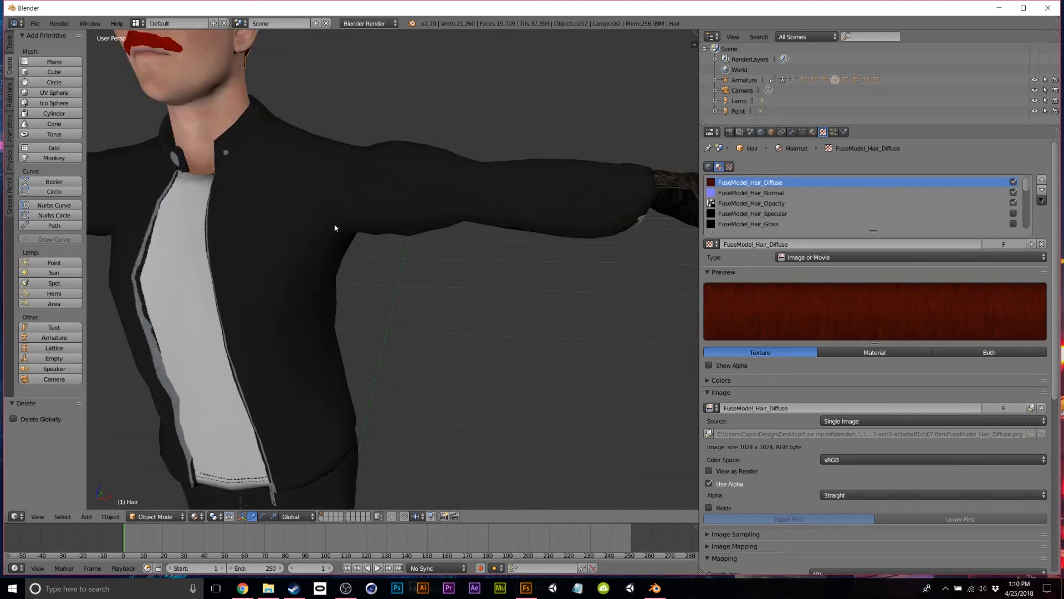
pyautogui.scroll(-6, 334, 227)
# Select the Moustaches object and orbit to view the character front-on and from above.
pyautogui.rightClick(252, 133)
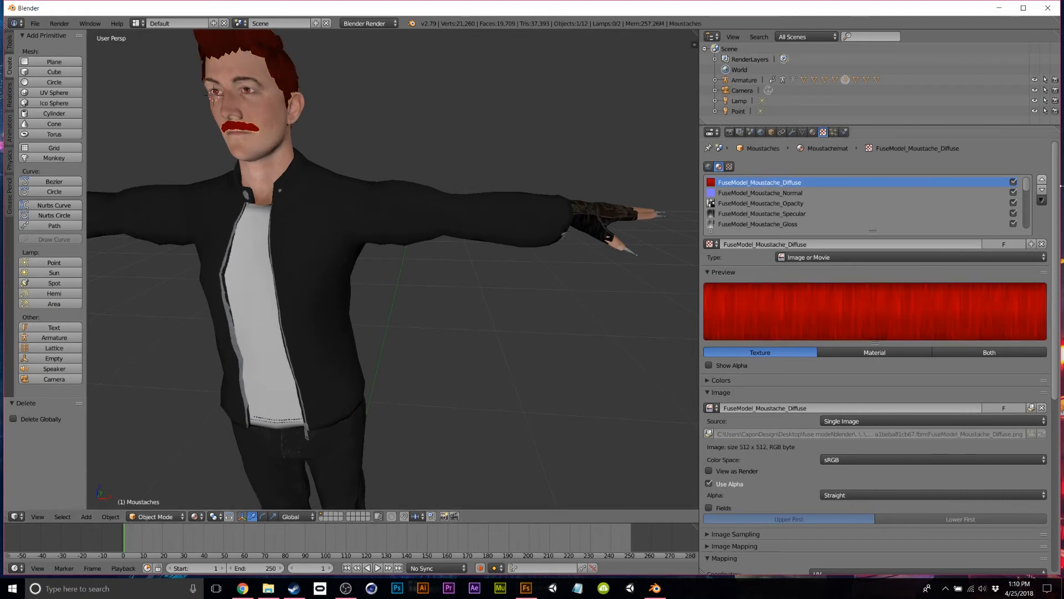
pyautogui.scroll(-3, 508, 260)
pyautogui.moveTo(508, 260); pyautogui.dragTo(408, 268, button='middle')
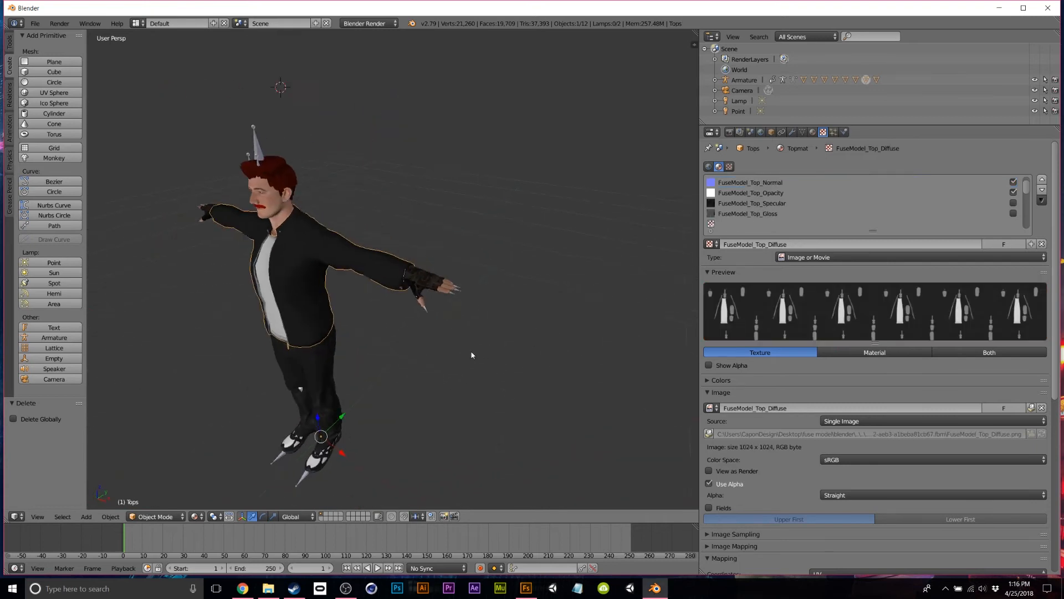
pyautogui.moveTo(472, 356); pyautogui.dragTo(475, 333, button='middle')
pyautogui.scroll(2, 425, 184)
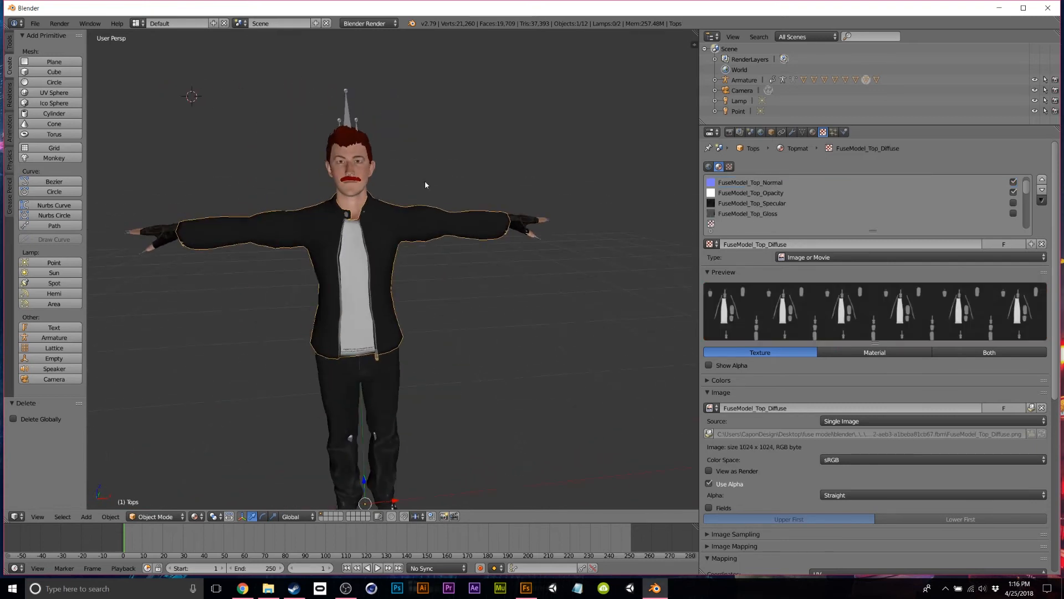
pyautogui.moveTo(458, 304); pyautogui.dragTo(471, 154, button='middle')
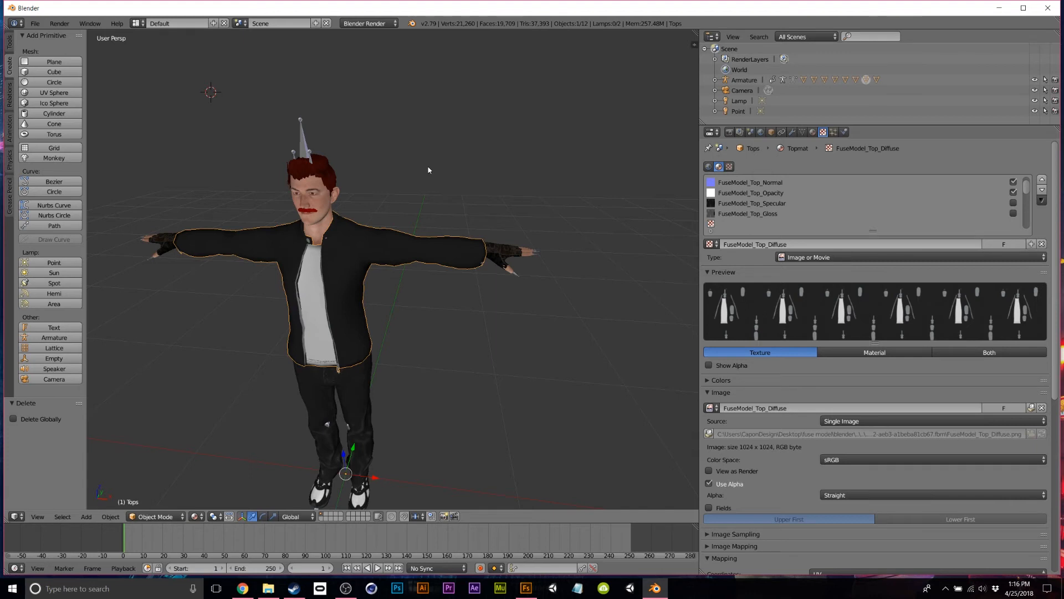
# Switch on Automatically Pack Into .blend under File > External Data.
pyautogui.click(33, 24)
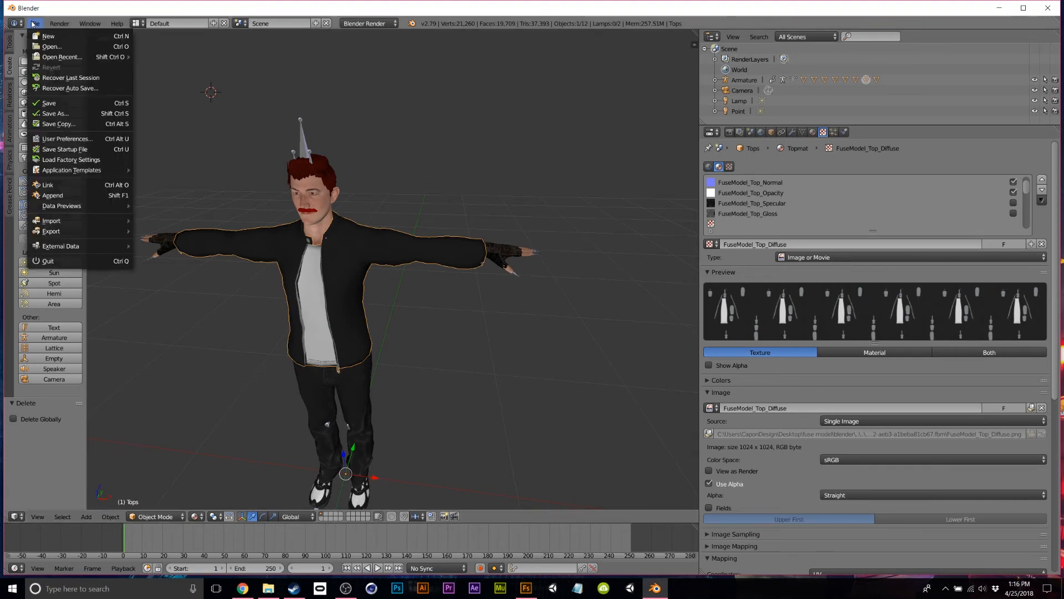
pyautogui.moveTo(120, 248)
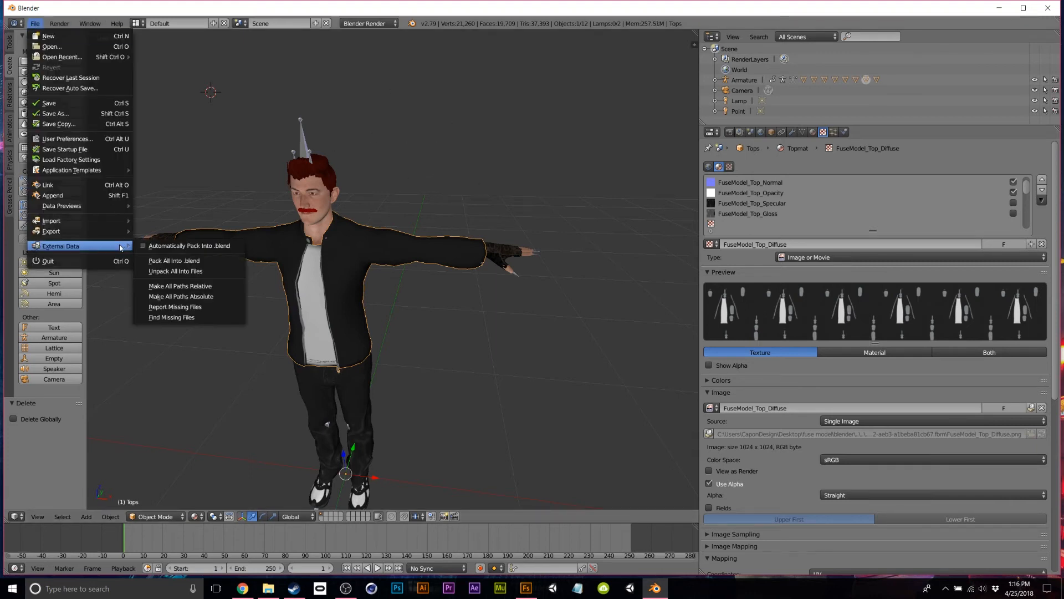
pyautogui.click(219, 246)
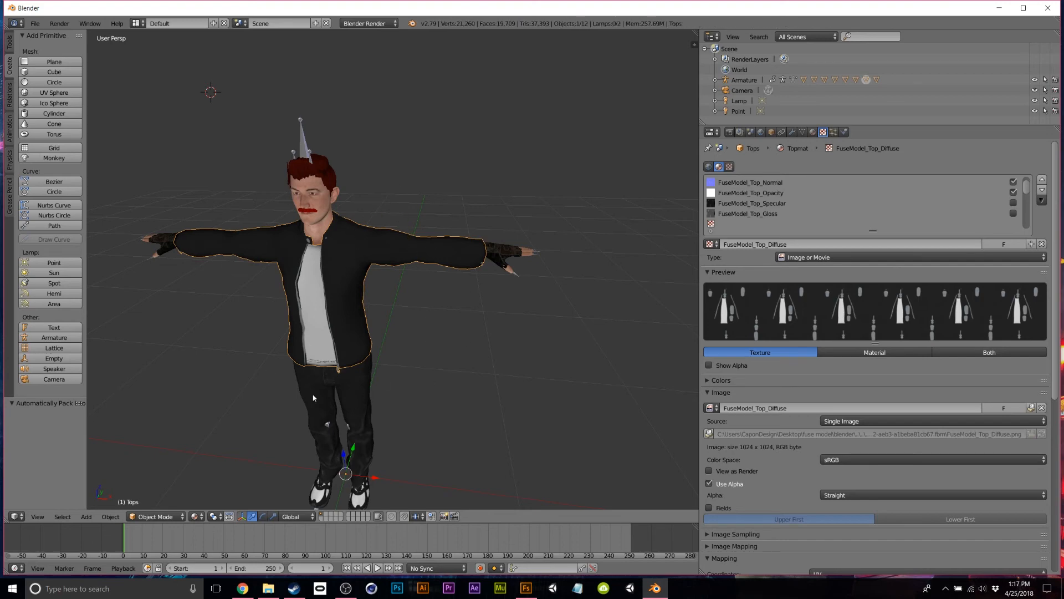
# Export the scene as FBX (untitled.fbx) into the Desktop's fuse model folder.
pyautogui.click(33, 24)
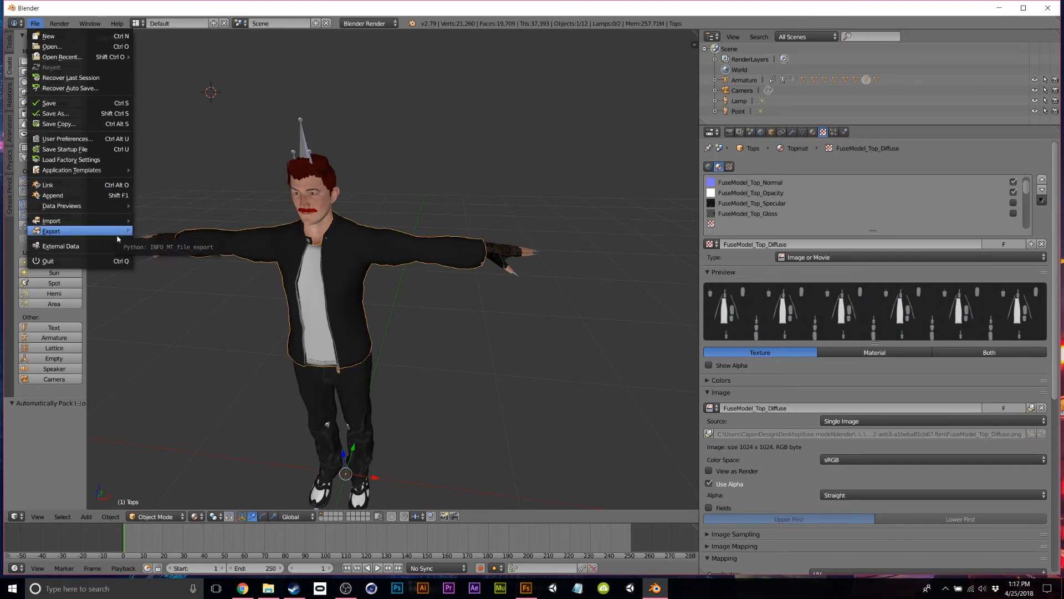
pyautogui.click(97, 235)
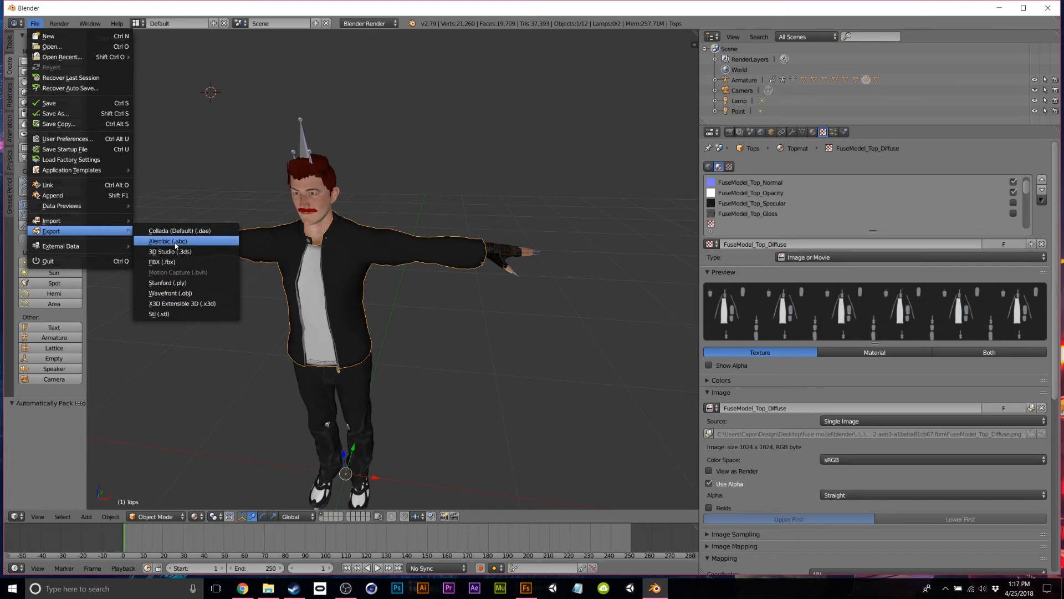
pyautogui.click(169, 262)
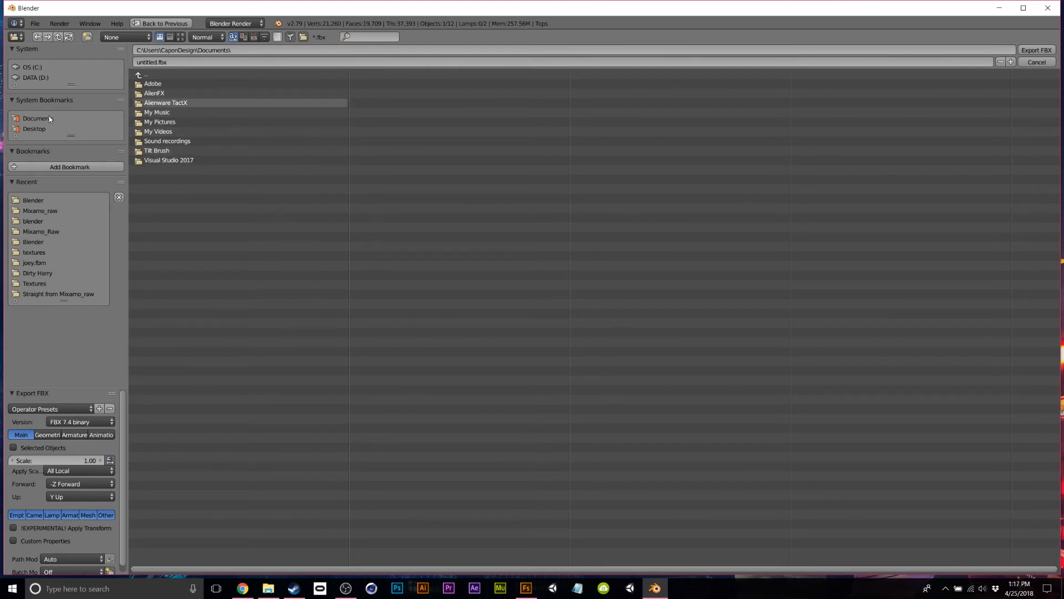
pyautogui.click(35, 129)
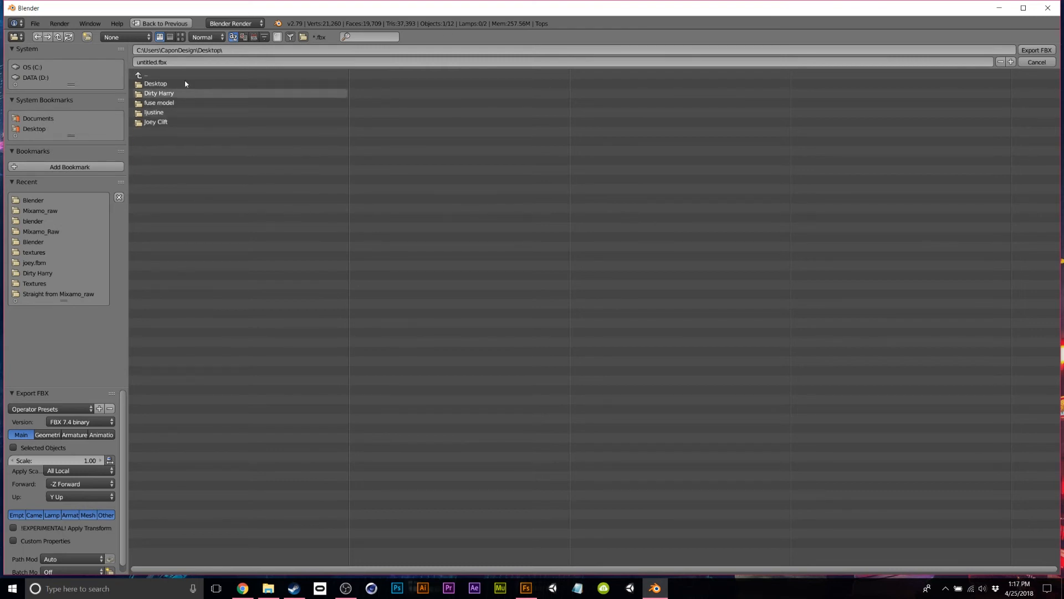
pyautogui.click(155, 103)
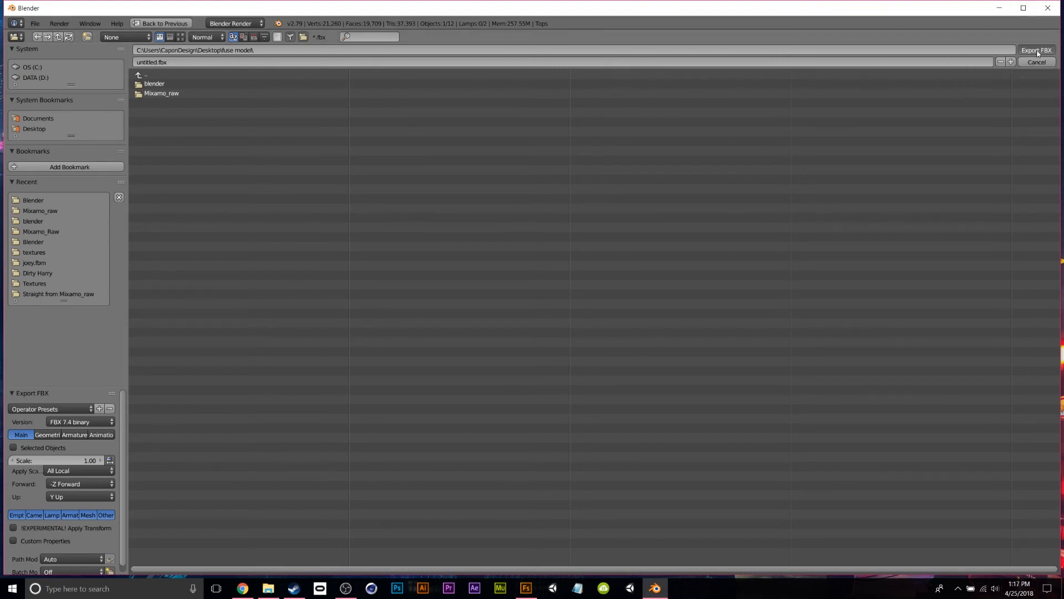
pyautogui.press('Escape')
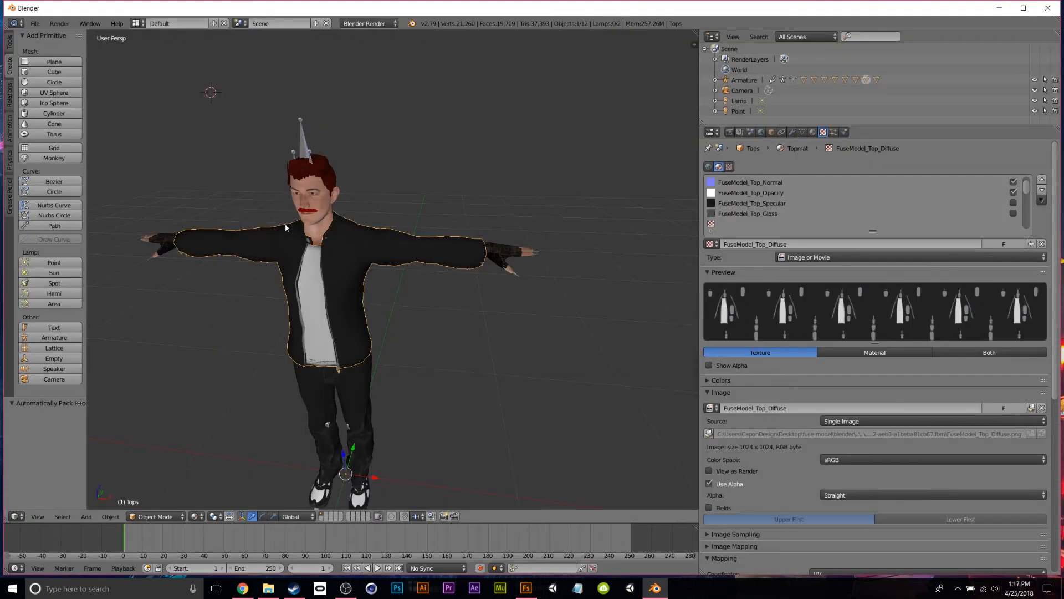
# Minimize Blender, OBS and Explorer, then launch High Fidelity from the Steam library.
pyautogui.click(999, 8)
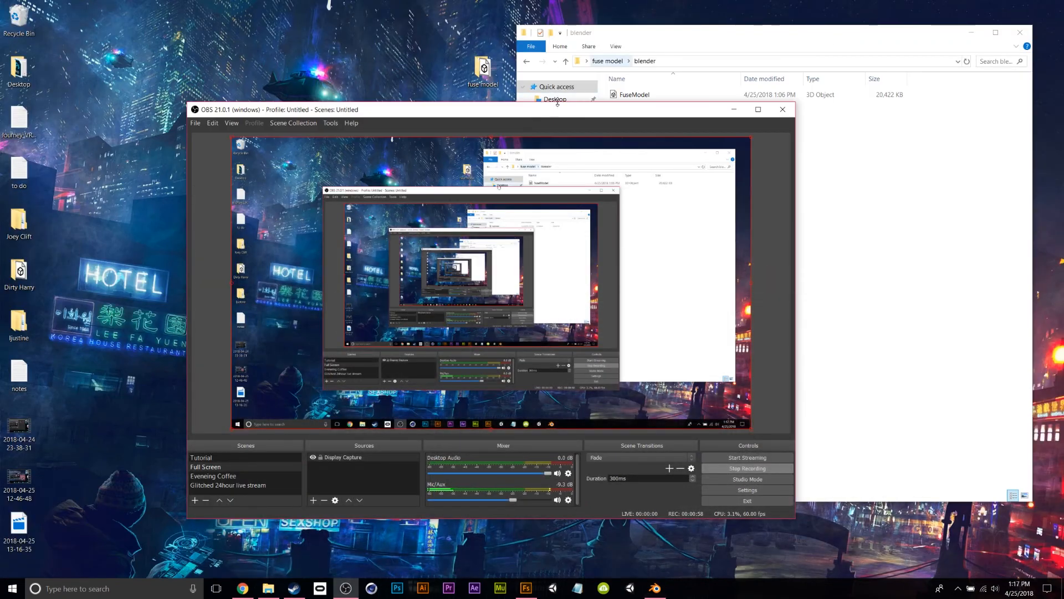
pyautogui.click(733, 109)
pyautogui.click(971, 33)
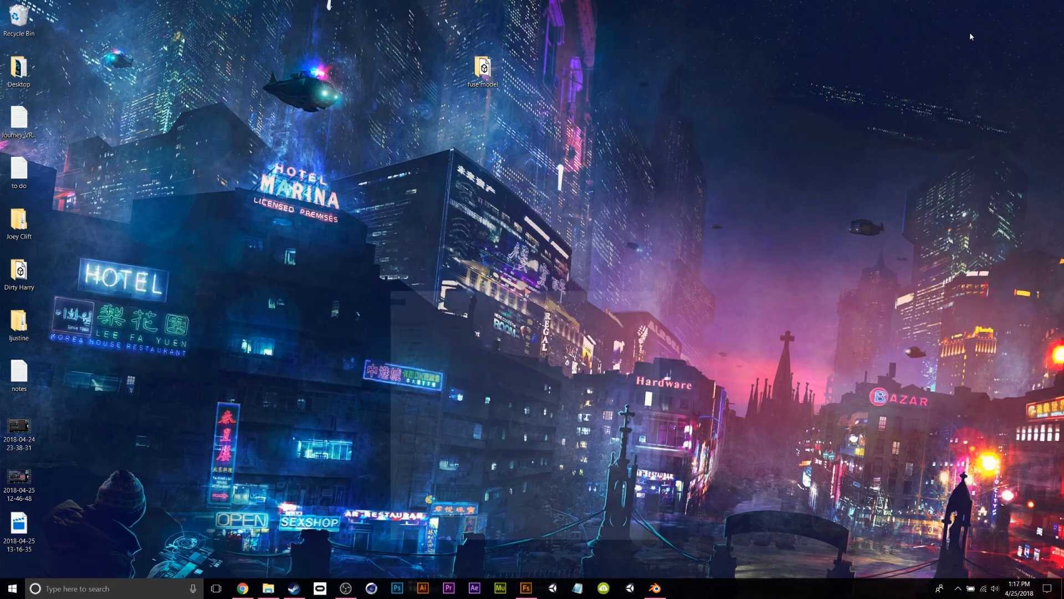
pyautogui.click(294, 588)
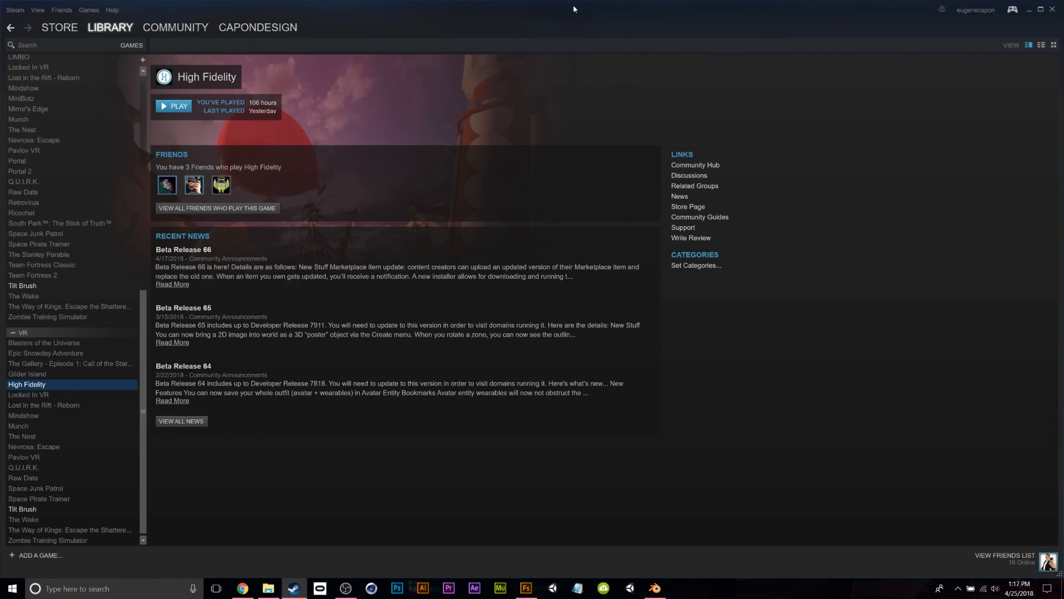
pyautogui.click(173, 107)
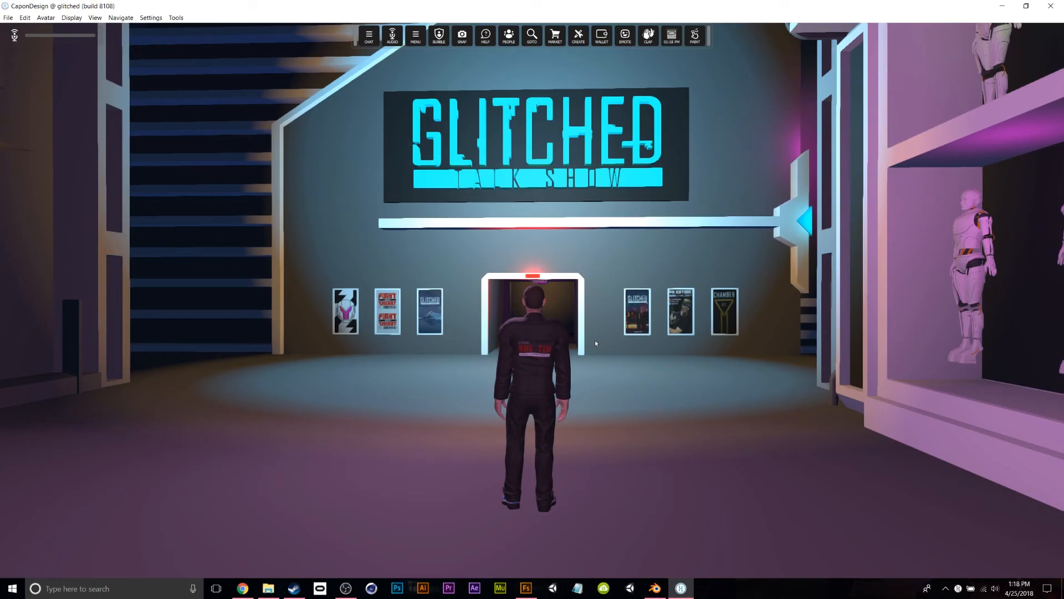
# Walk the avatar forward toward the doorway and swing the camera around it.
pyautogui.press('w')
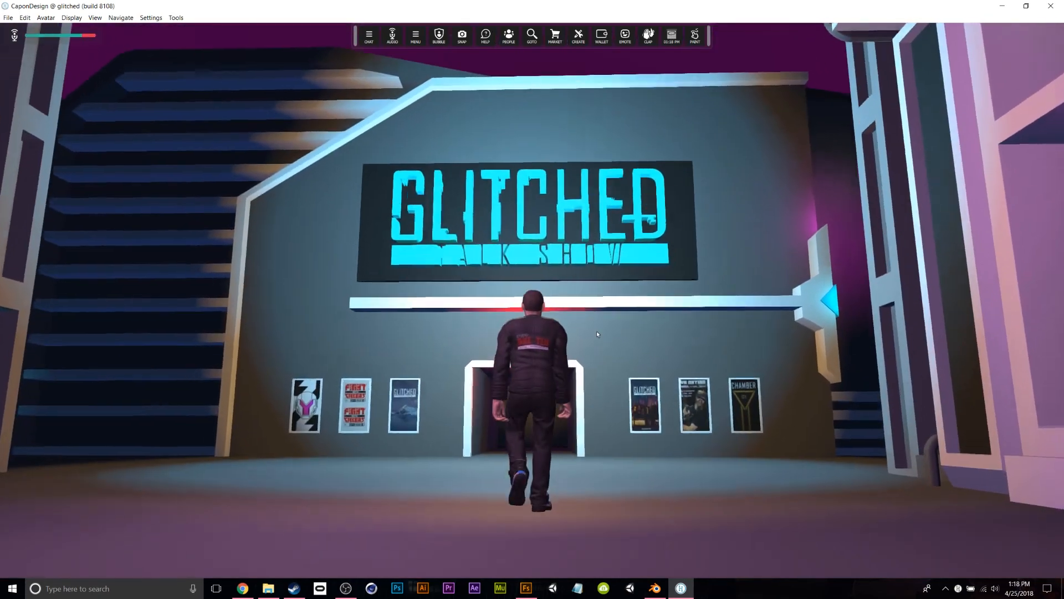
pyautogui.press('w')
pyautogui.moveTo(598, 334); pyautogui.dragTo(612, 131, button='right')
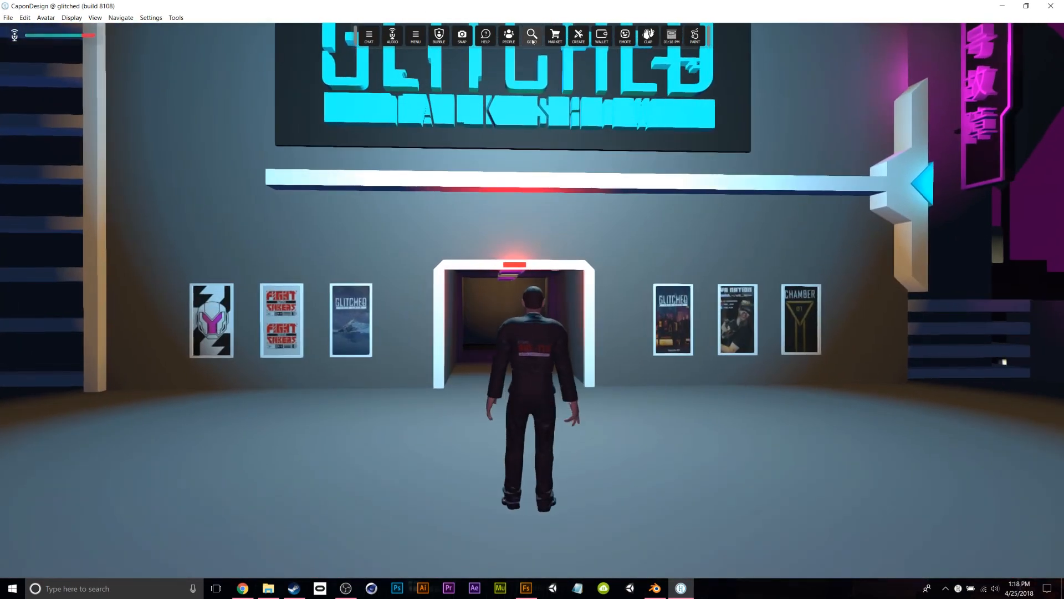
# Search 'glitc' in the place search panel, close it, and show the Edit menu.
pyautogui.click(531, 36)
pyautogui.write('glitched')
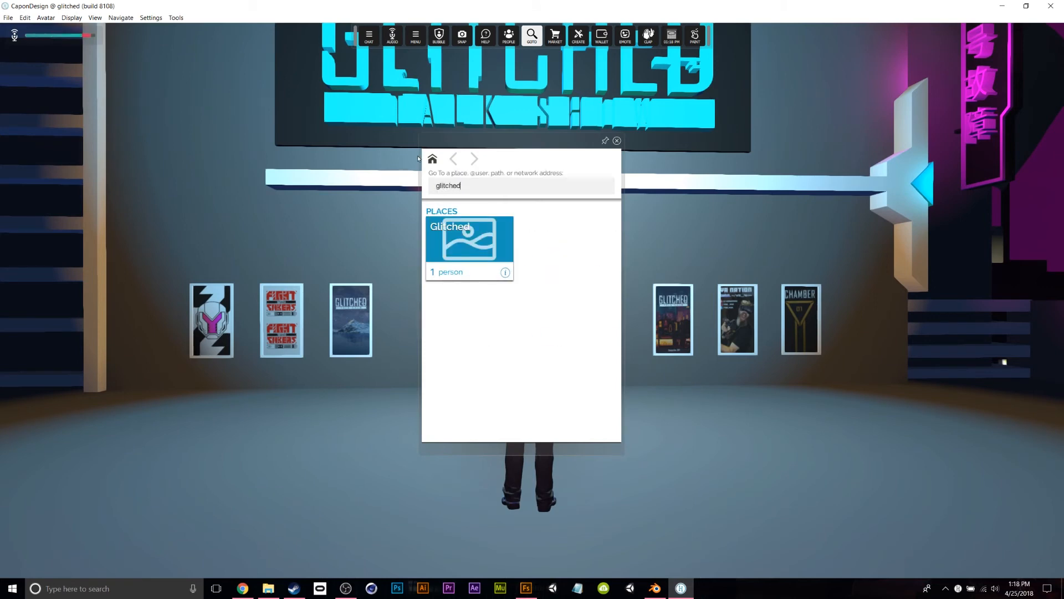
pyautogui.click(617, 140)
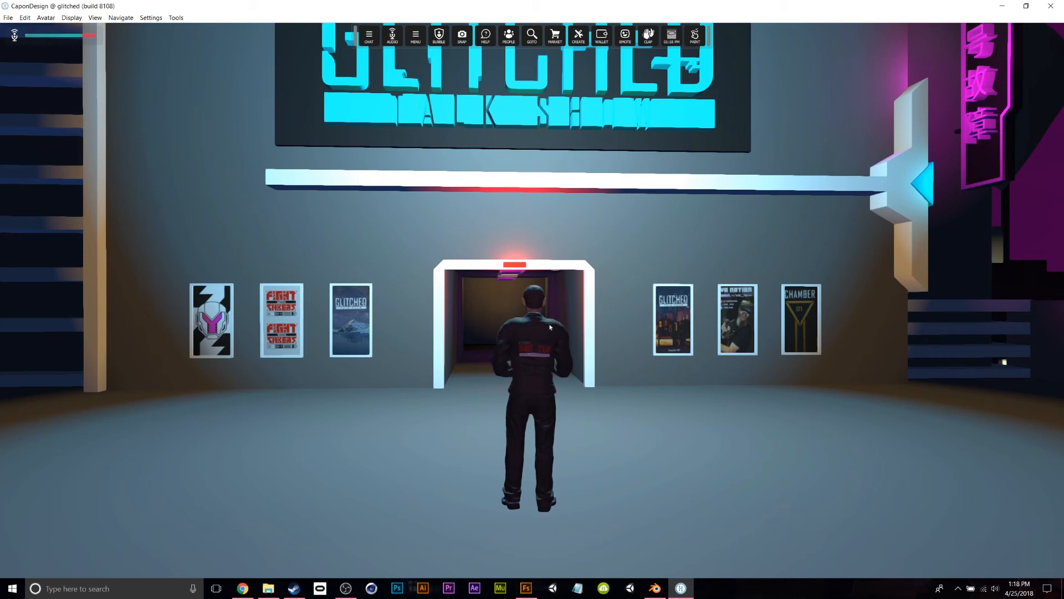
pyautogui.click(25, 18)
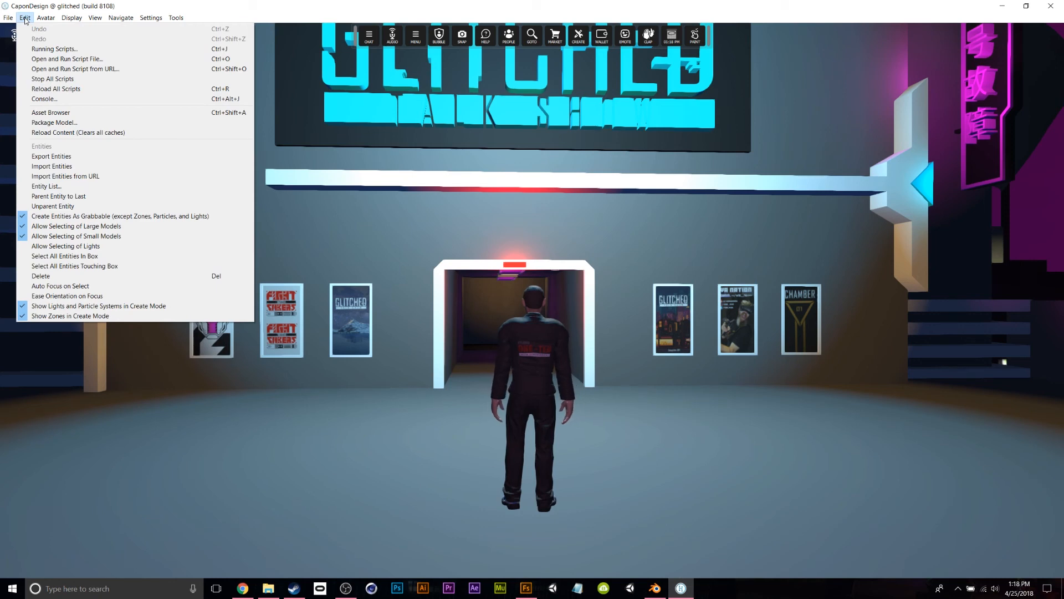
# Start Package Model and rename the untitled model file to 'fuse model' in the file picker.
pyautogui.click(55, 123)
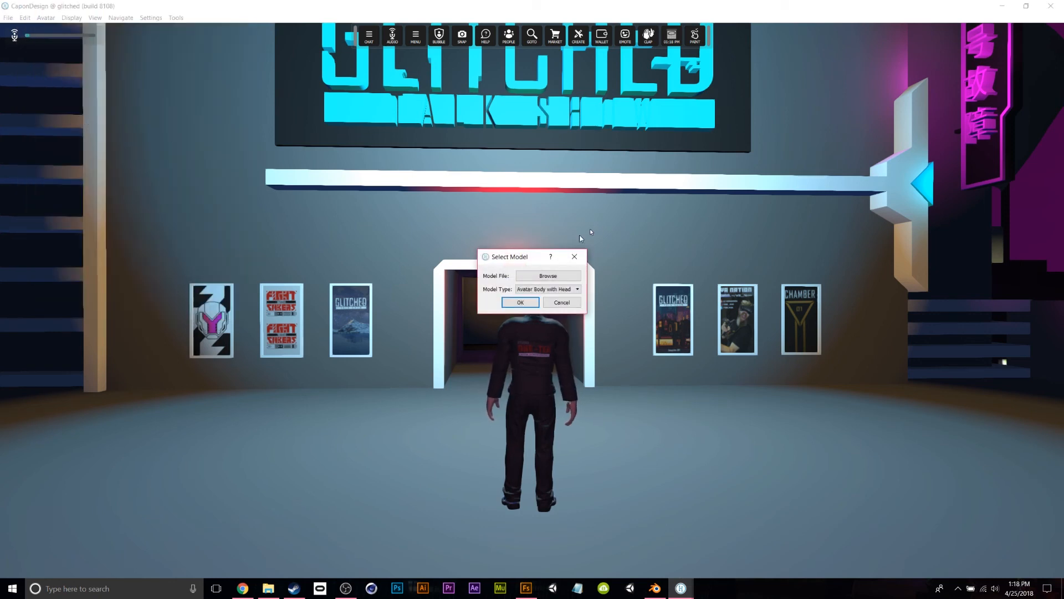
pyautogui.click(549, 275)
pyautogui.moveTo(621, 272); pyautogui.dragTo(710, 121)
pyautogui.click(684, 209)
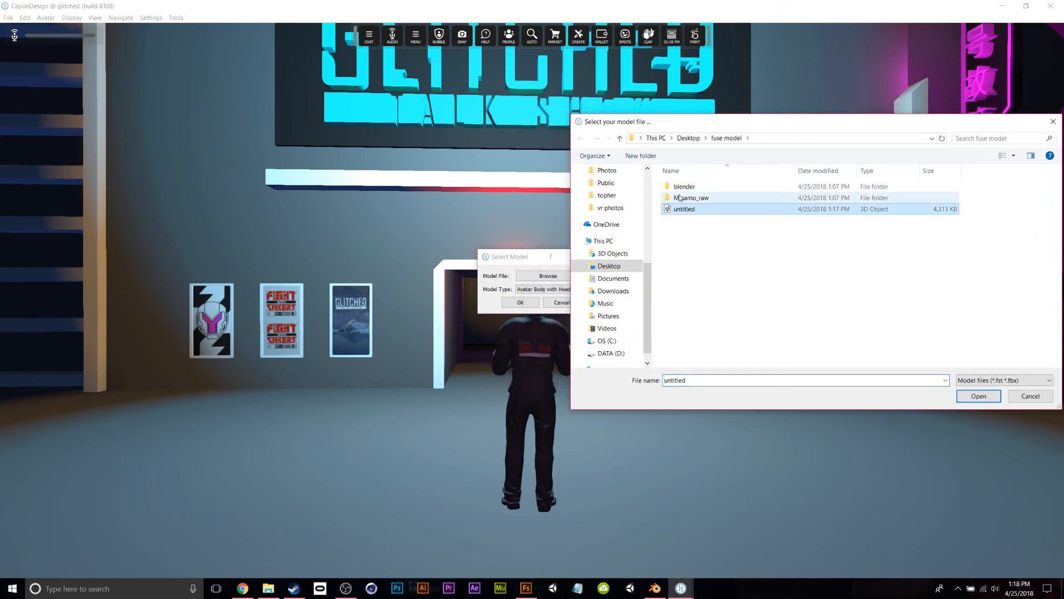
pyautogui.rightClick(692, 212)
pyautogui.click(689, 209)
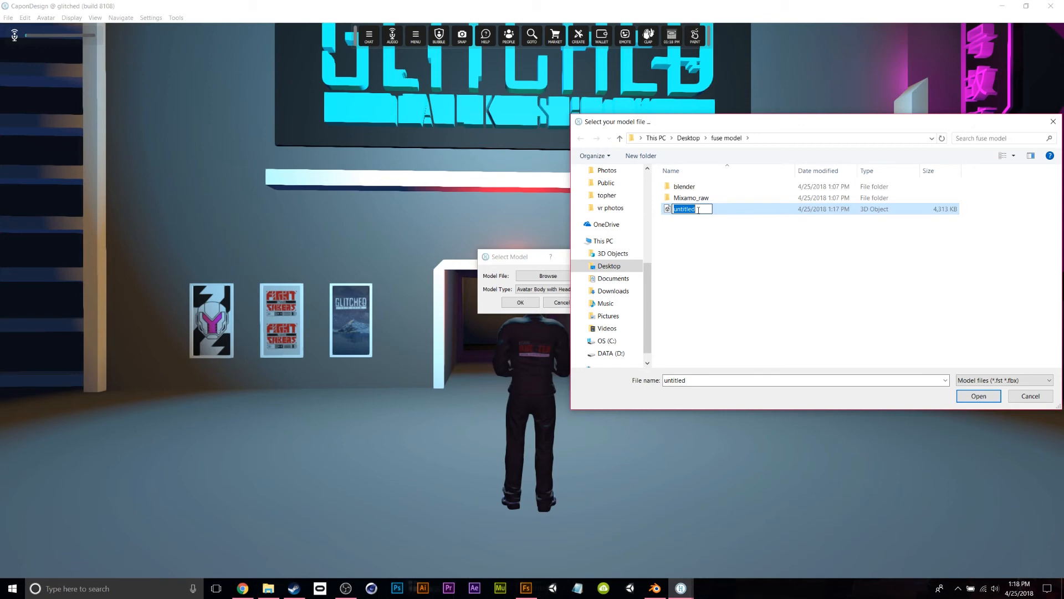
pyautogui.press('BackSpace')
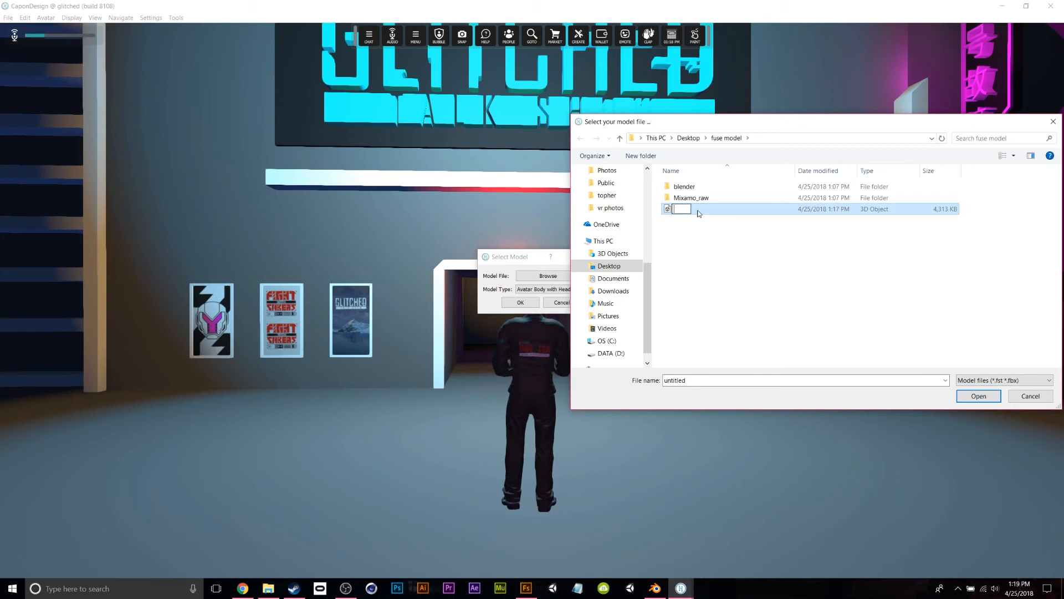
pyautogui.write('fuse mo')
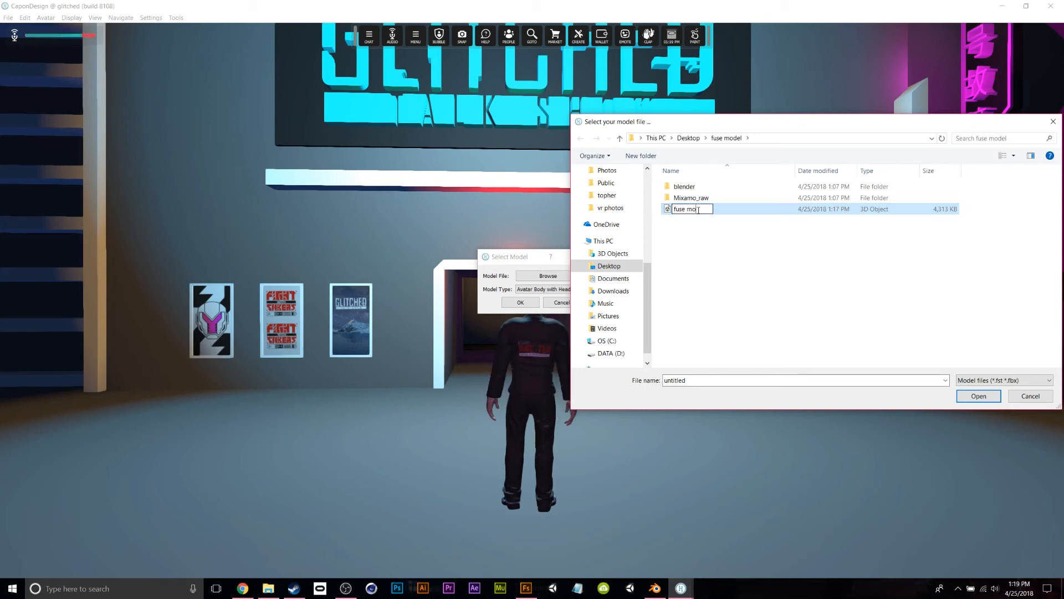
pyautogui.write('del')
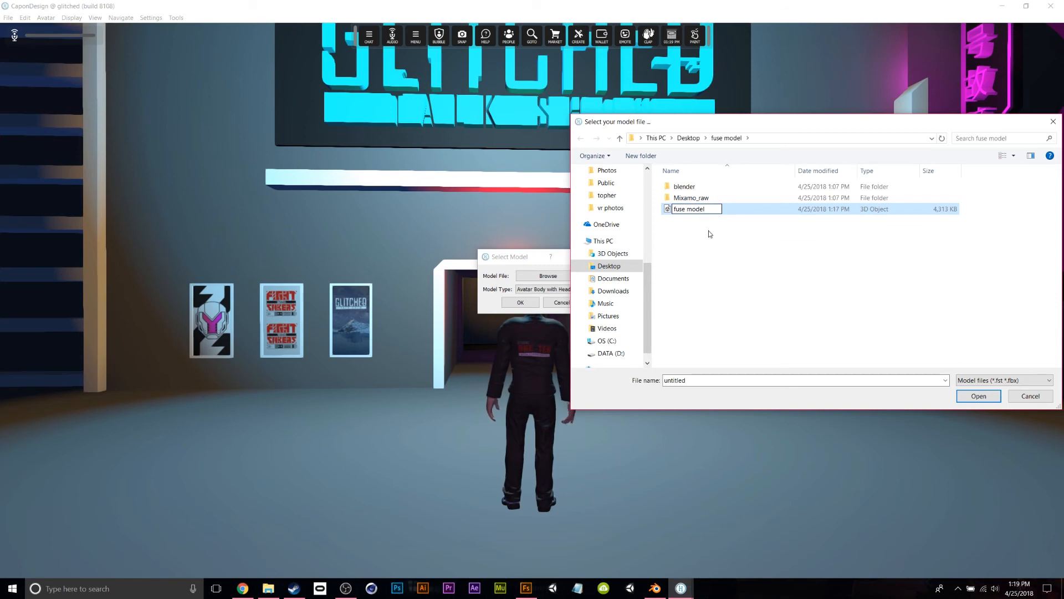
pyautogui.press('Return')
# Load the renamed fuse model file, past the file-not-found error, and confirm the avatar type.
pyautogui.click(979, 395)
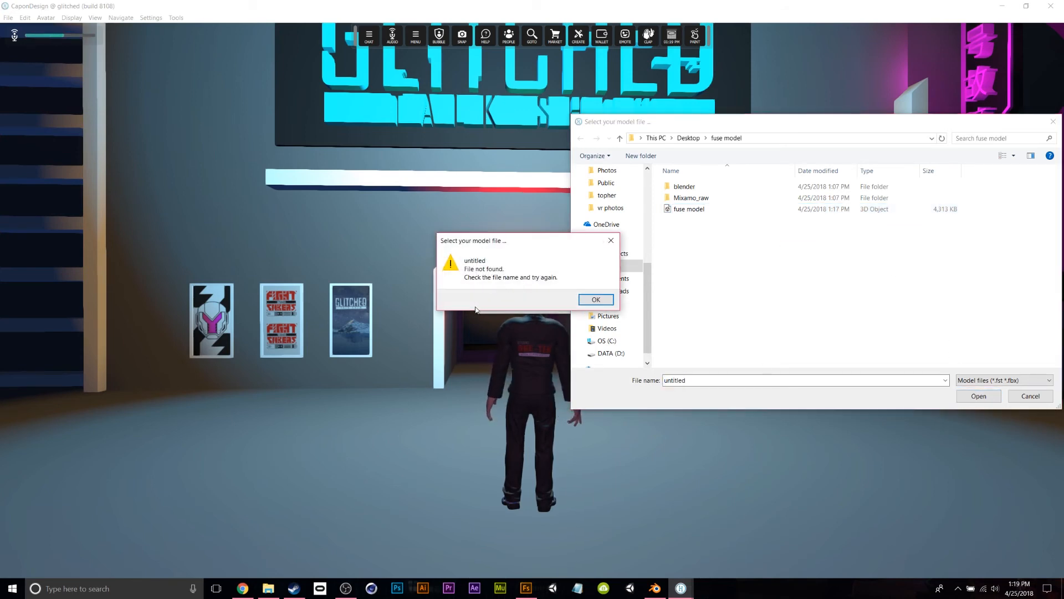
pyautogui.click(596, 299)
pyautogui.click(718, 209)
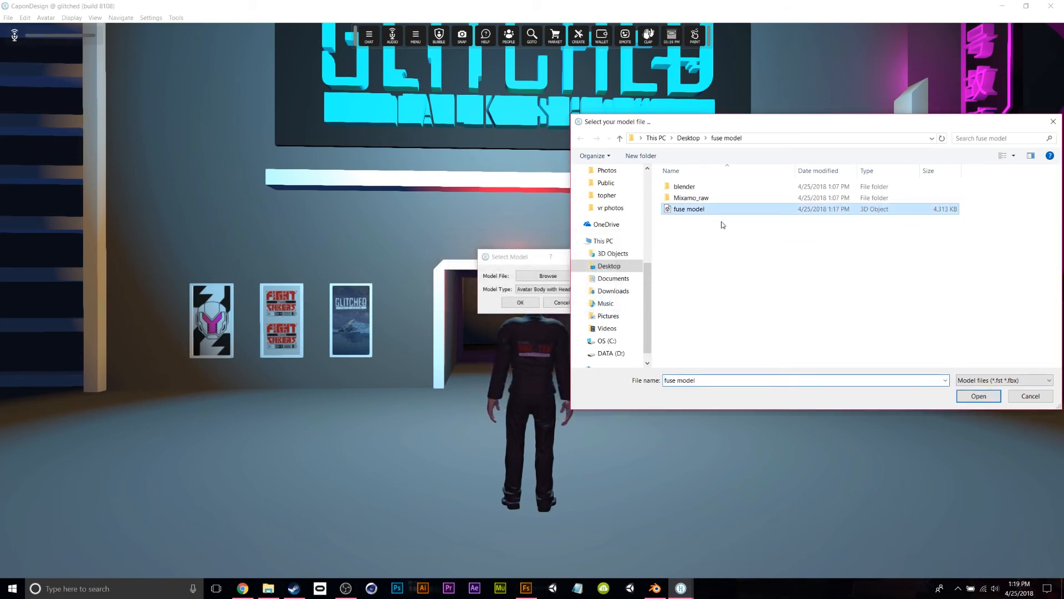
pyautogui.click(977, 398)
pyautogui.click(520, 302)
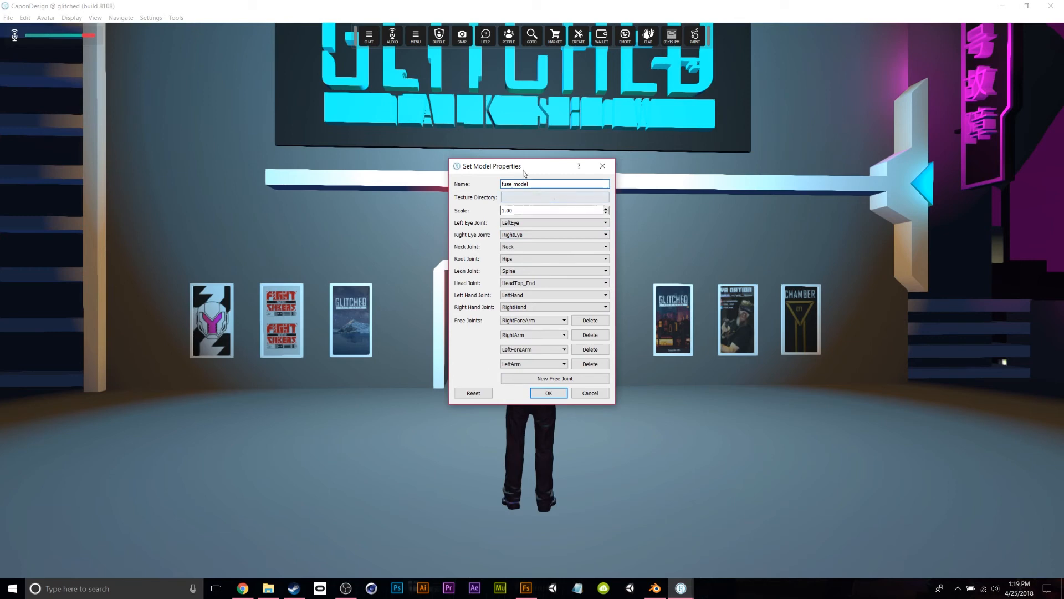
# Accept fuse model's properties, dismiss the missing-textures warning, and minimize High Fidelity.
pyautogui.moveTo(522, 170); pyautogui.dragTo(675, 168)
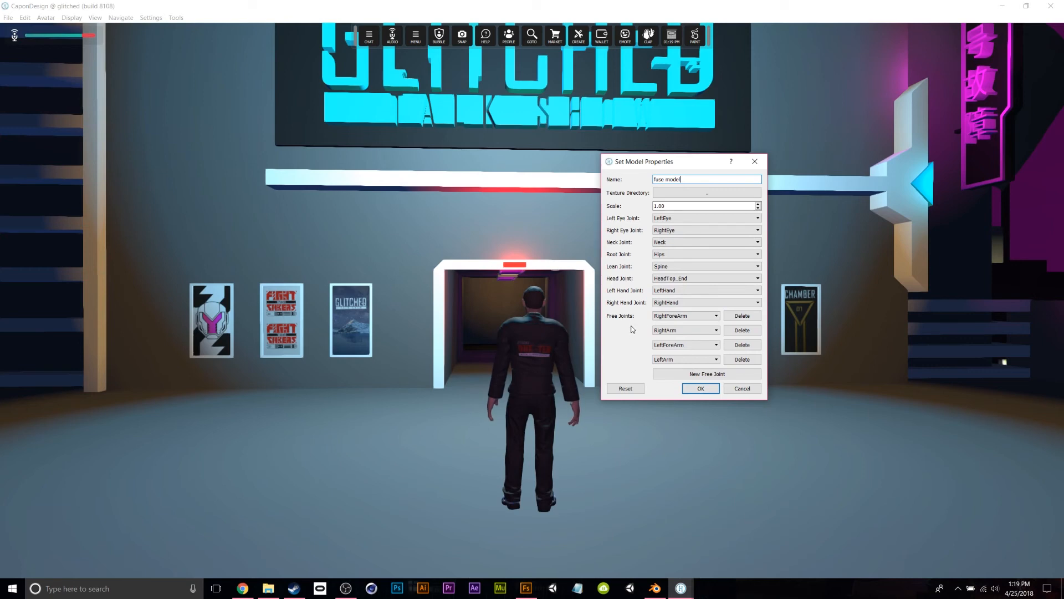
pyautogui.click(701, 388)
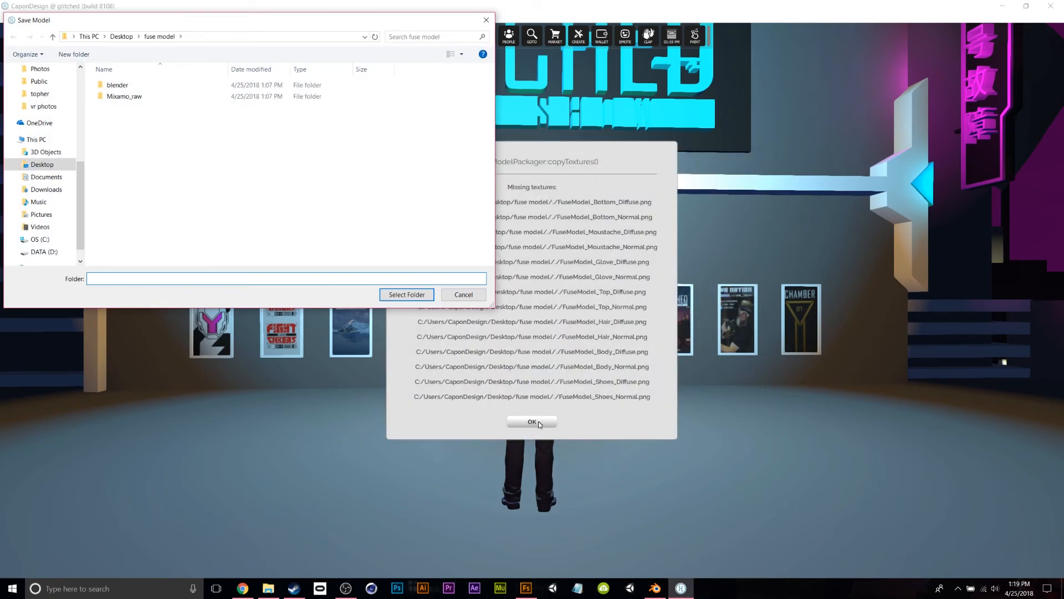
pyautogui.click(532, 423)
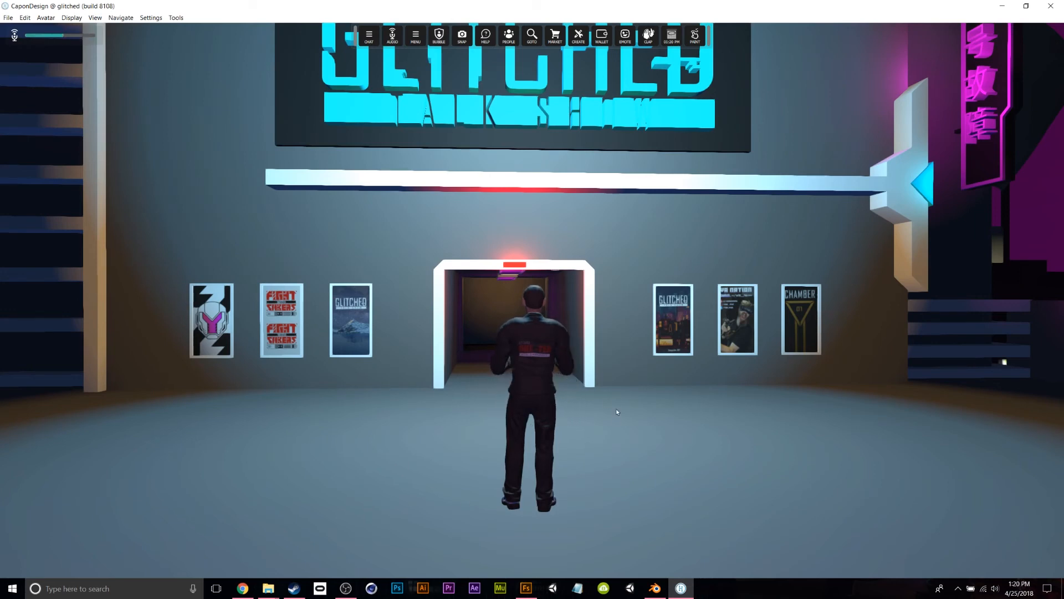
pyautogui.click(1002, 6)
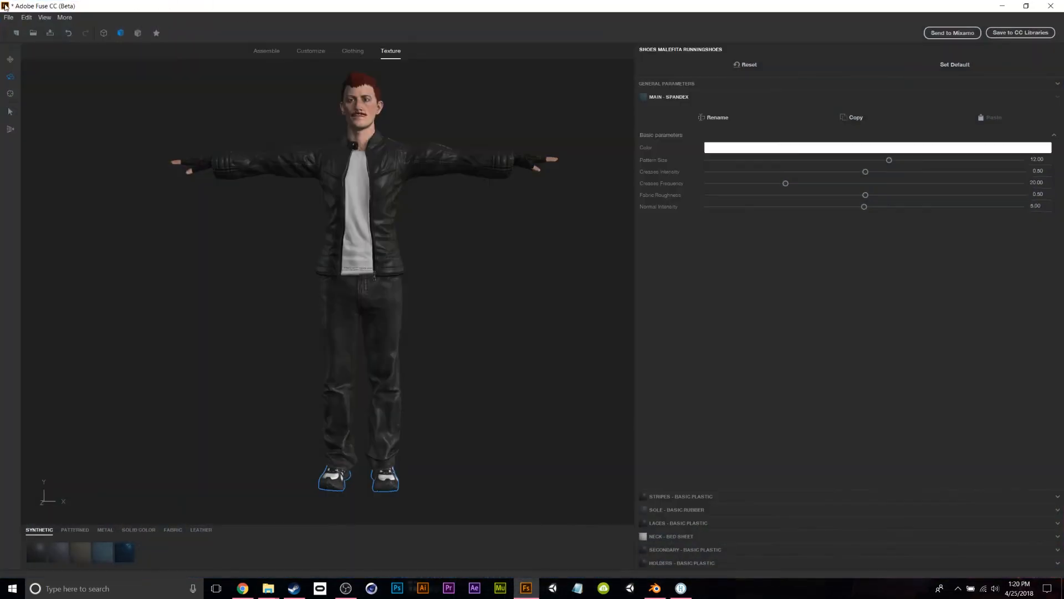
# Open Export Textures and browse to the Desktop's fuse model folder as the destination.
pyautogui.click(8, 17)
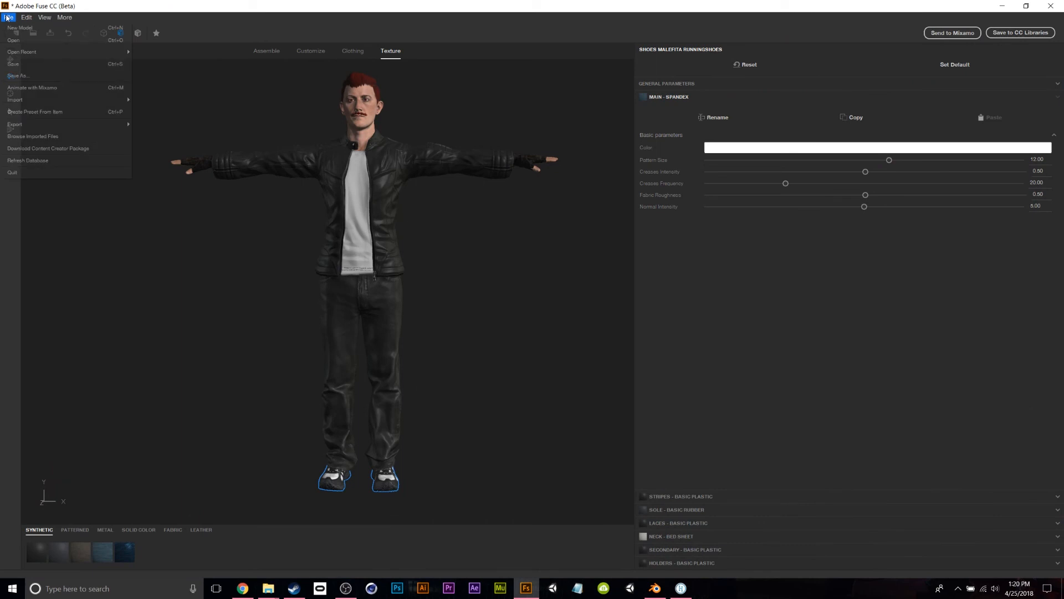
pyautogui.moveTo(48, 125)
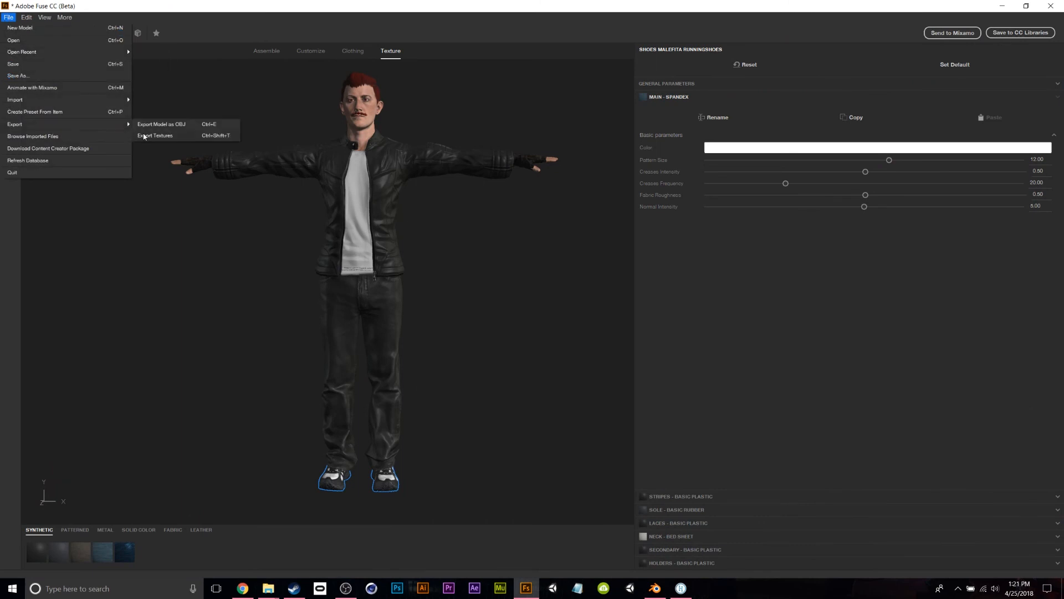
pyautogui.click(186, 137)
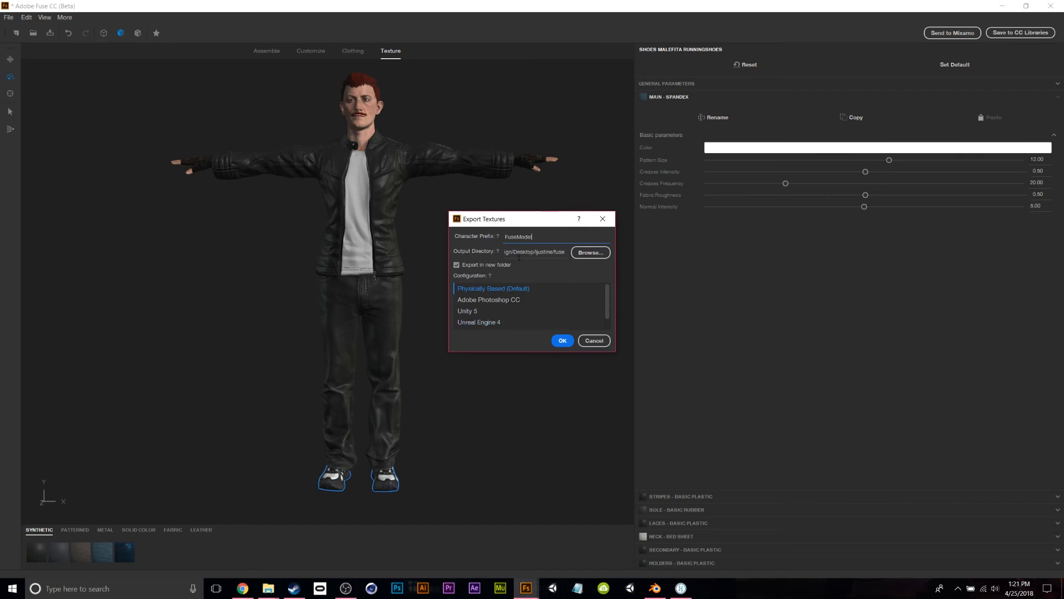
pyautogui.click(590, 253)
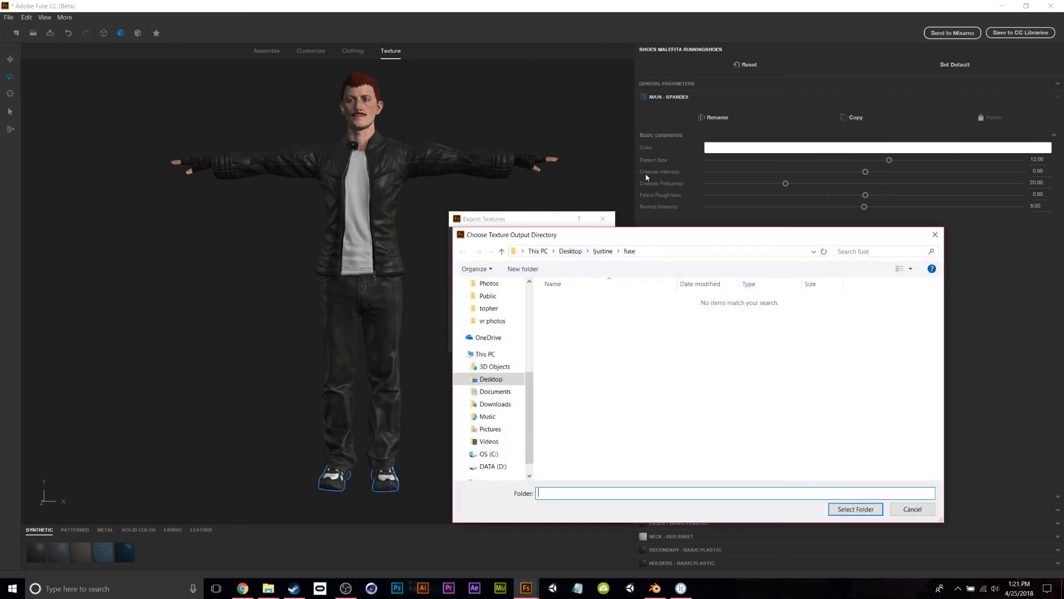
pyautogui.scroll(5, 492, 406)
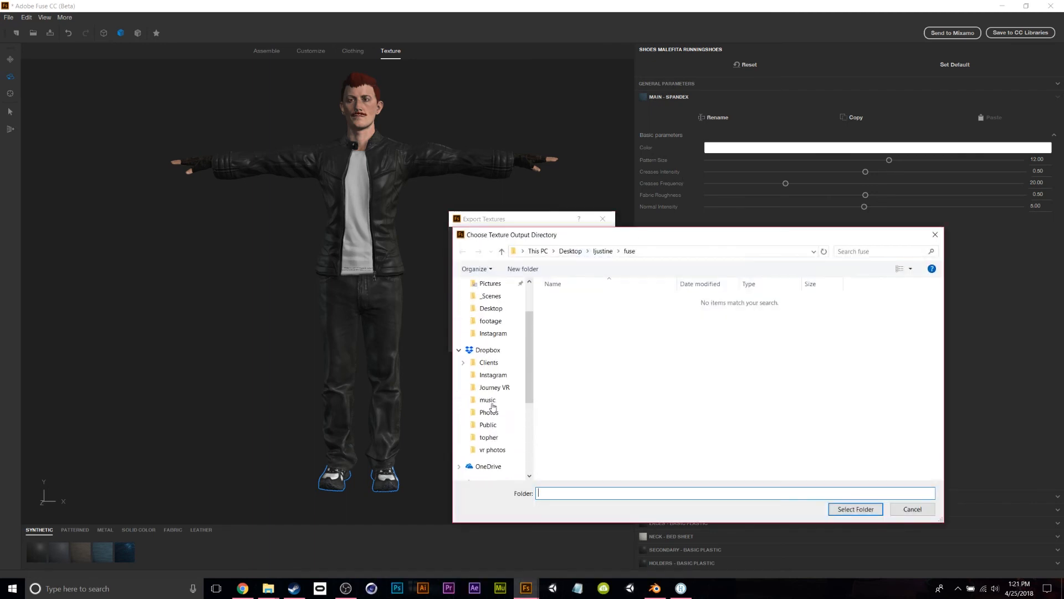
pyautogui.click(492, 305)
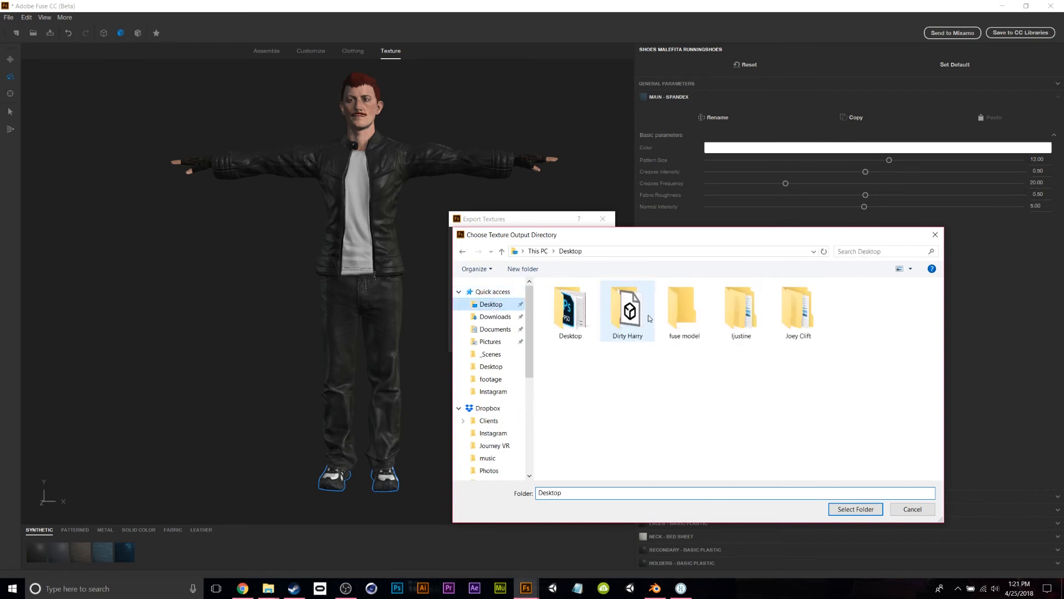
pyautogui.click(687, 310)
pyautogui.doubleClick(687, 311)
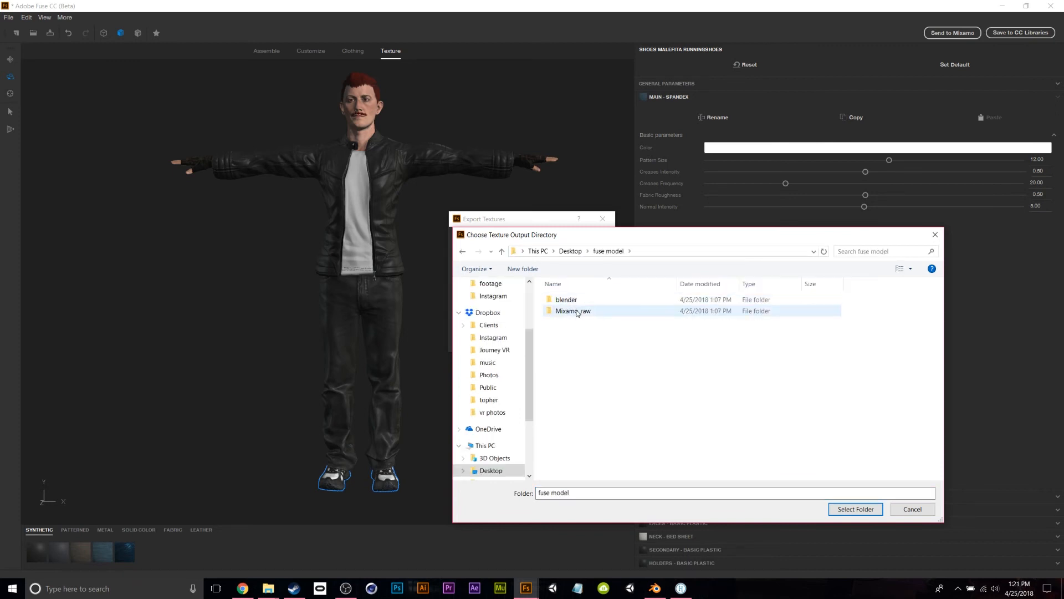
# Create an 'export' folder in fuse model and export the textures there with the FuseModel prefix.
pyautogui.rightClick(560, 372)
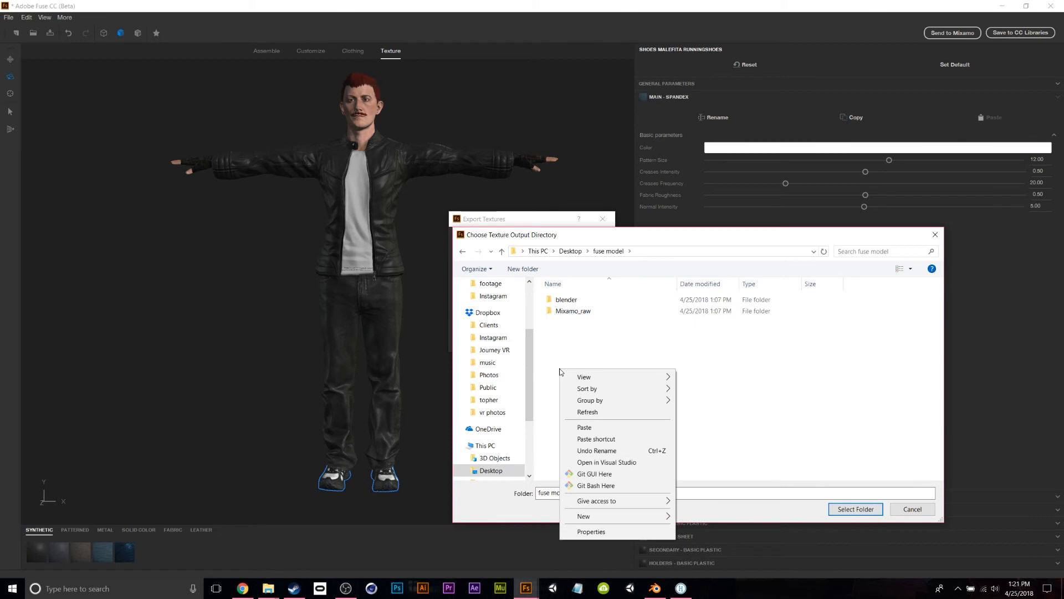
pyautogui.moveTo(609, 516)
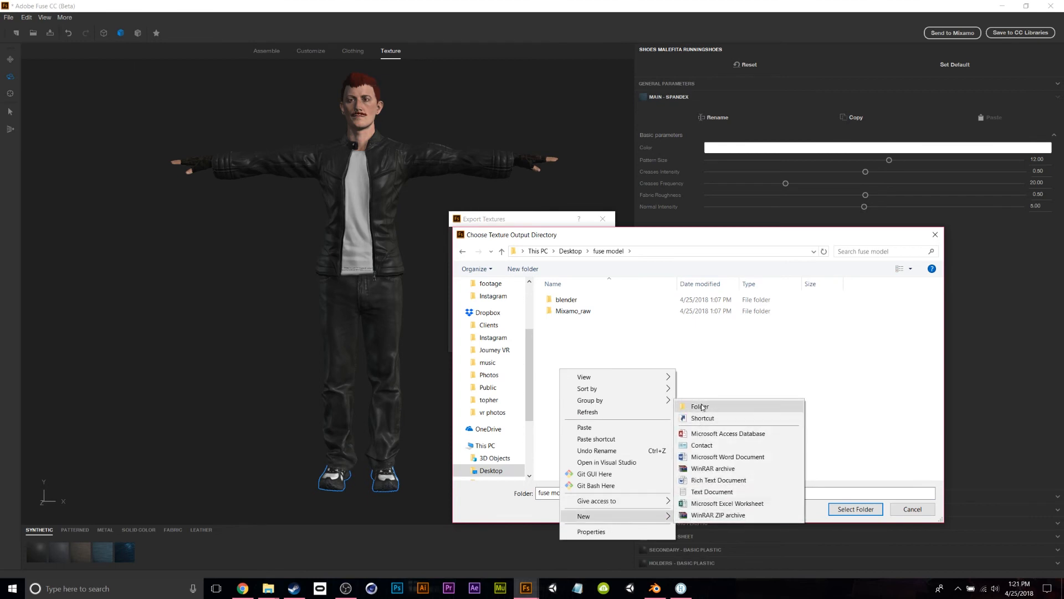
pyautogui.click(701, 407)
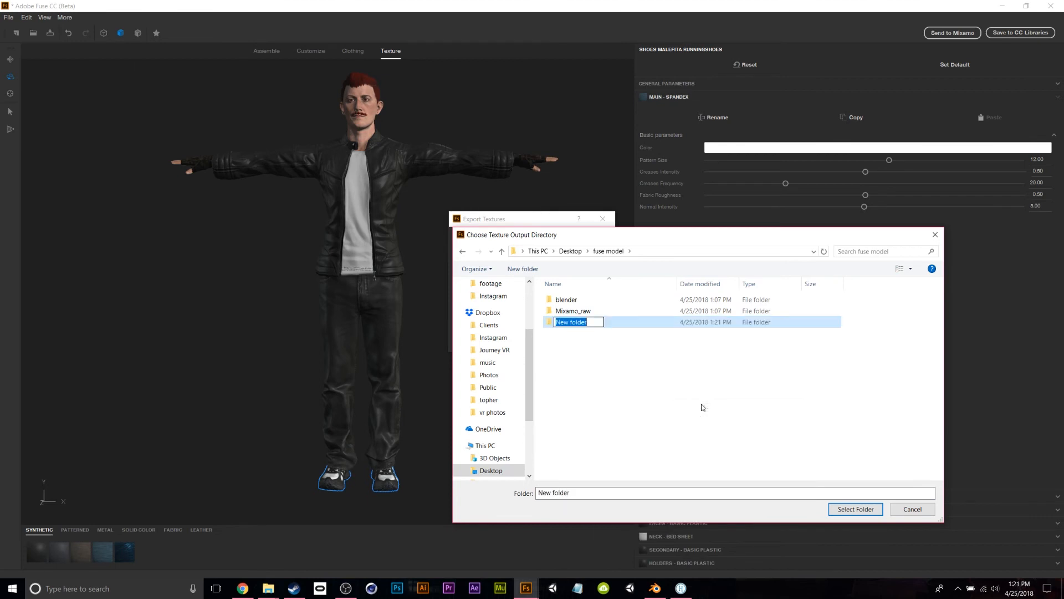
pyautogui.press('BackSpace')
pyautogui.press('Return')
pyautogui.press('Return')
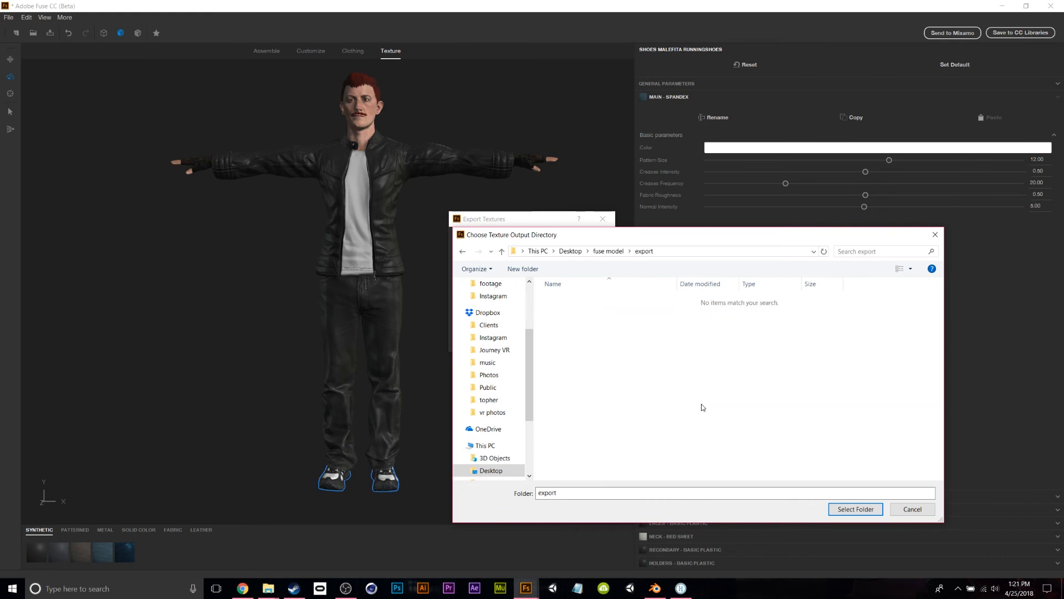
pyautogui.click(856, 509)
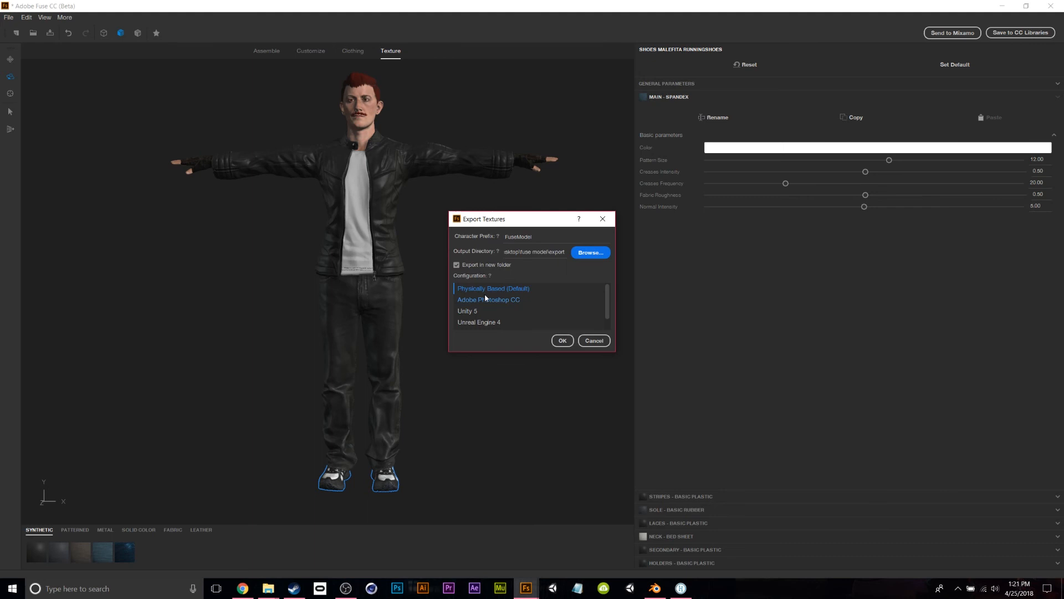
pyautogui.click(562, 342)
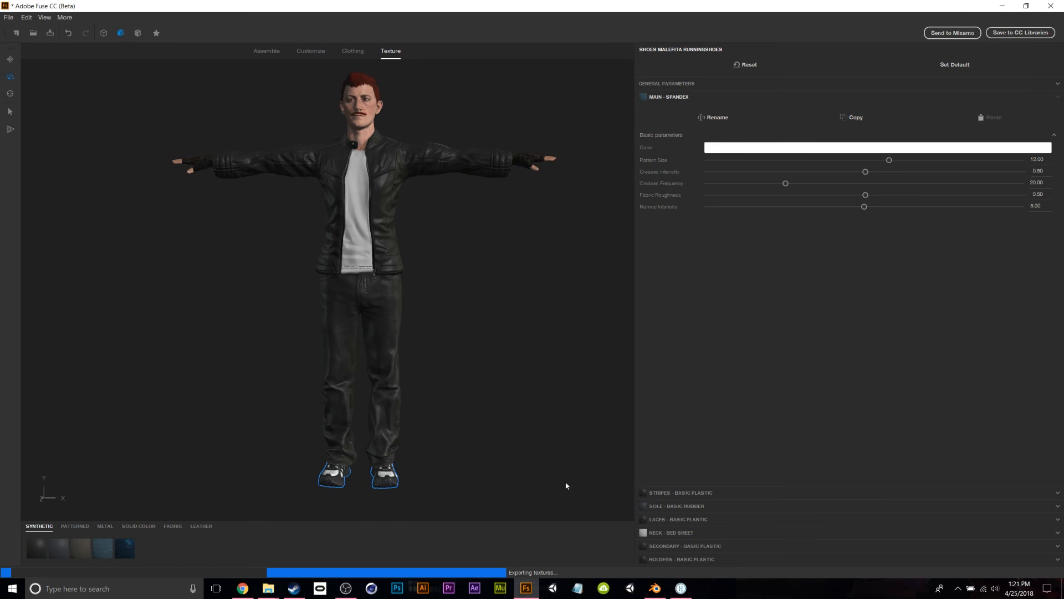
pyautogui.click(1002, 6)
# Copy all 35 texture images from the export\FuseModel folder.
pyautogui.doubleClick(331, 138)
pyautogui.doubleClick(335, 123)
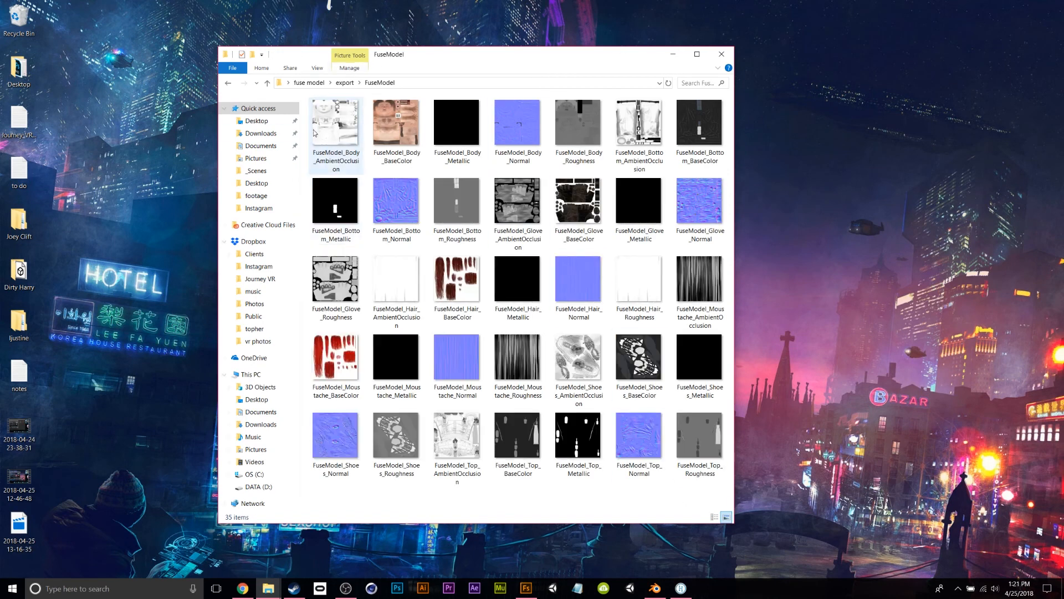
pyautogui.moveTo(315, 509); pyautogui.dragTo(681, 138)
pyautogui.rightClick(681, 137)
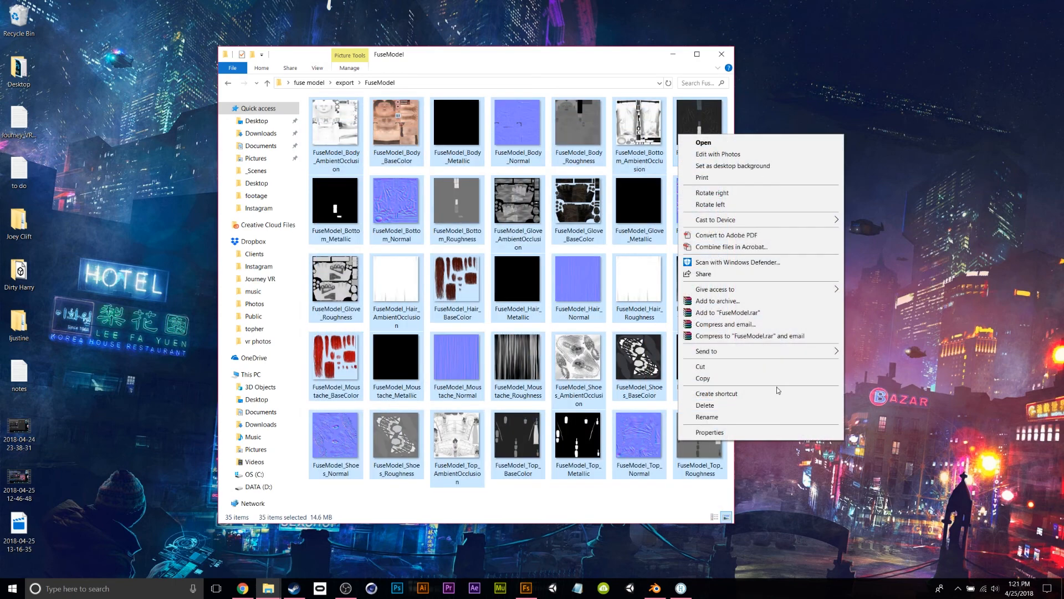
pyautogui.click(721, 377)
# Paste the textures into fuse model's blender folder, select FuseModel, and return to High Fidelity.
pyautogui.click(228, 83)
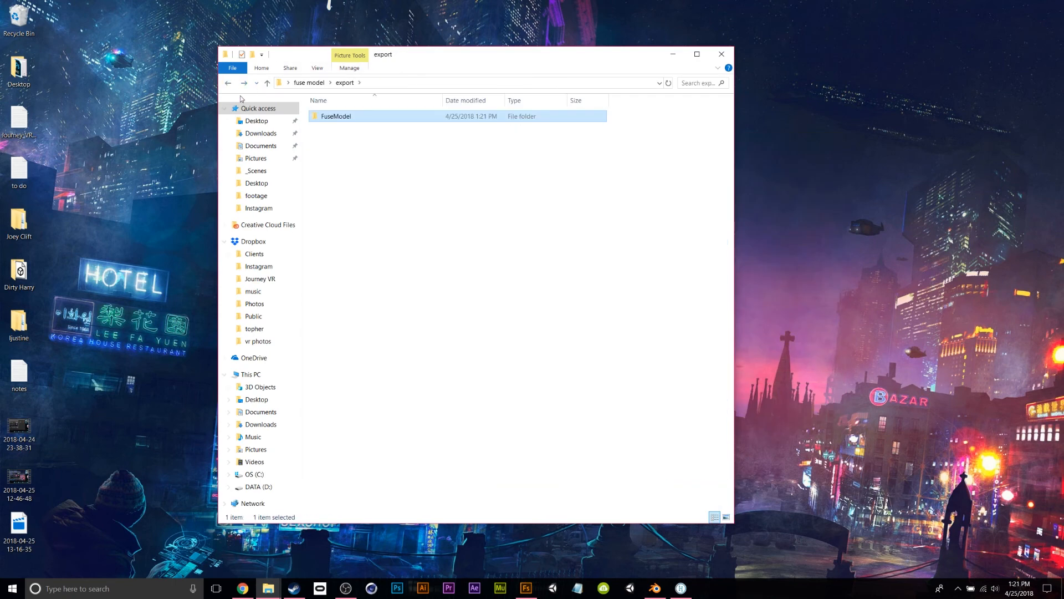
pyautogui.click(229, 83)
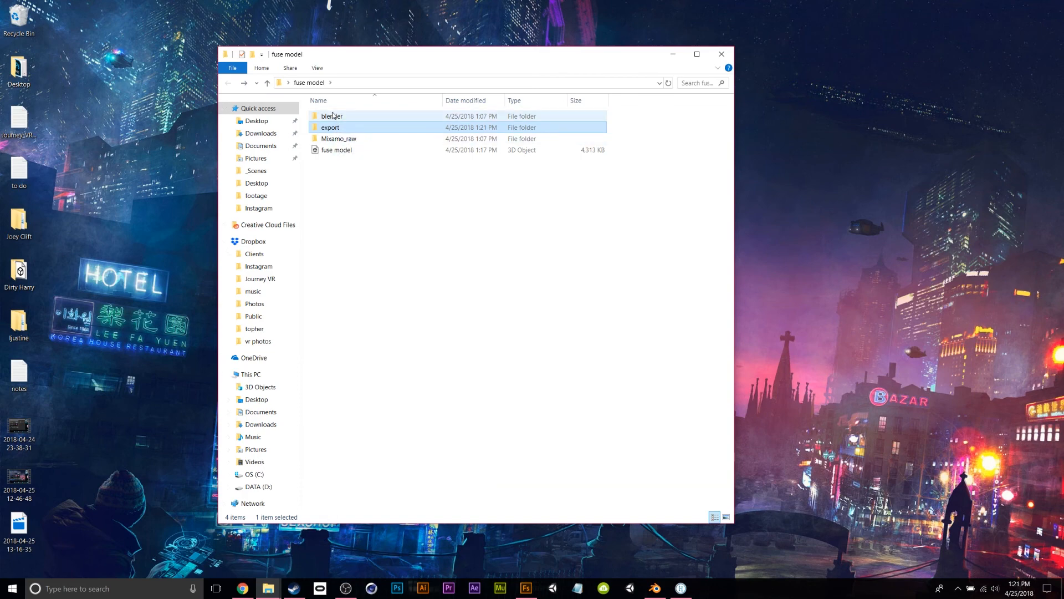
pyautogui.doubleClick(333, 115)
pyautogui.rightClick(322, 132)
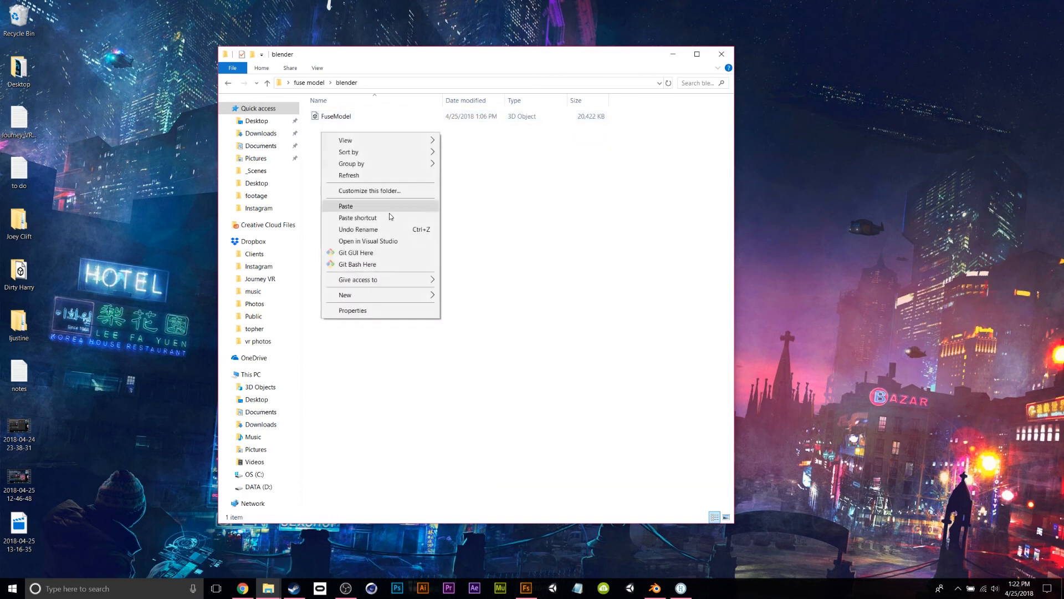
pyautogui.click(380, 208)
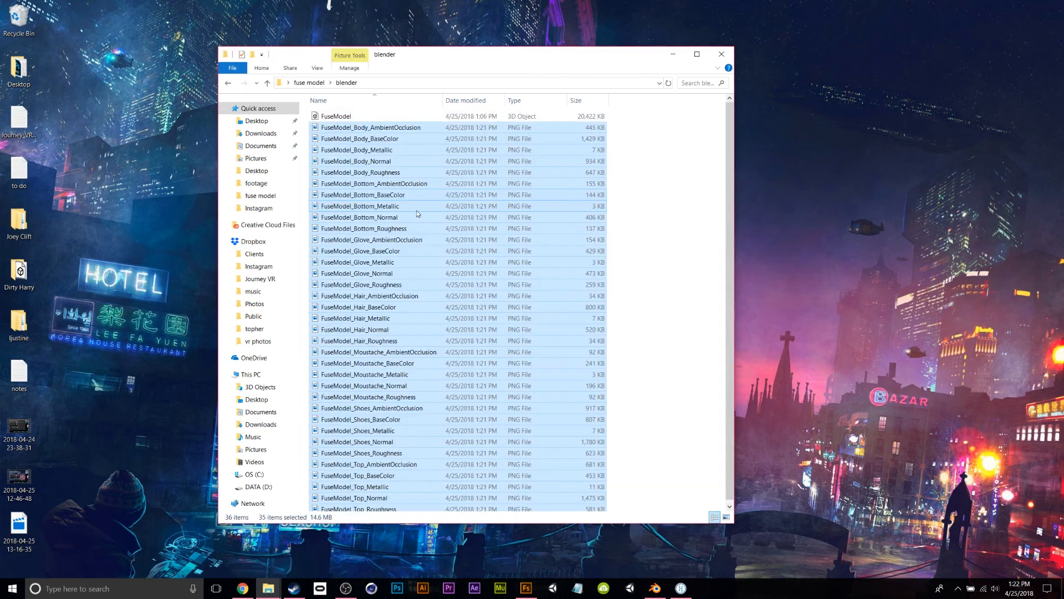
pyautogui.click(340, 113)
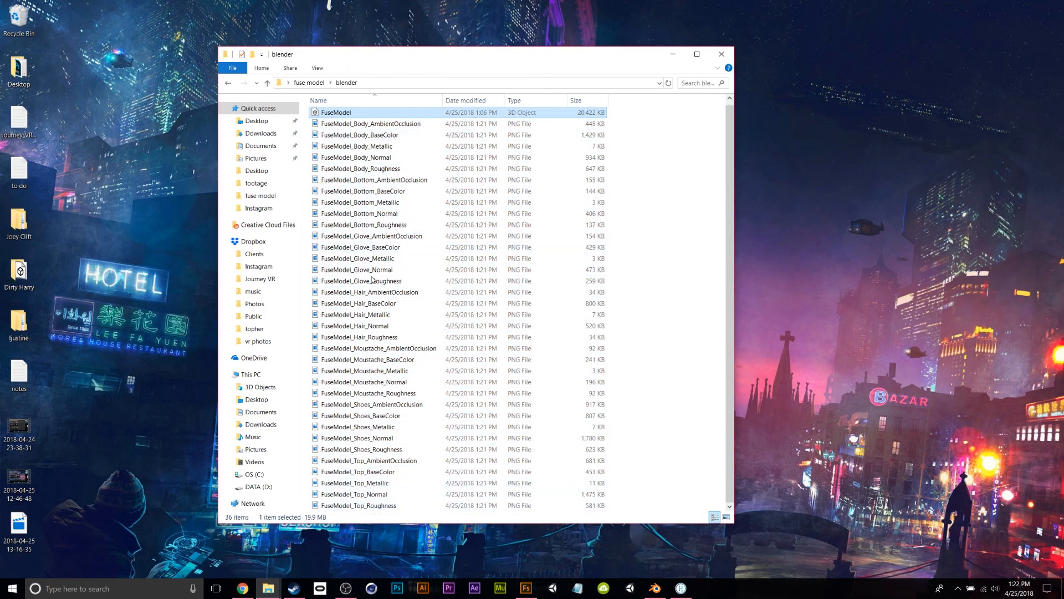
pyautogui.click(681, 588)
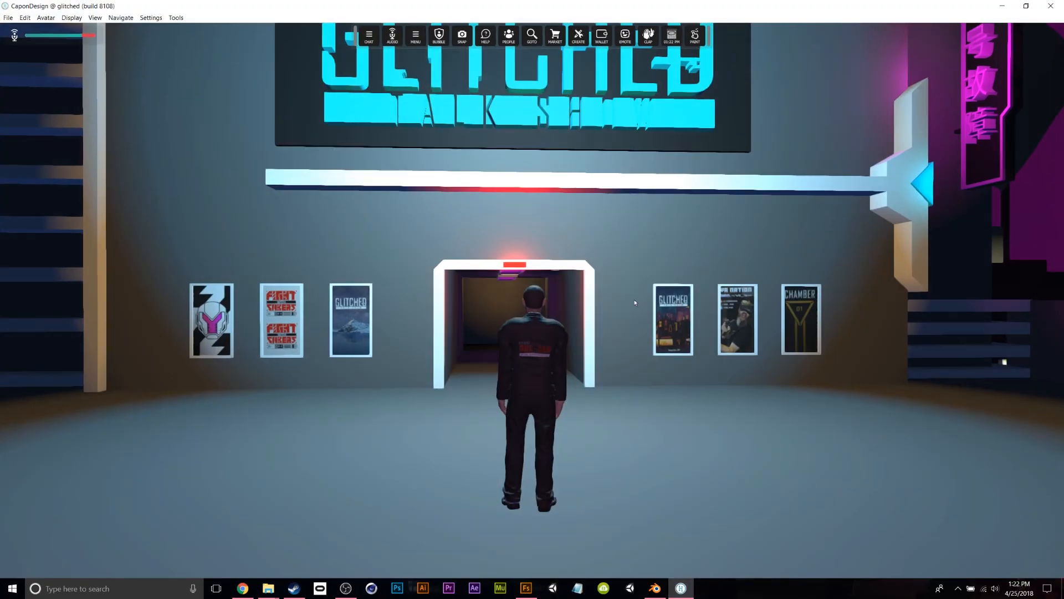
# Start Package Model and browse into the export\FuseModel folder.
pyautogui.click(25, 17)
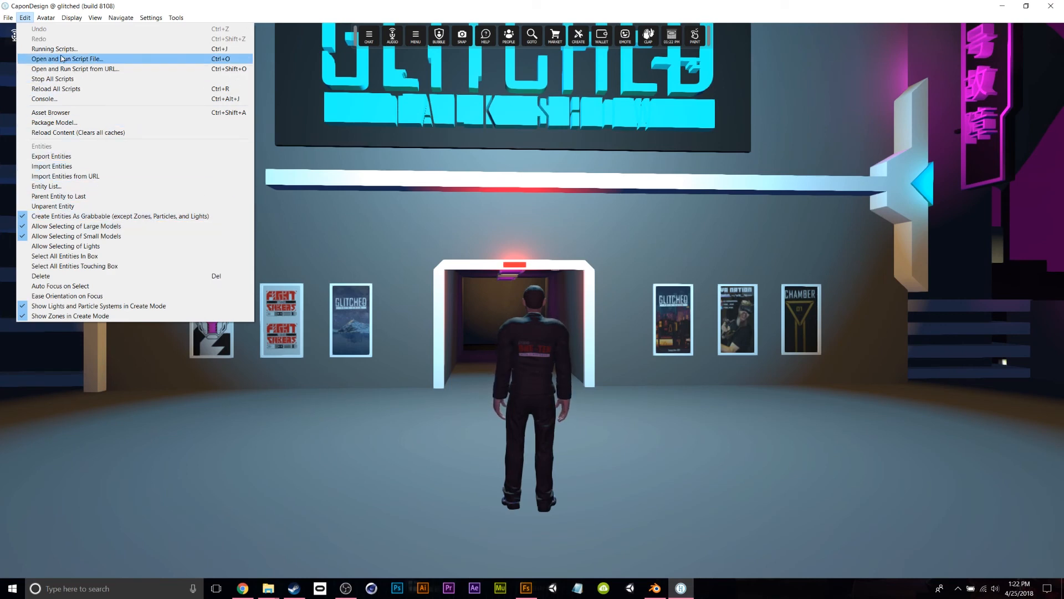
pyautogui.click(67, 123)
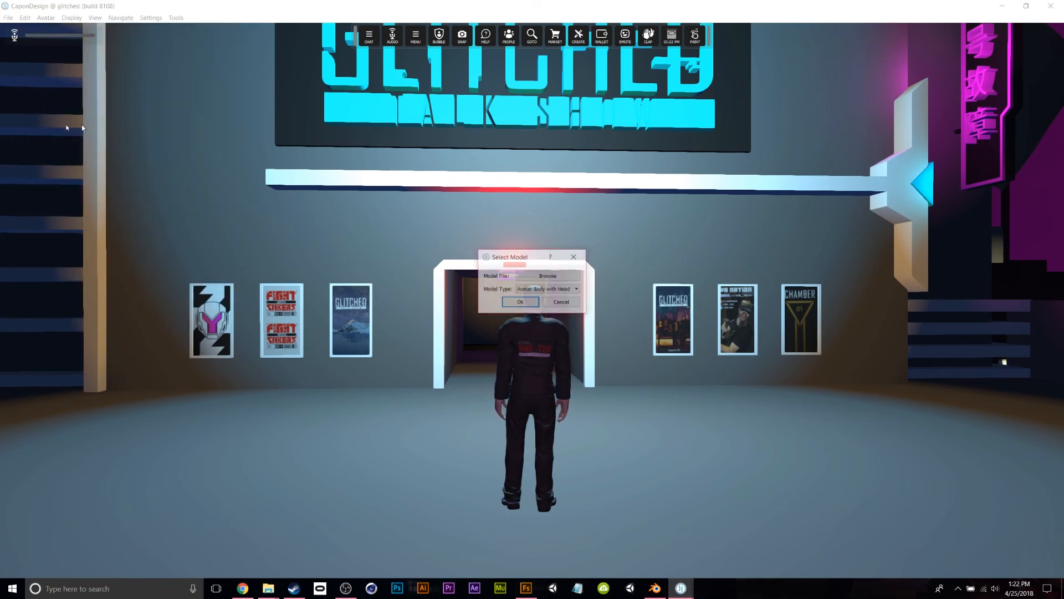
pyautogui.click(548, 276)
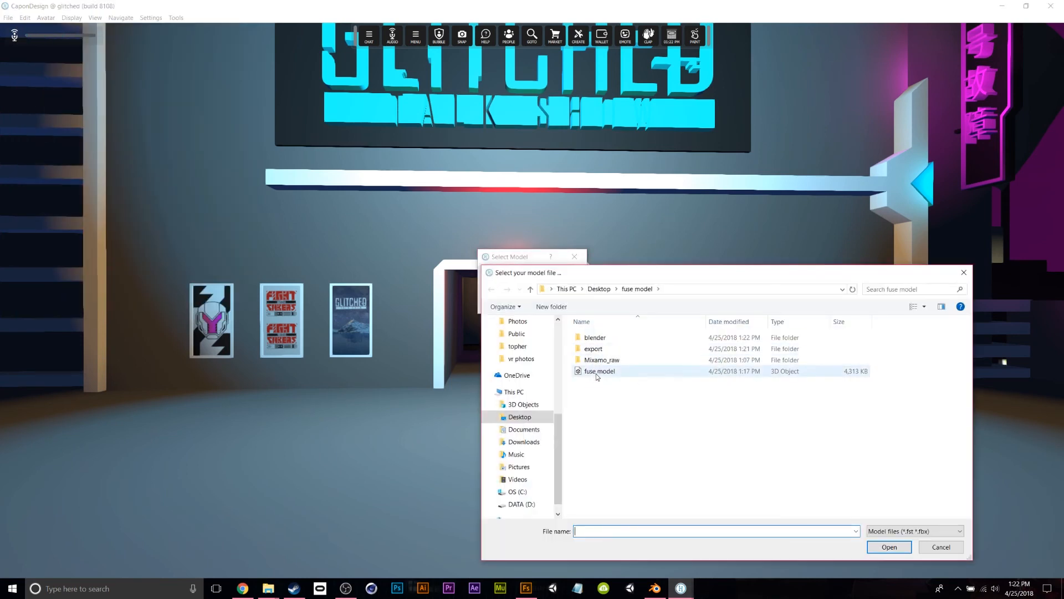
pyautogui.doubleClick(593, 348)
pyautogui.doubleClick(601, 338)
# Load fuse model\blender\FuseModel.fbx as an avatar and accept its default name and joint mapping.
pyautogui.moveTo(632, 276); pyautogui.dragTo(266, 103)
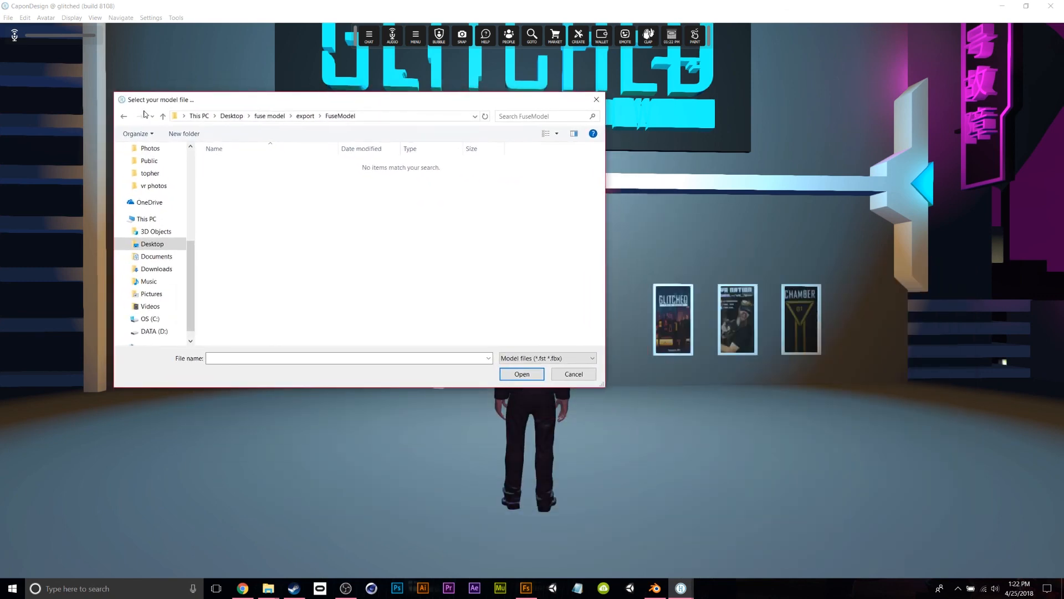
pyautogui.click(123, 116)
pyautogui.click(124, 116)
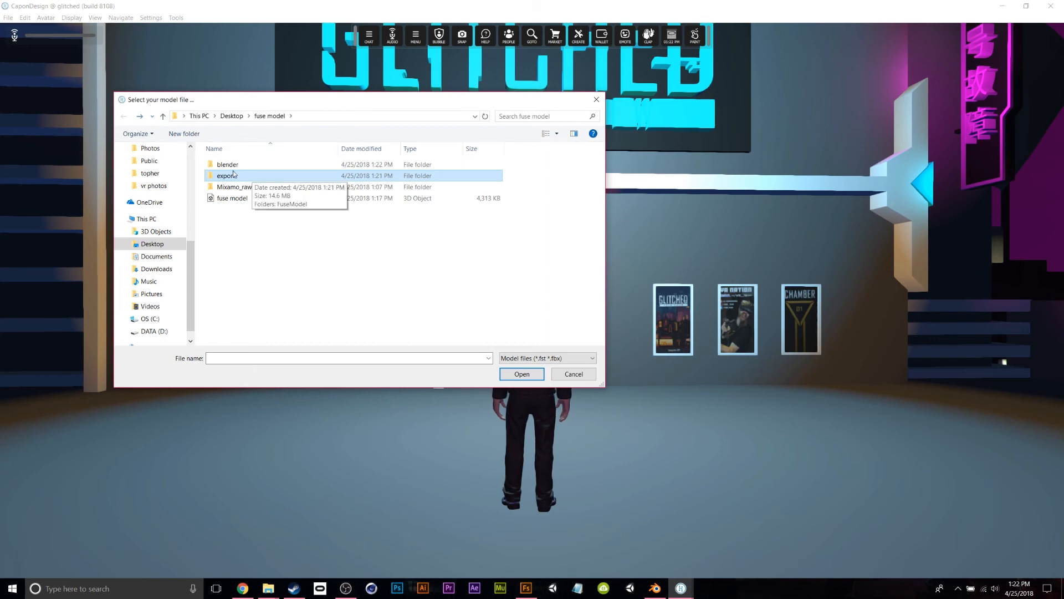
pyautogui.doubleClick(227, 165)
pyautogui.click(230, 164)
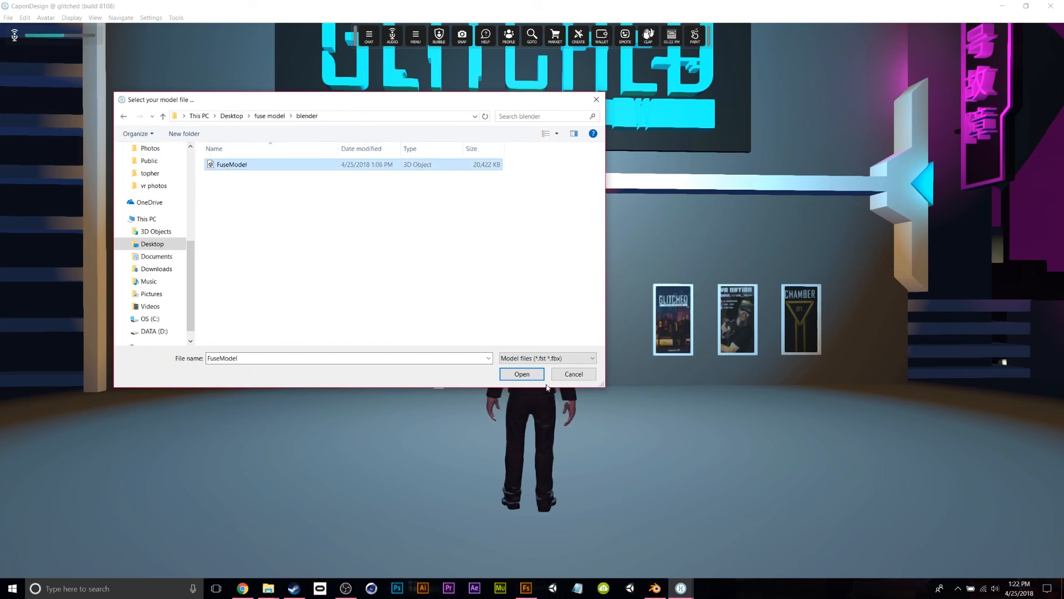
pyautogui.click(524, 374)
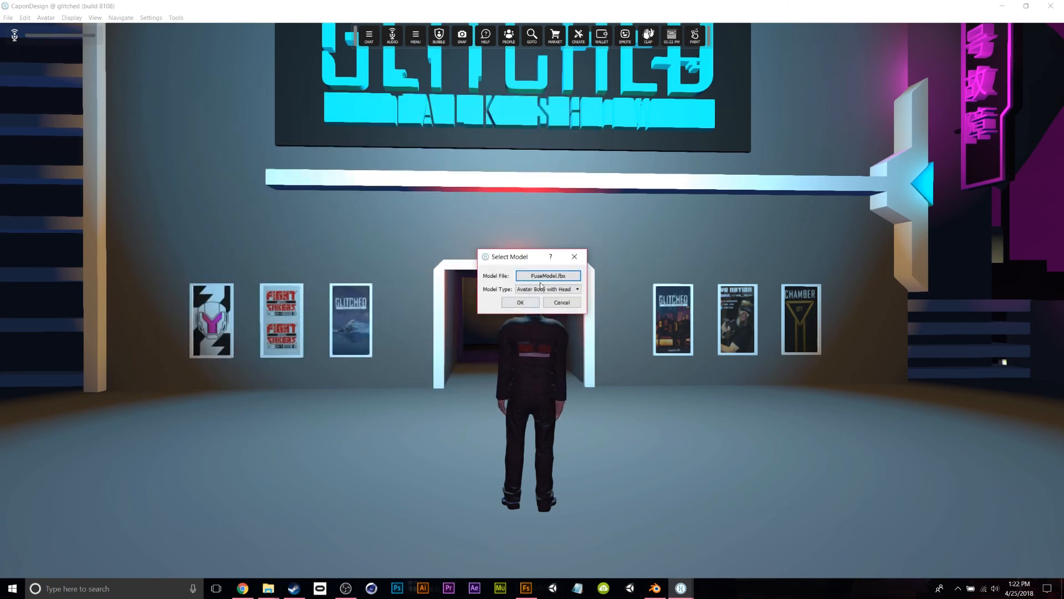
pyautogui.click(520, 302)
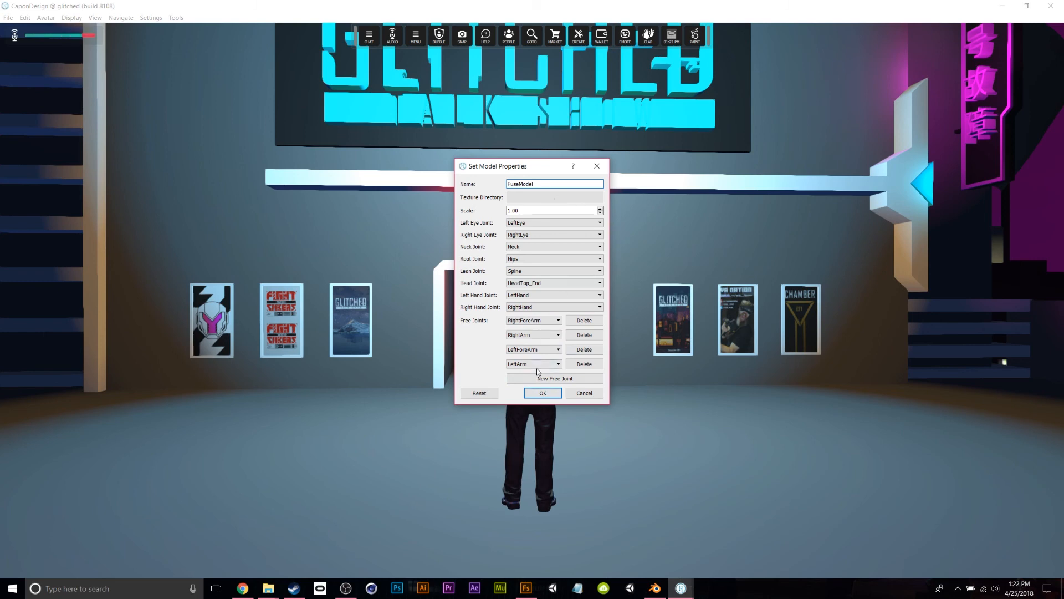
pyautogui.click(545, 396)
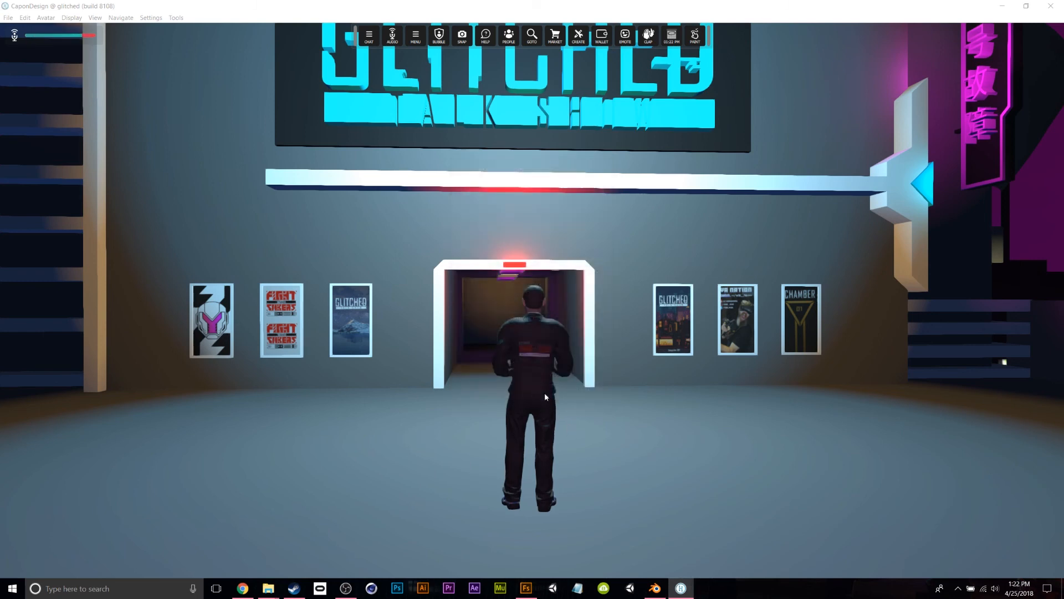
# Save the packaged avatar into a new 'upload' folder inside fuse model, then minimise High Fidelity.
pyautogui.moveTo(156, 20); pyautogui.dragTo(325, 38)
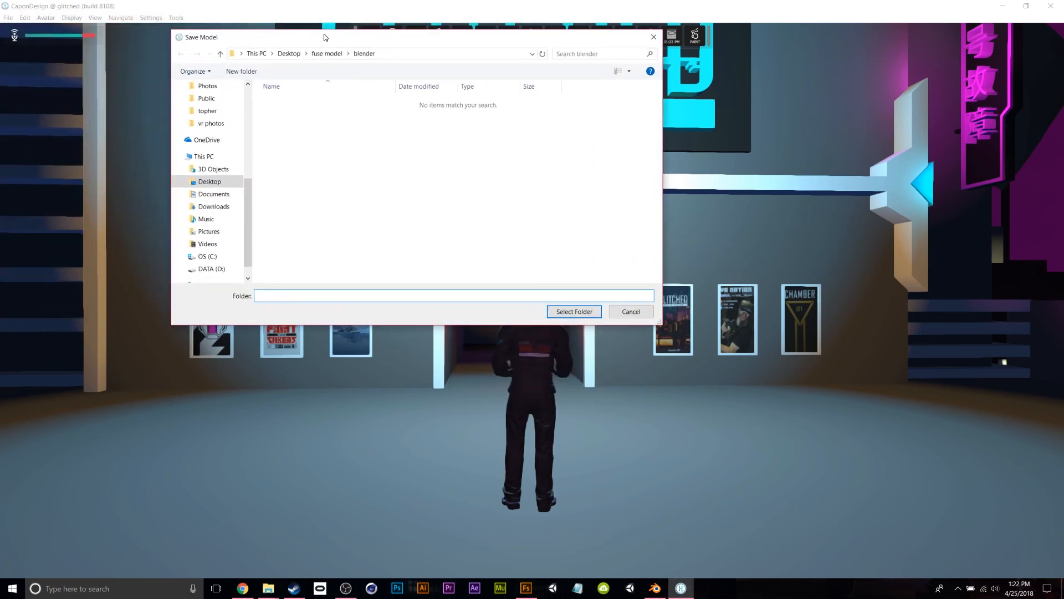
pyautogui.click(328, 54)
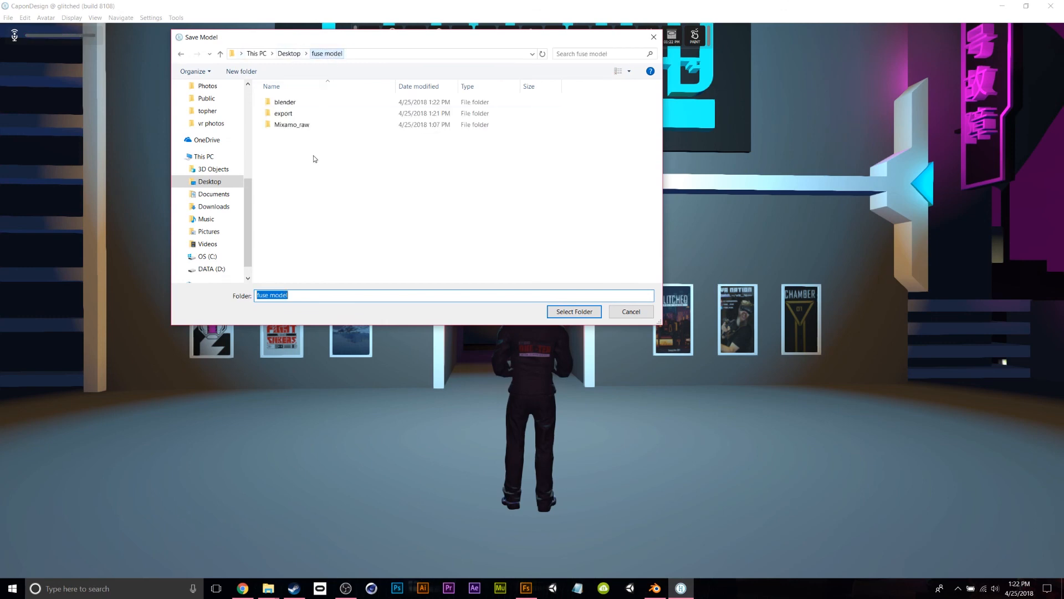
pyautogui.rightClick(283, 167)
pyautogui.moveTo(346, 313)
pyautogui.click(420, 316)
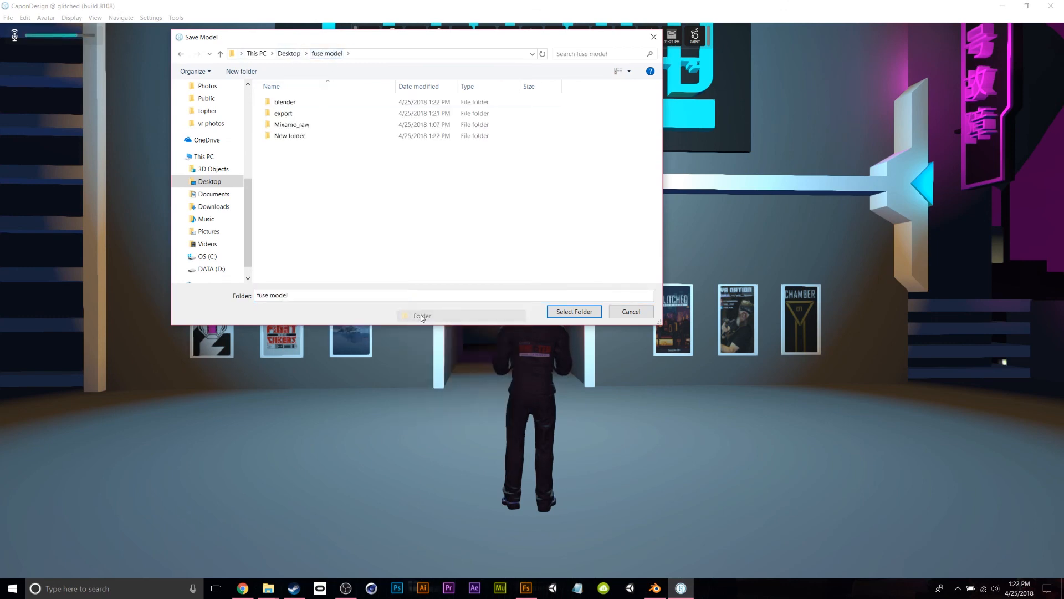
pyautogui.write('upload')
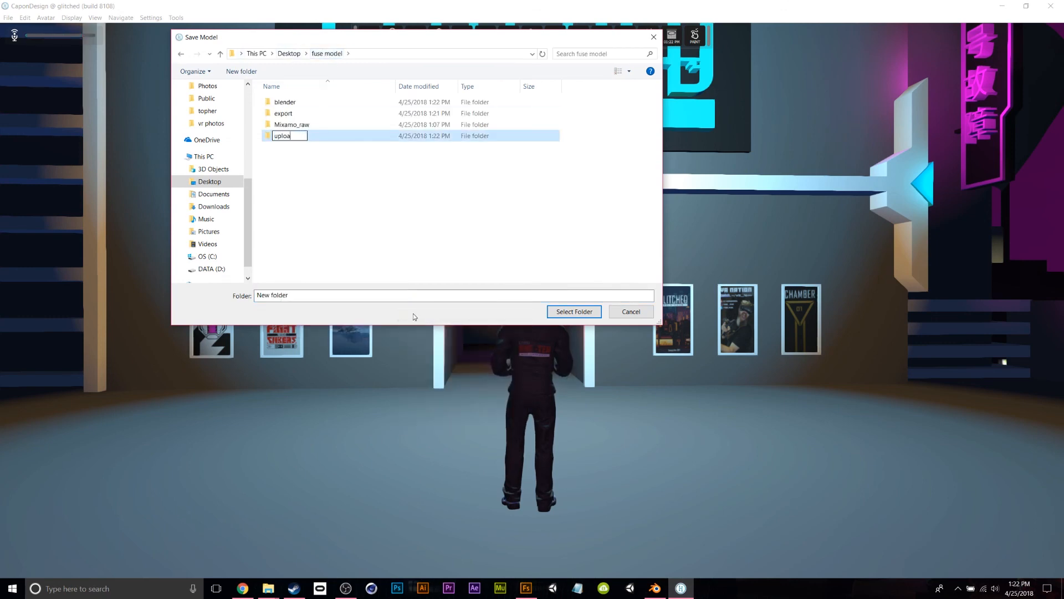
pyautogui.press('Return')
pyautogui.press('Return')
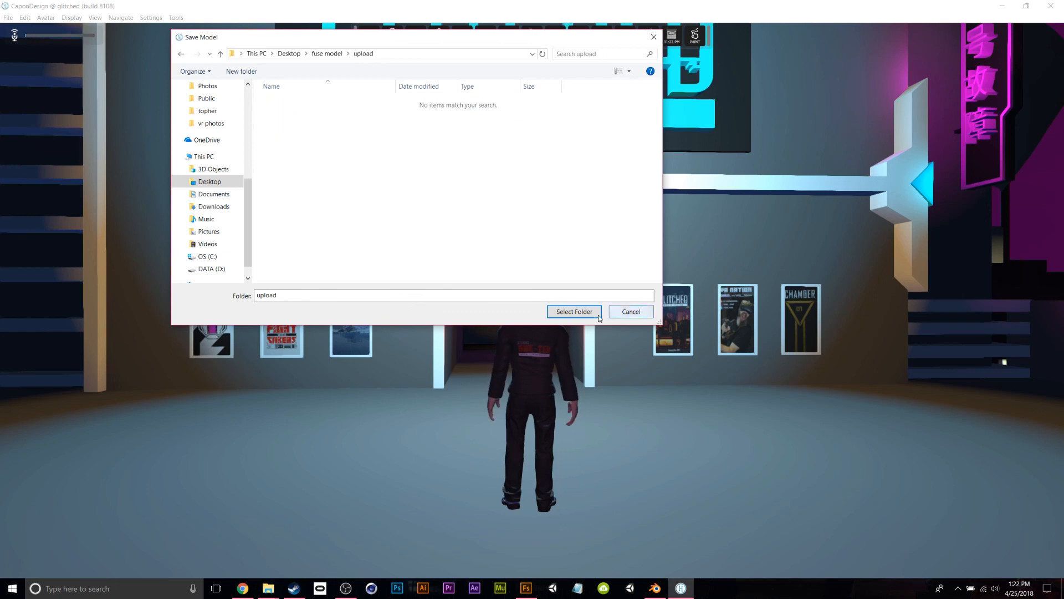
pyautogui.click(574, 311)
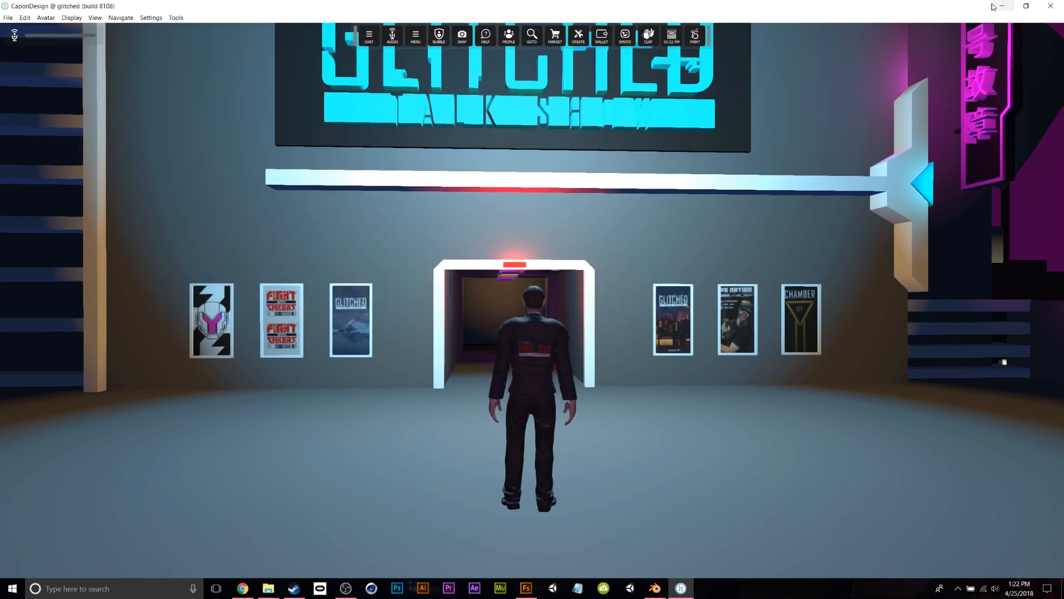
pyautogui.click(1002, 6)
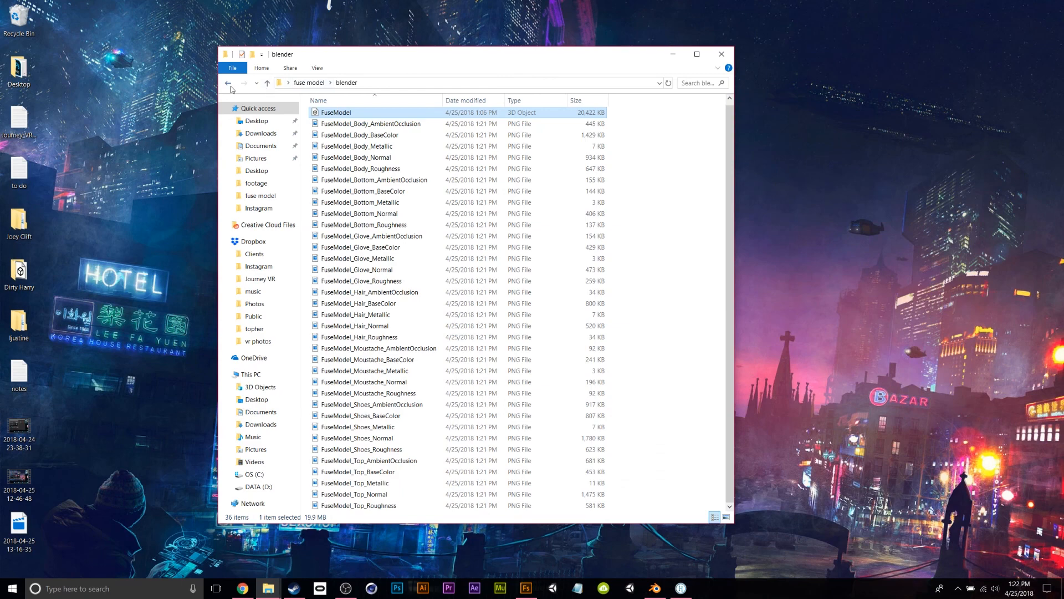
# Check that upload's FuseModel folder holds the FuseModel 3D object and a textures folder.
pyautogui.click(230, 84)
pyautogui.doubleClick(339, 150)
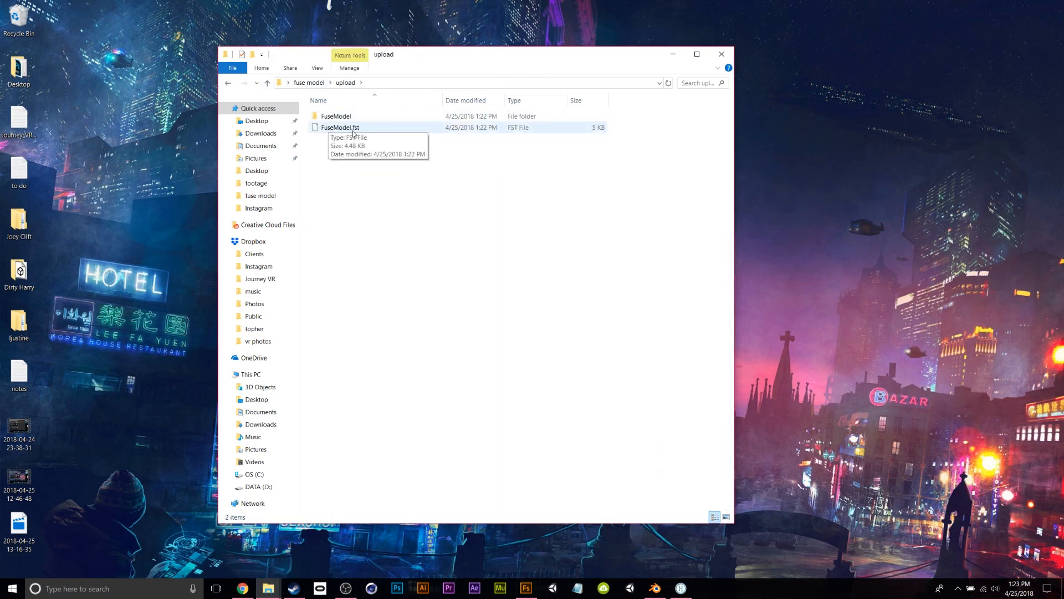
pyautogui.doubleClick(333, 116)
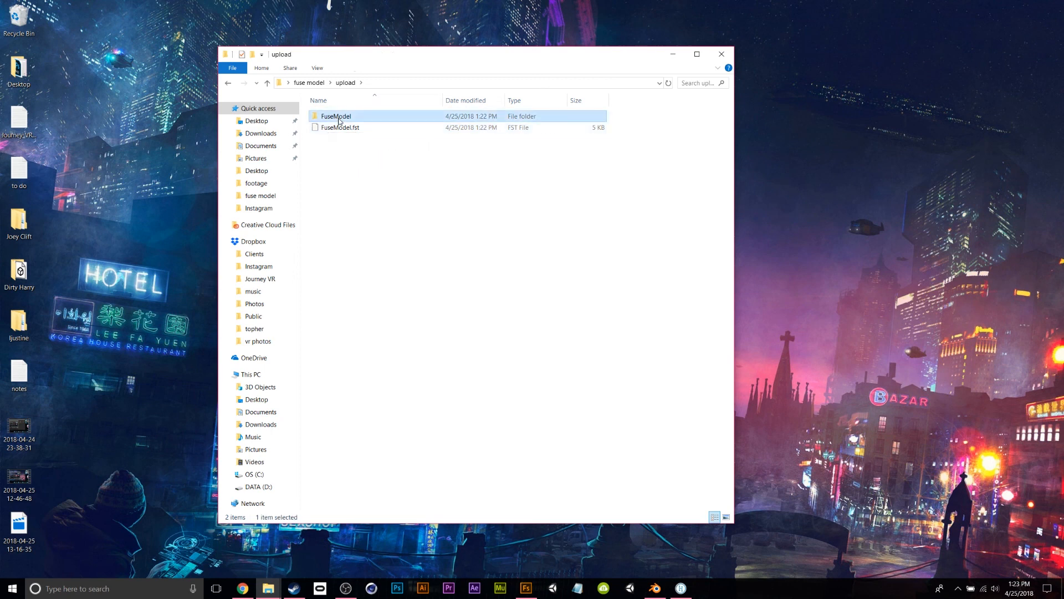
pyautogui.click(335, 131)
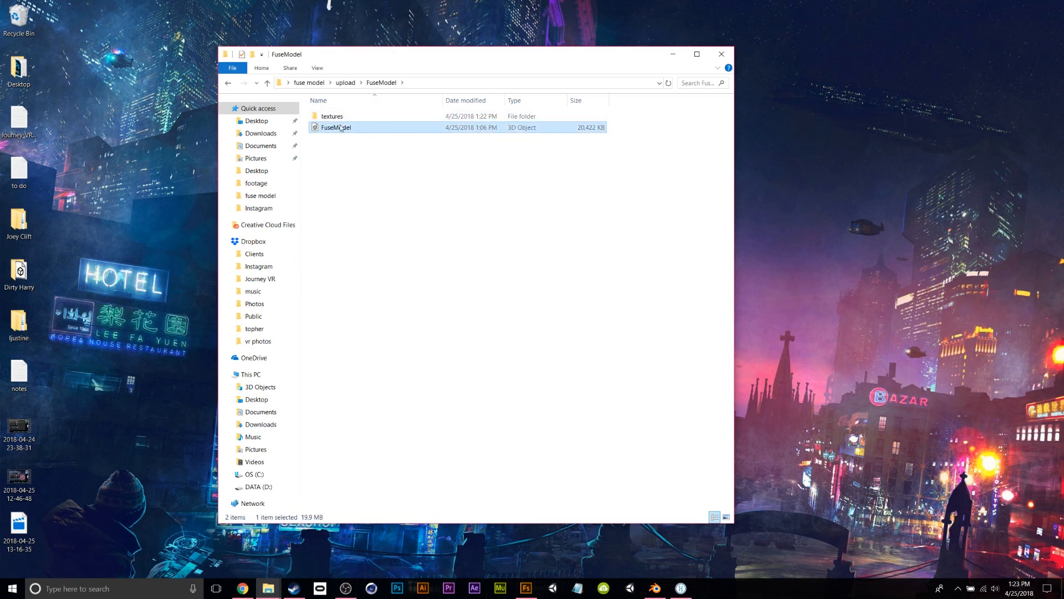
pyautogui.click(336, 118)
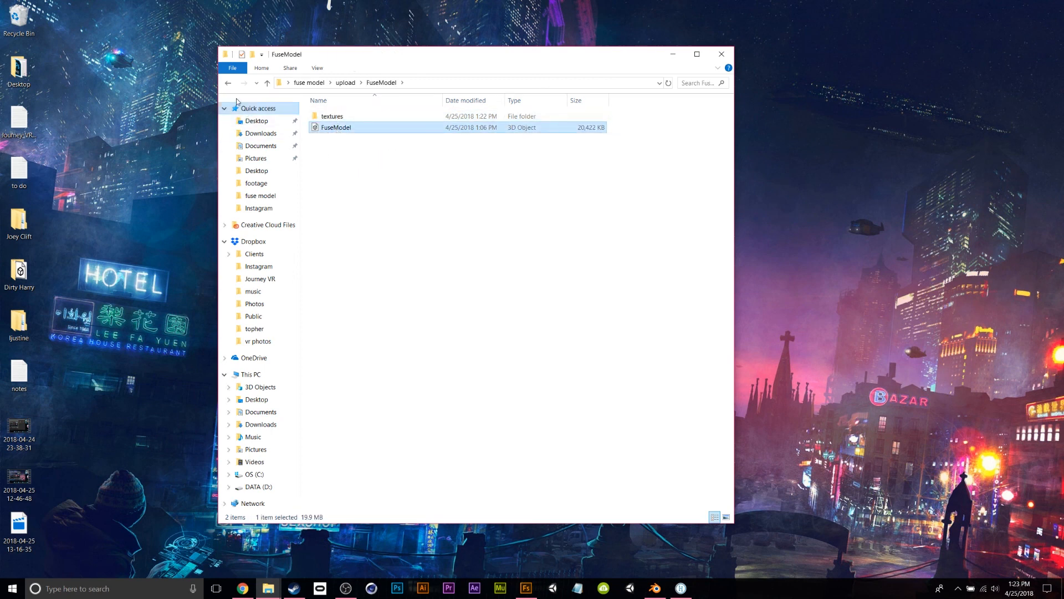
pyautogui.click(228, 83)
pyautogui.click(228, 83)
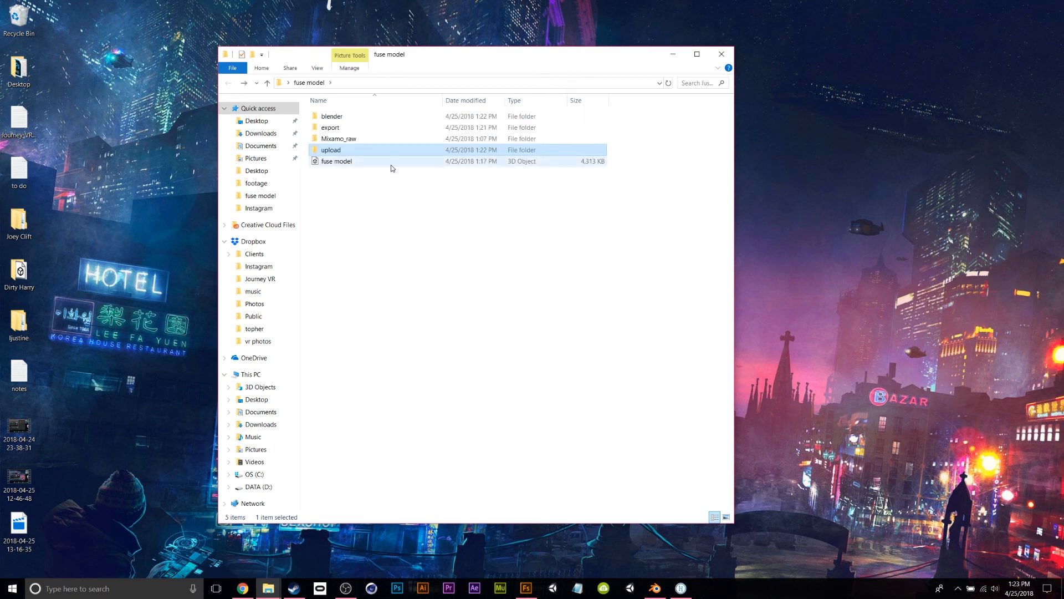
pyautogui.doubleClick(340, 155)
# Copy both the FuseModel folder and FuseModel.fst from the upload folder.
pyautogui.moveTo(337, 162); pyautogui.dragTo(334, 114)
pyautogui.rightClick(334, 114)
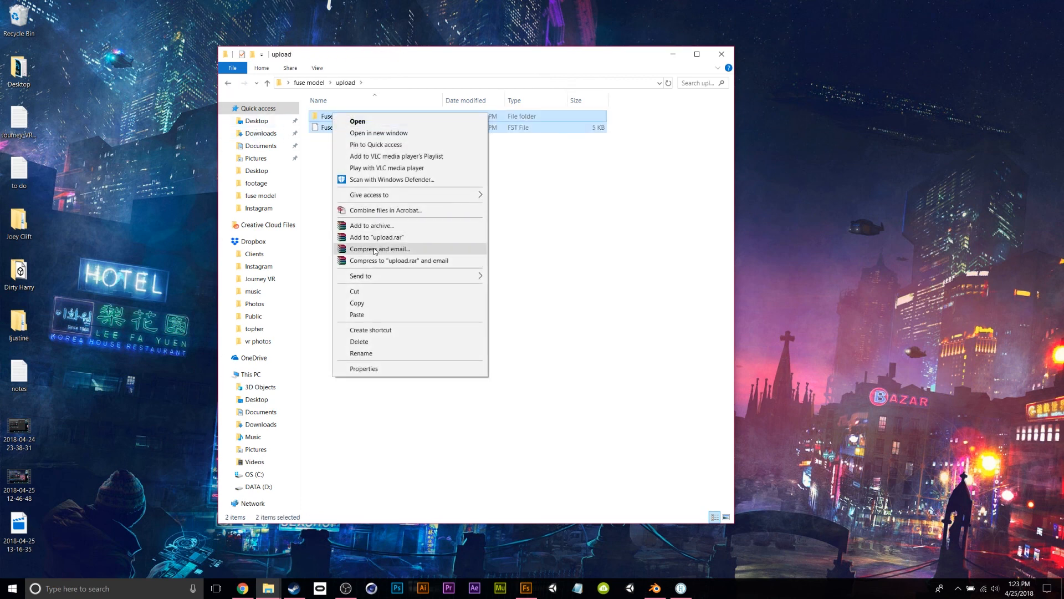
pyautogui.click(367, 303)
pyautogui.click(340, 226)
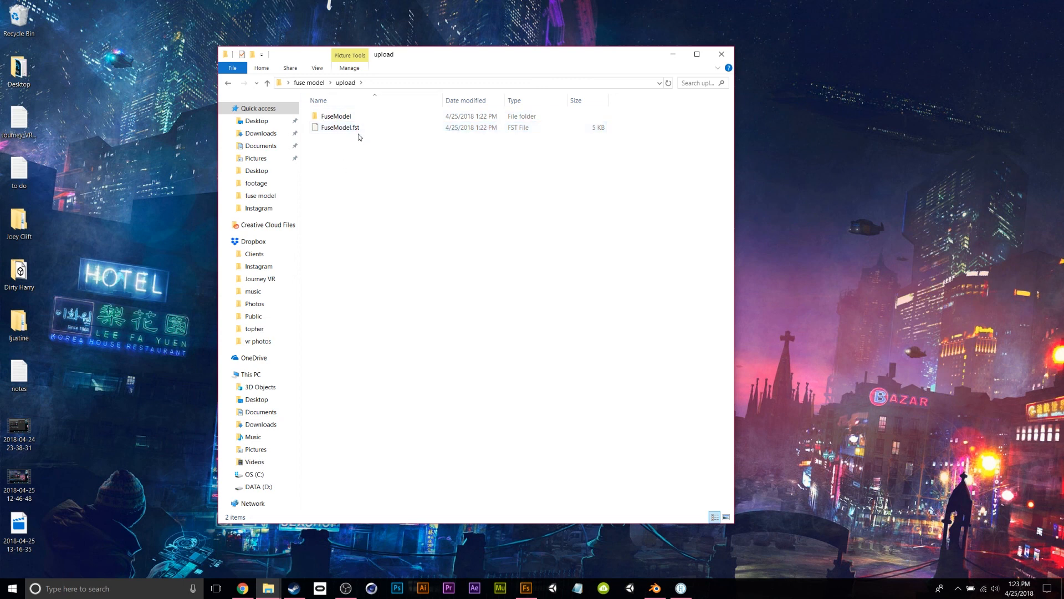
# Revisit the upload folder's FuseModel folder, then switch back to High Fidelity Interface.
pyautogui.press('BackSpace')
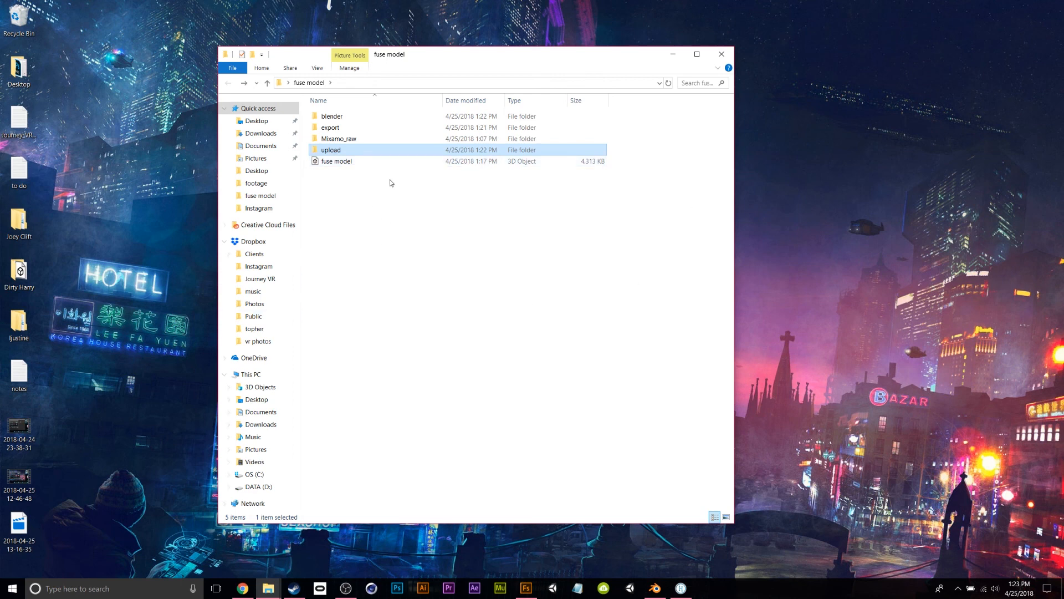
pyautogui.doubleClick(339, 152)
pyautogui.click(348, 116)
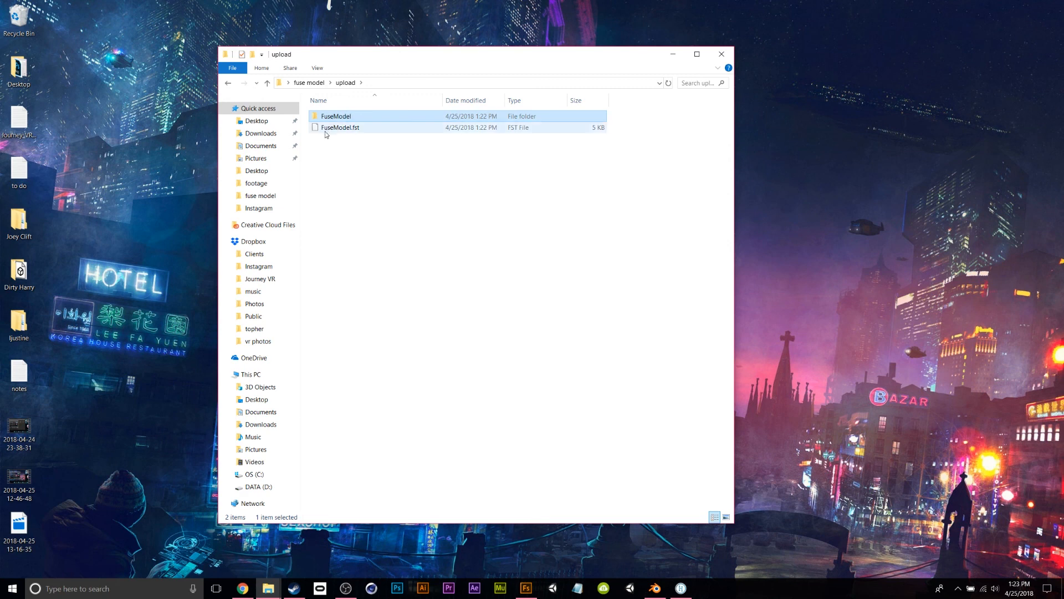
pyautogui.click(354, 140)
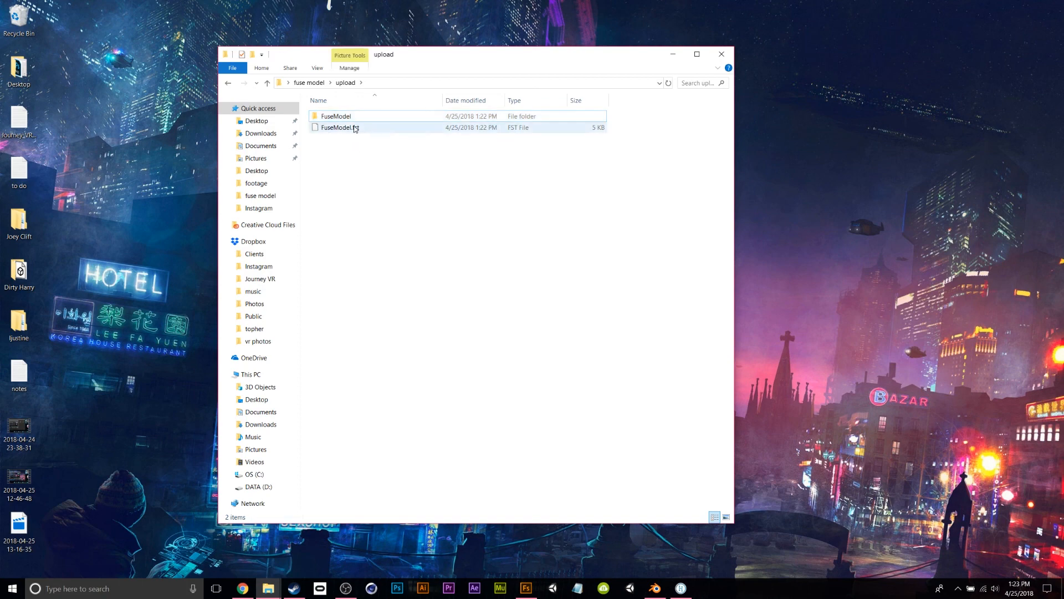
pyautogui.click(681, 588)
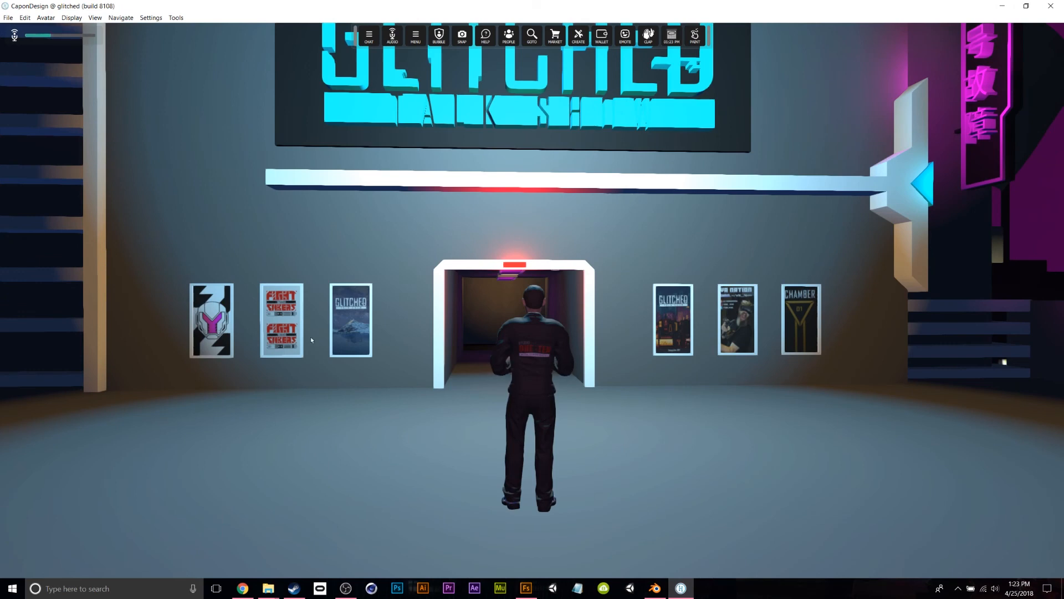